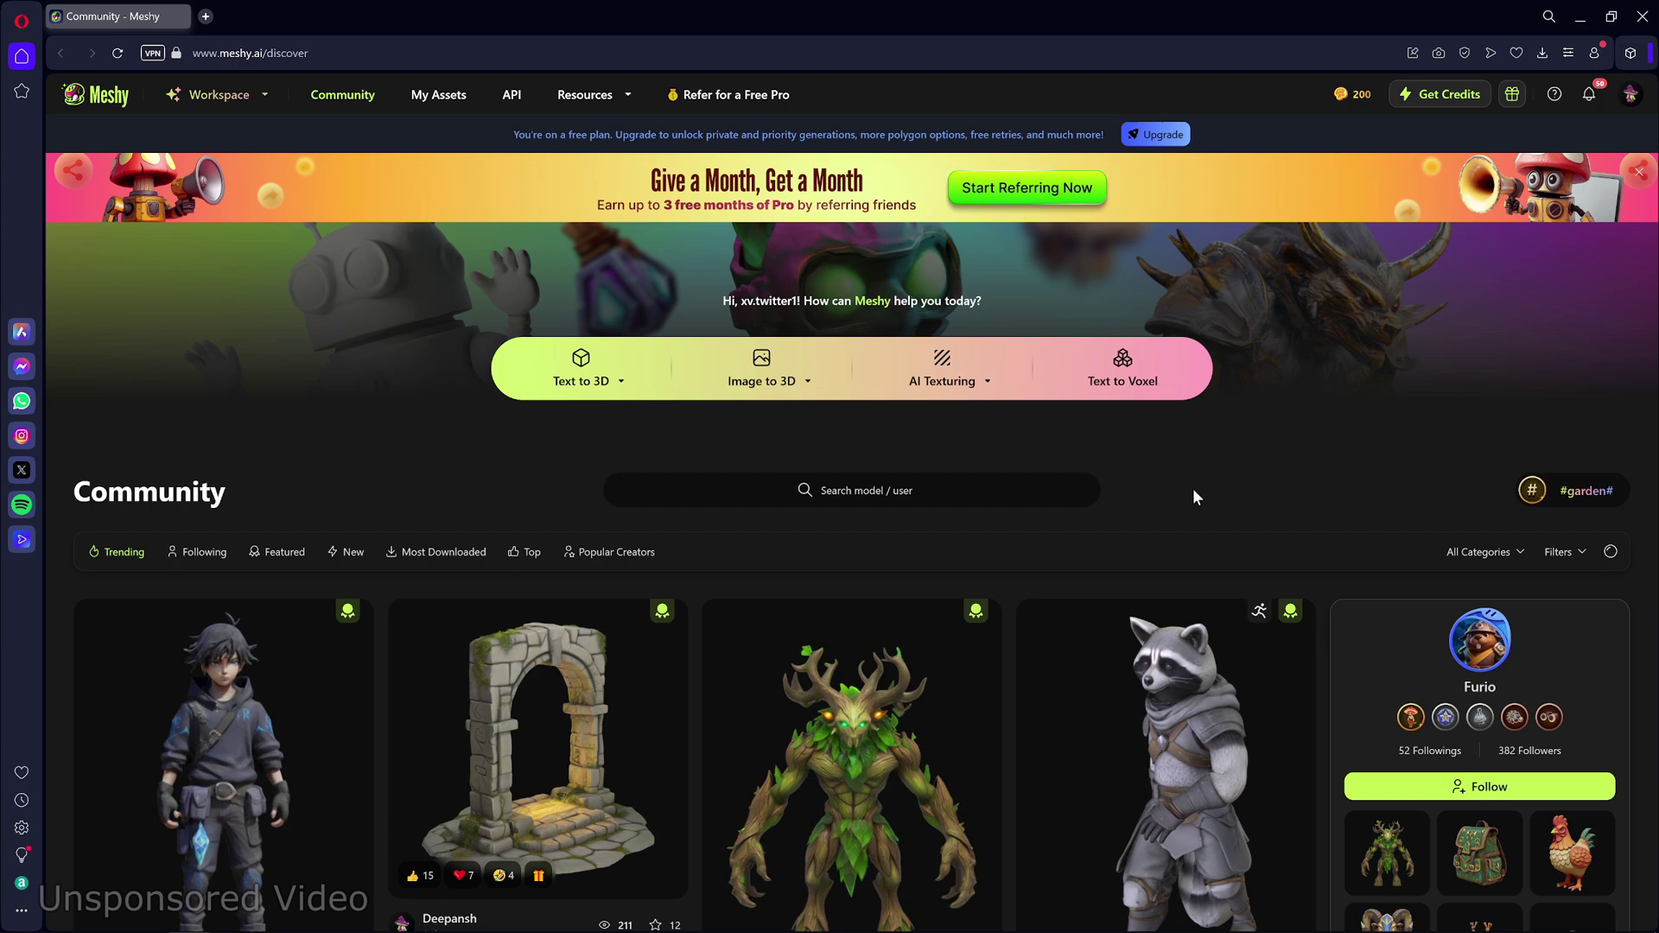
scroll(1194, 496, "down", 1)
scroll(1193, 497, "down", 1)
scroll(1194, 496, "down", 1)
scroll(1194, 497, "down", 2)
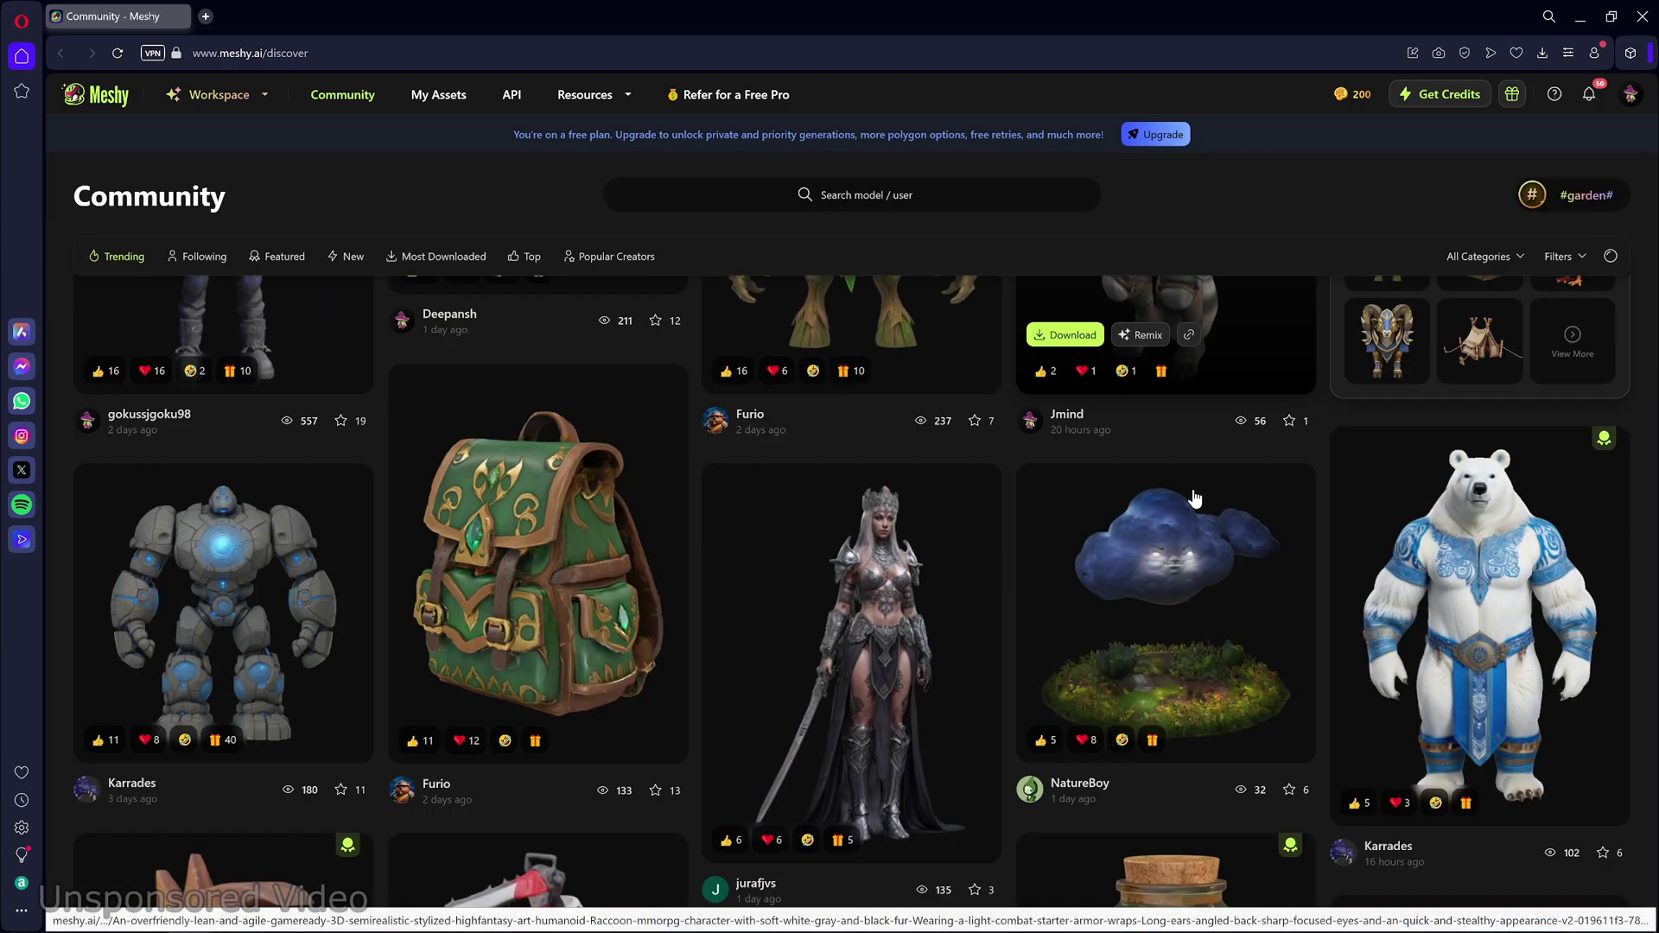
scroll(1194, 499, "down", 2)
scroll(1194, 500, "down", 2)
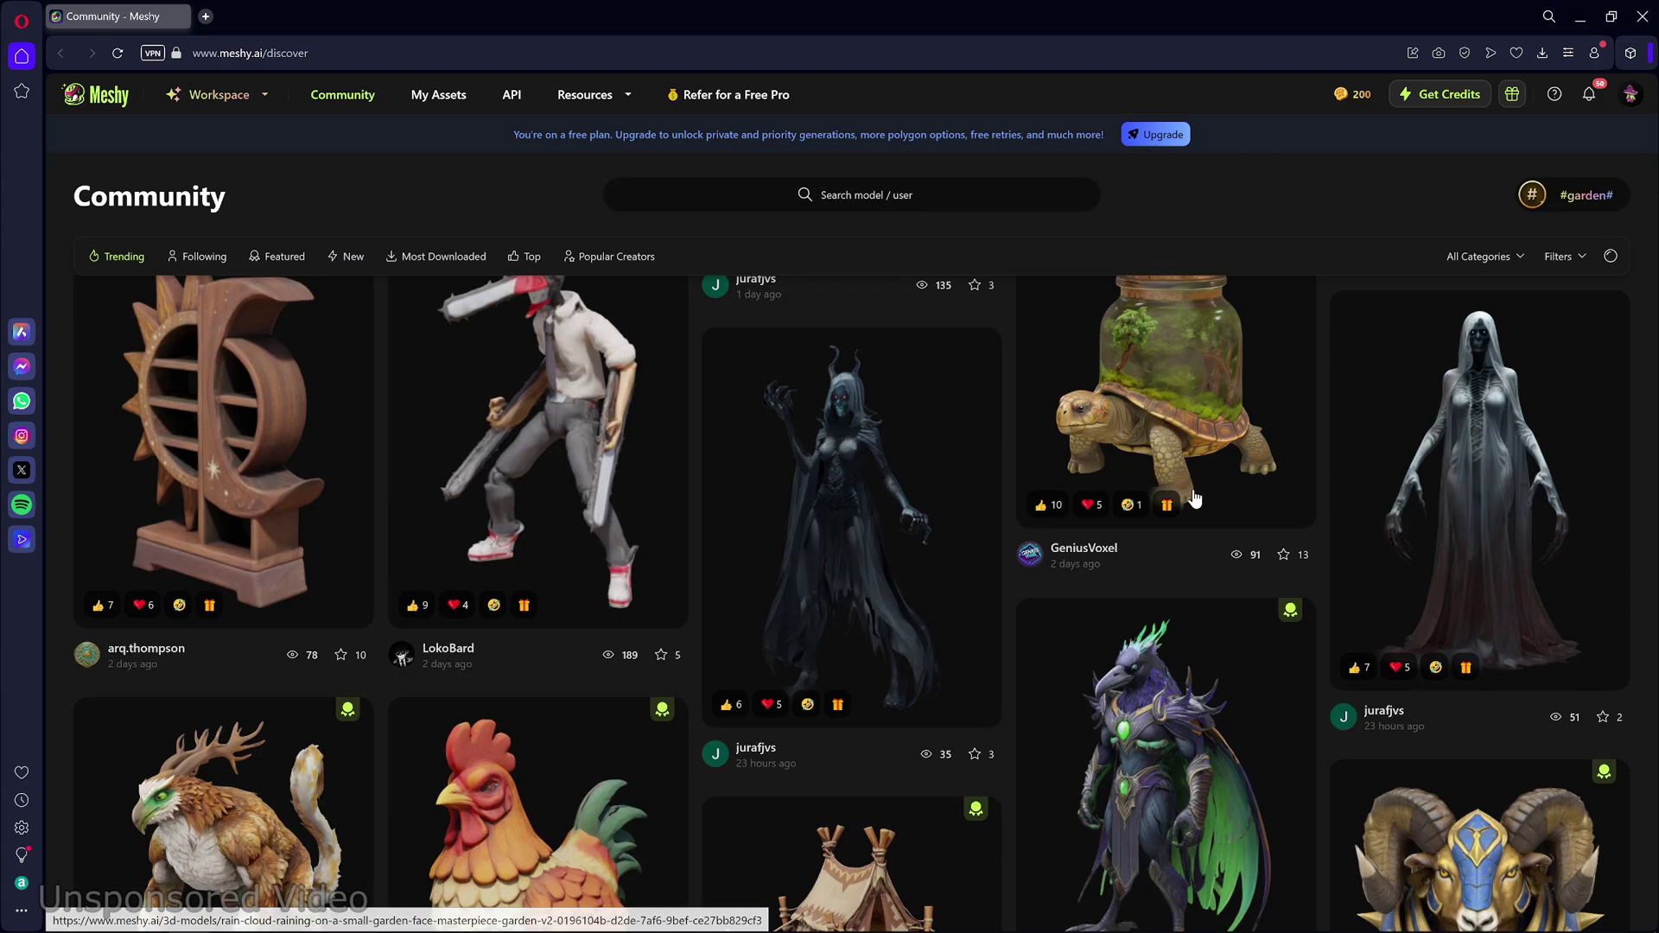
mouse_move(1166, 765)
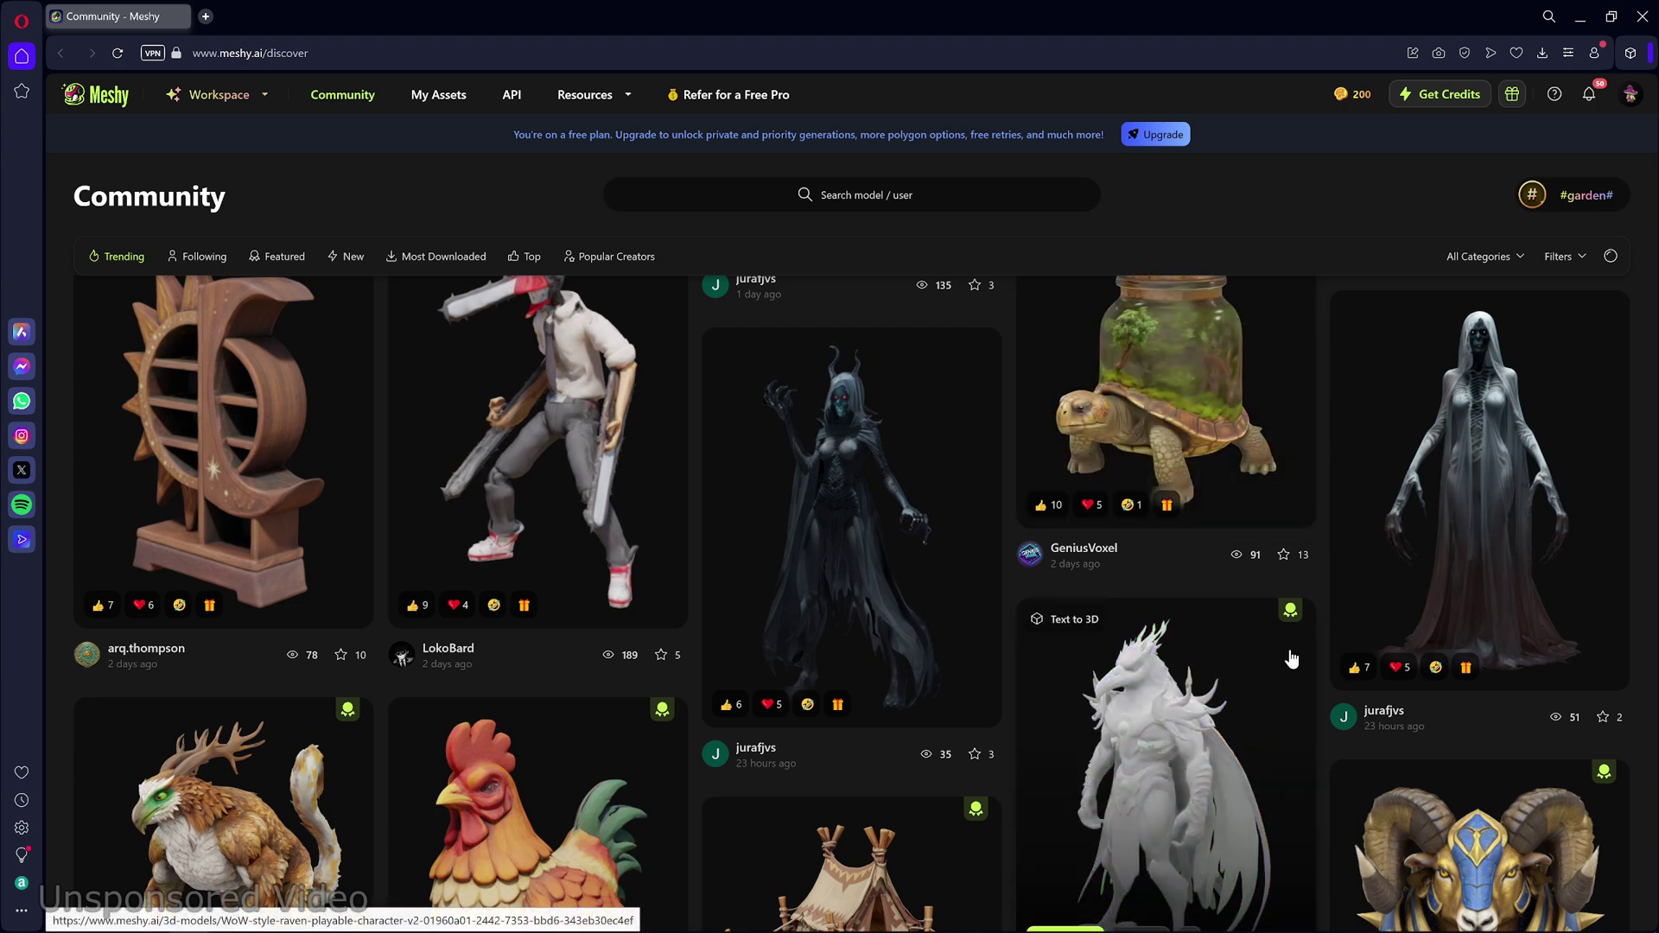
scroll(1291, 654, "down", 1)
scroll(1291, 655, "down", 1)
scroll(1291, 655, "down", 1)
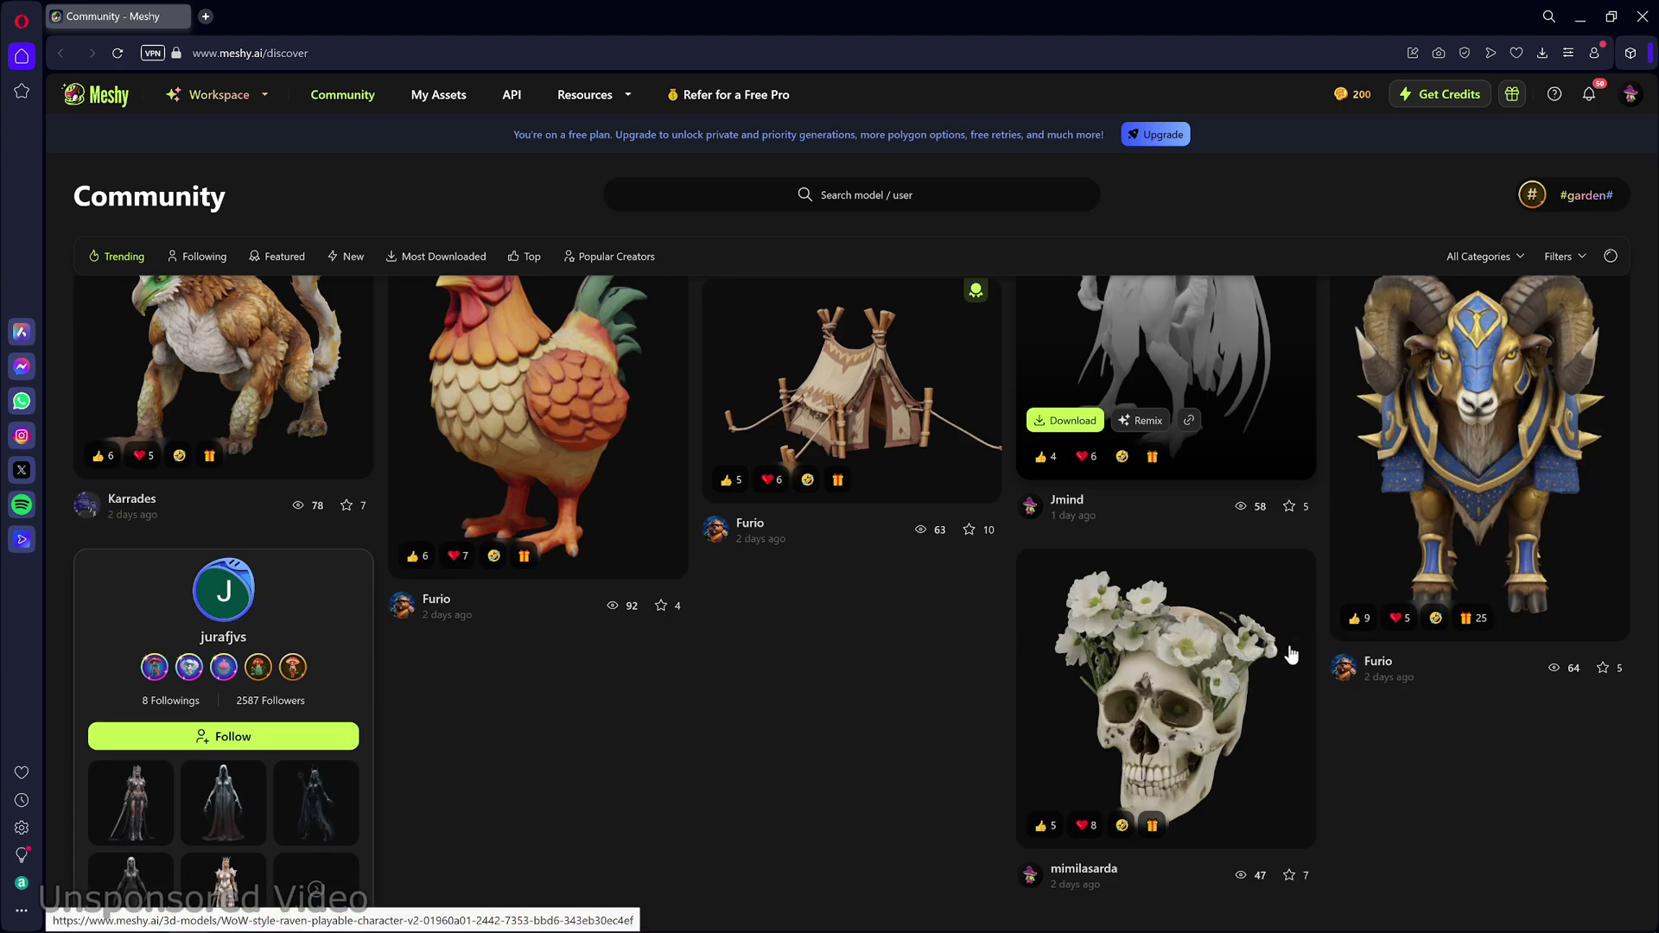
scroll(1291, 655, "down", 1)
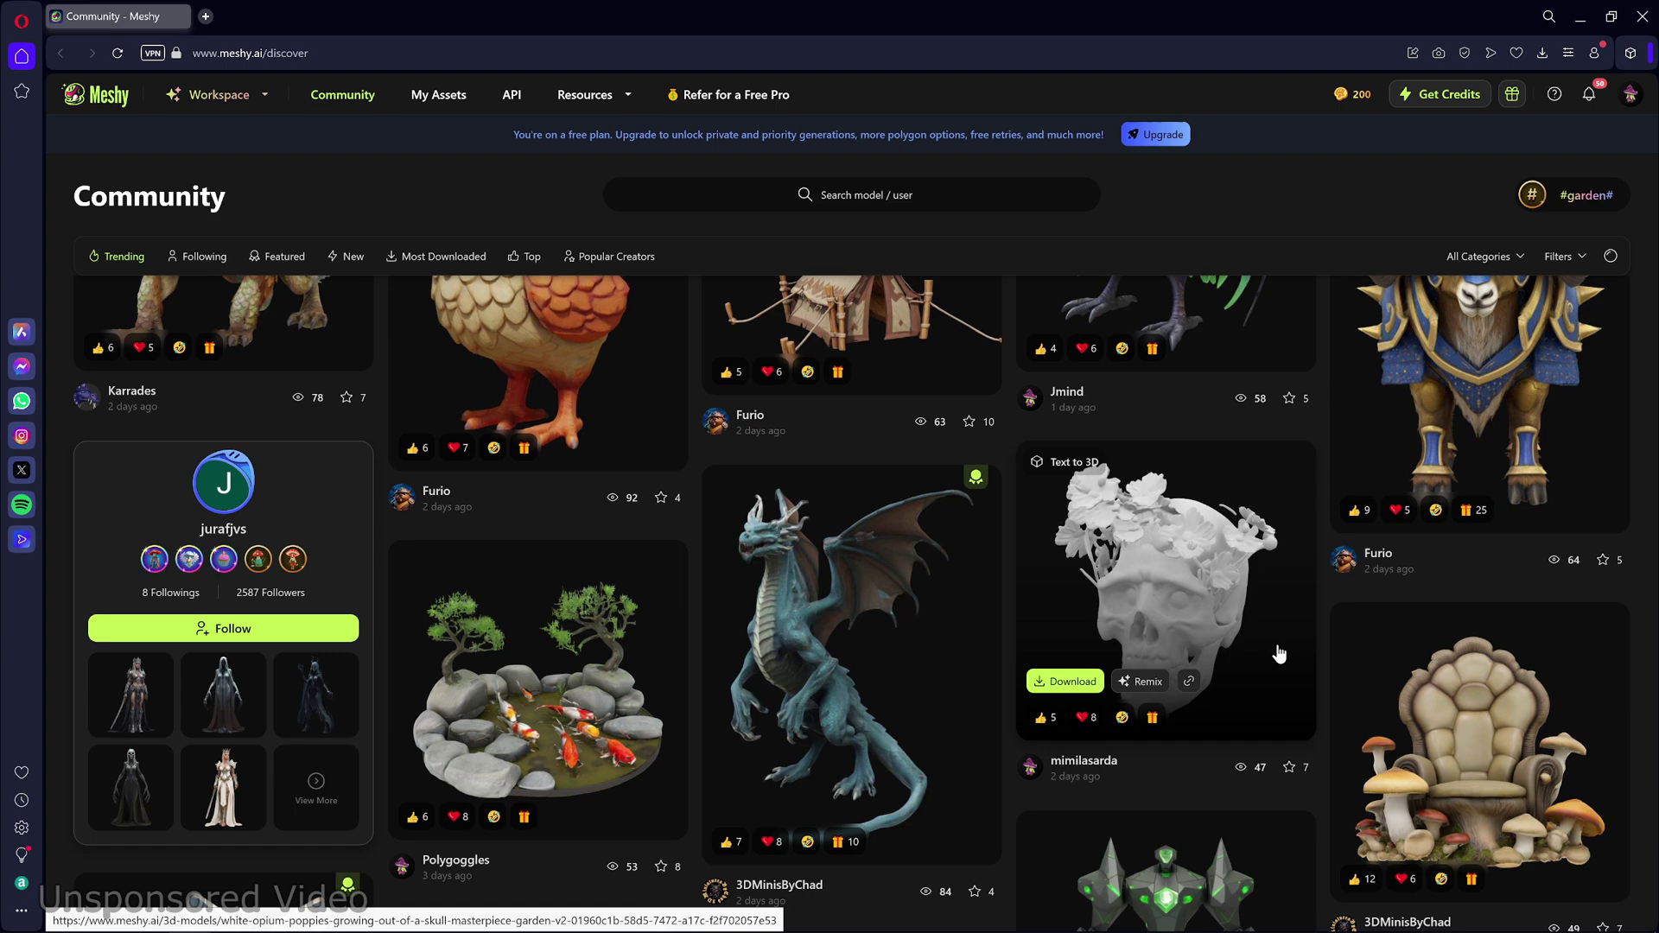
scroll(1277, 655, "up", 1)
scroll(1278, 654, "up", 1)
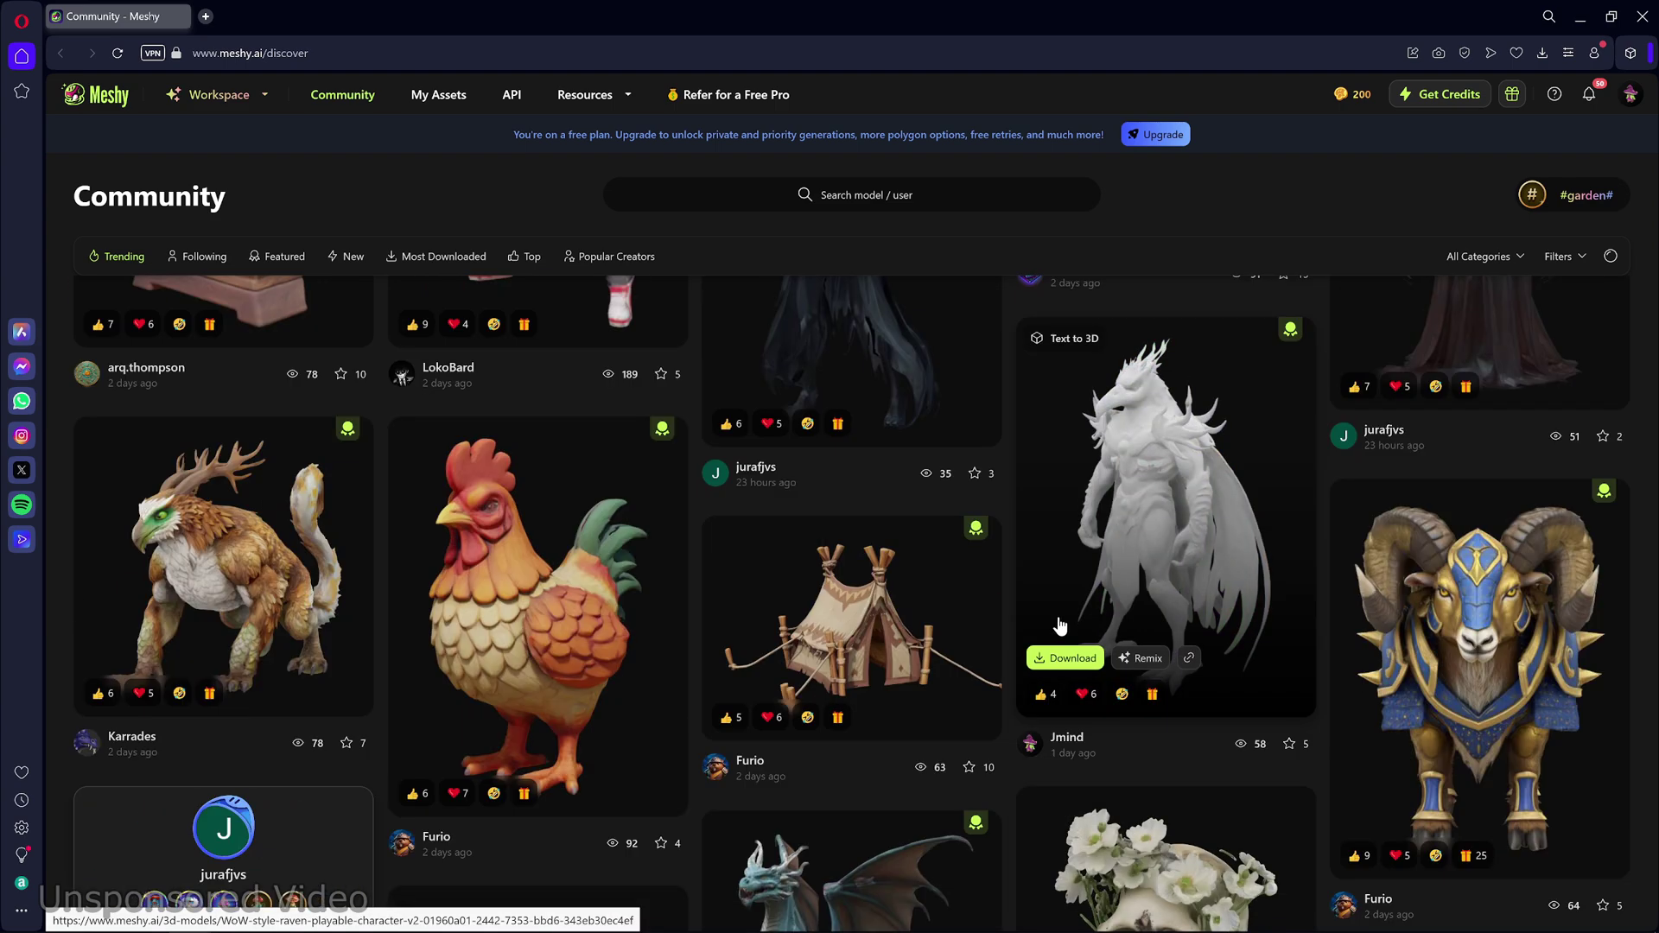
scroll(1019, 567, "up", 1)
scroll(1003, 553, "up", 2)
scroll(1002, 554, "up", 2)
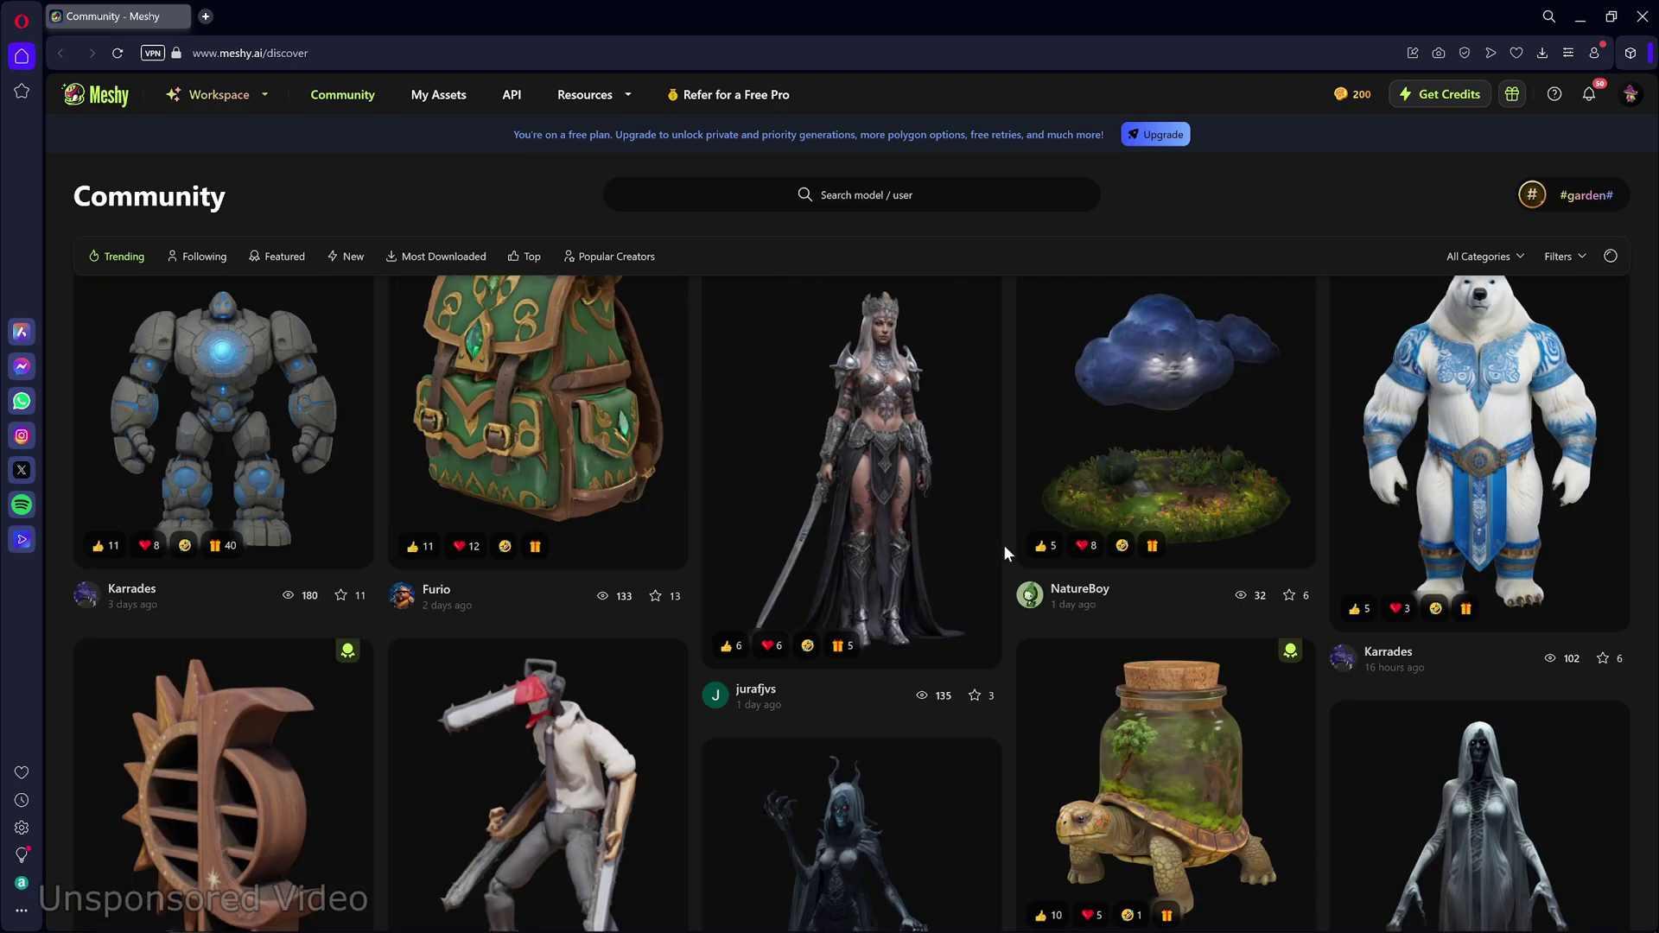
scroll(1003, 553, "up", 2)
scroll(1004, 544, "up", 2)
scroll(1004, 545, "up", 2)
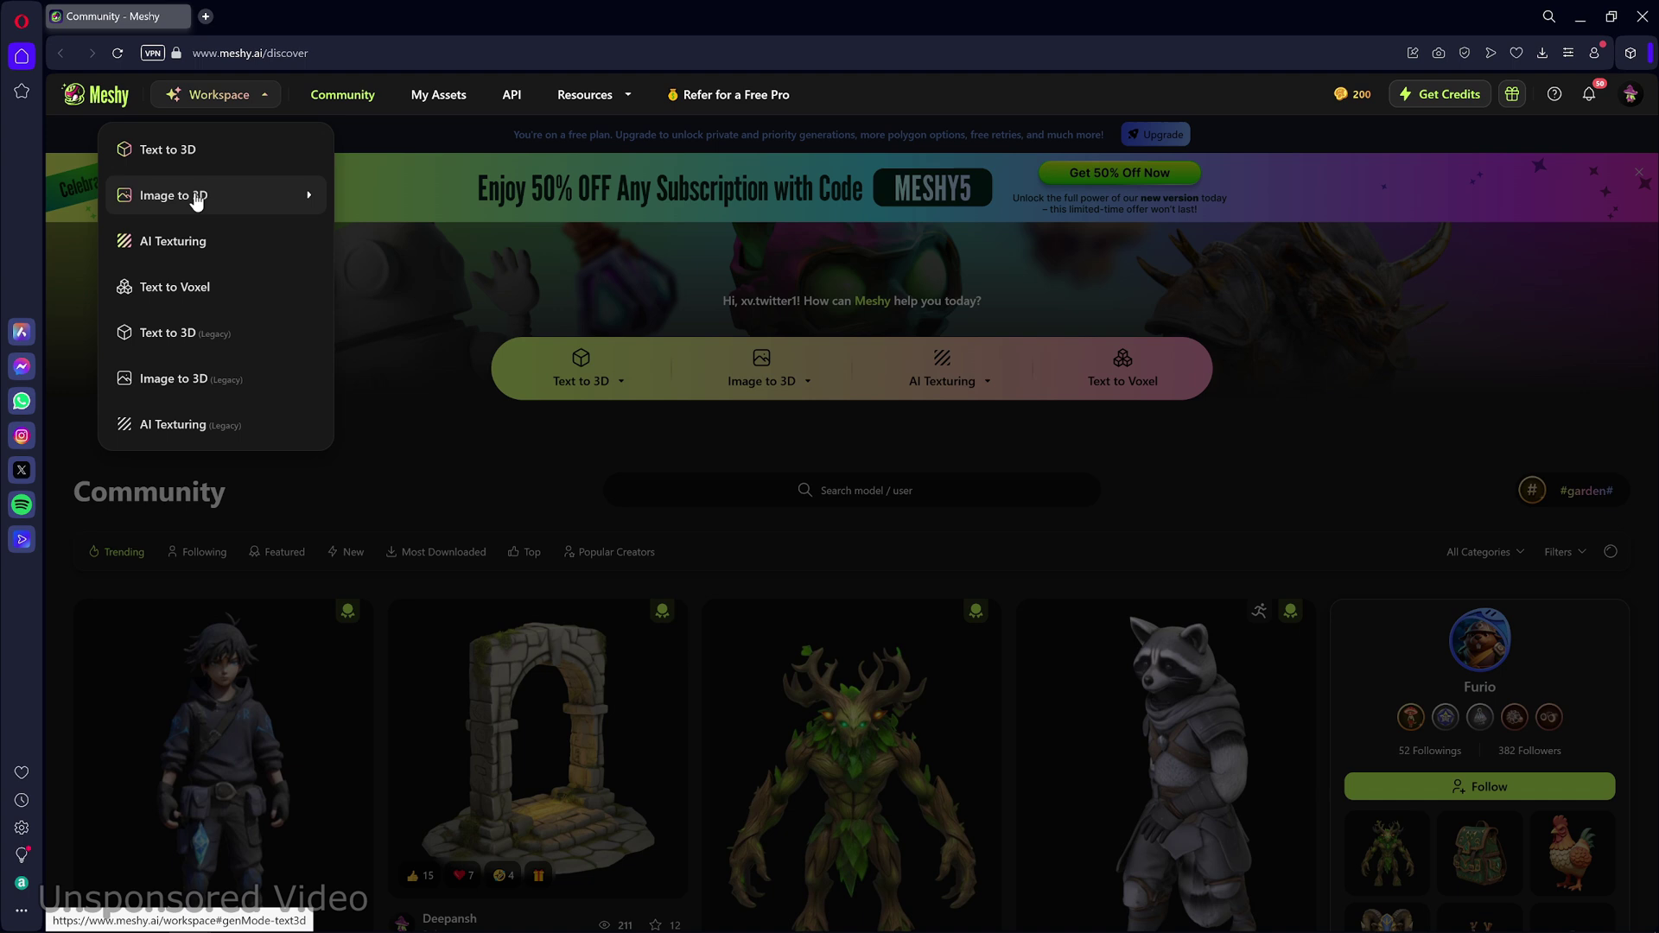
From Workspace Image to 3D, generate the Regal Throne model from the throne photo.
left_click(195, 201)
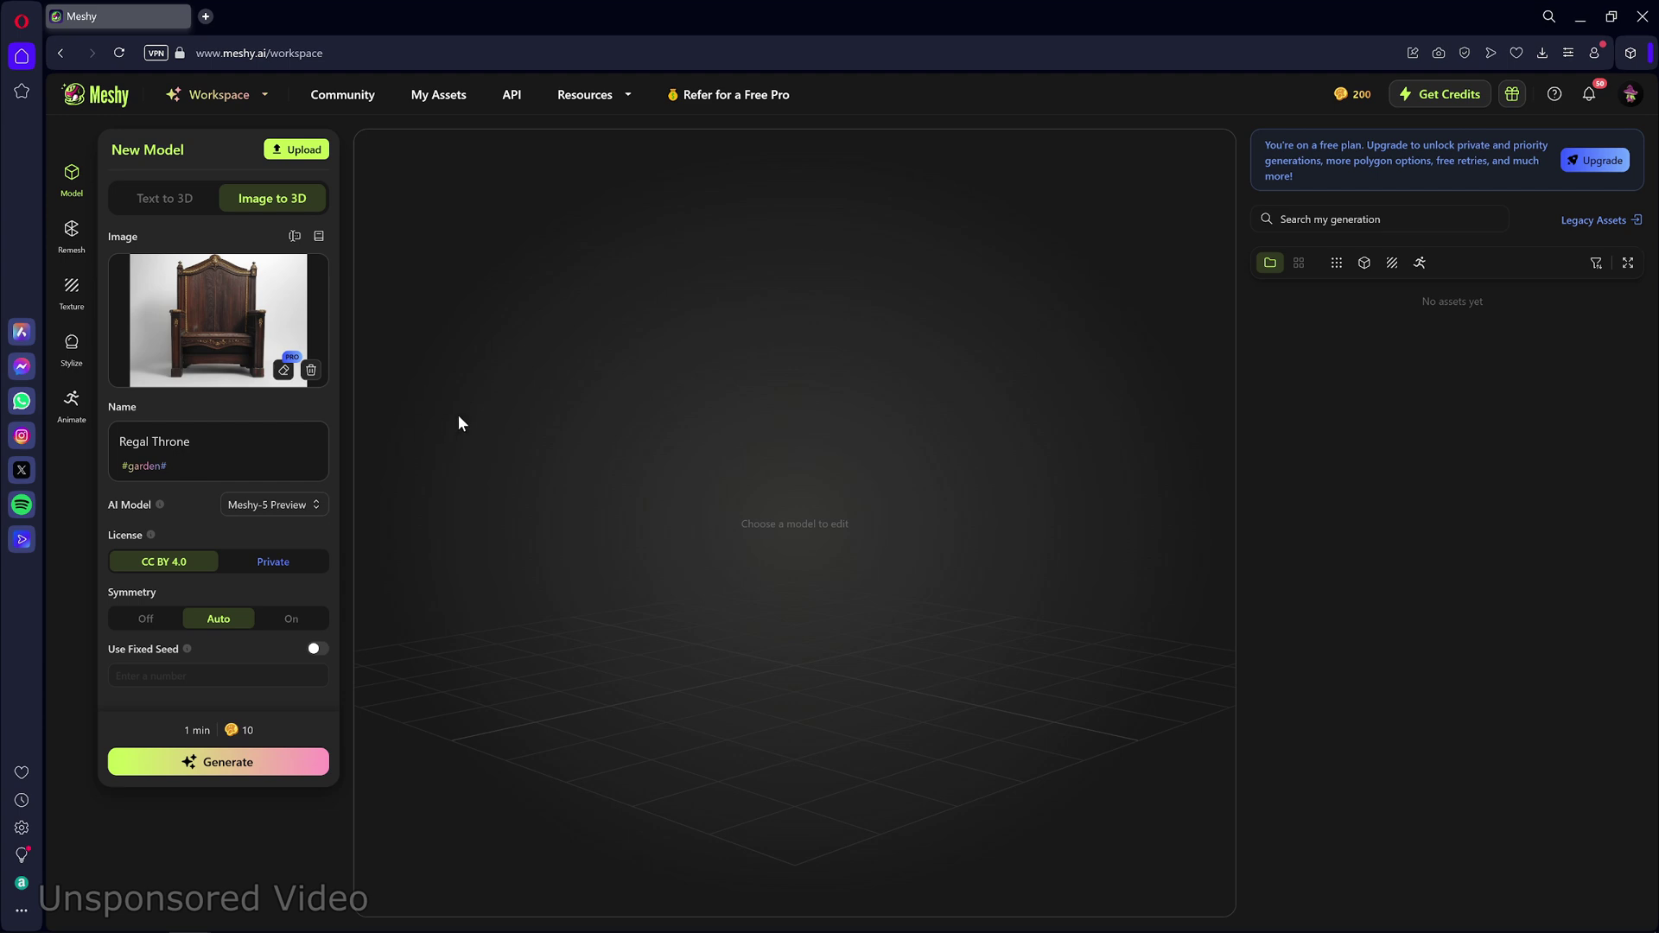
left_click(169, 205)
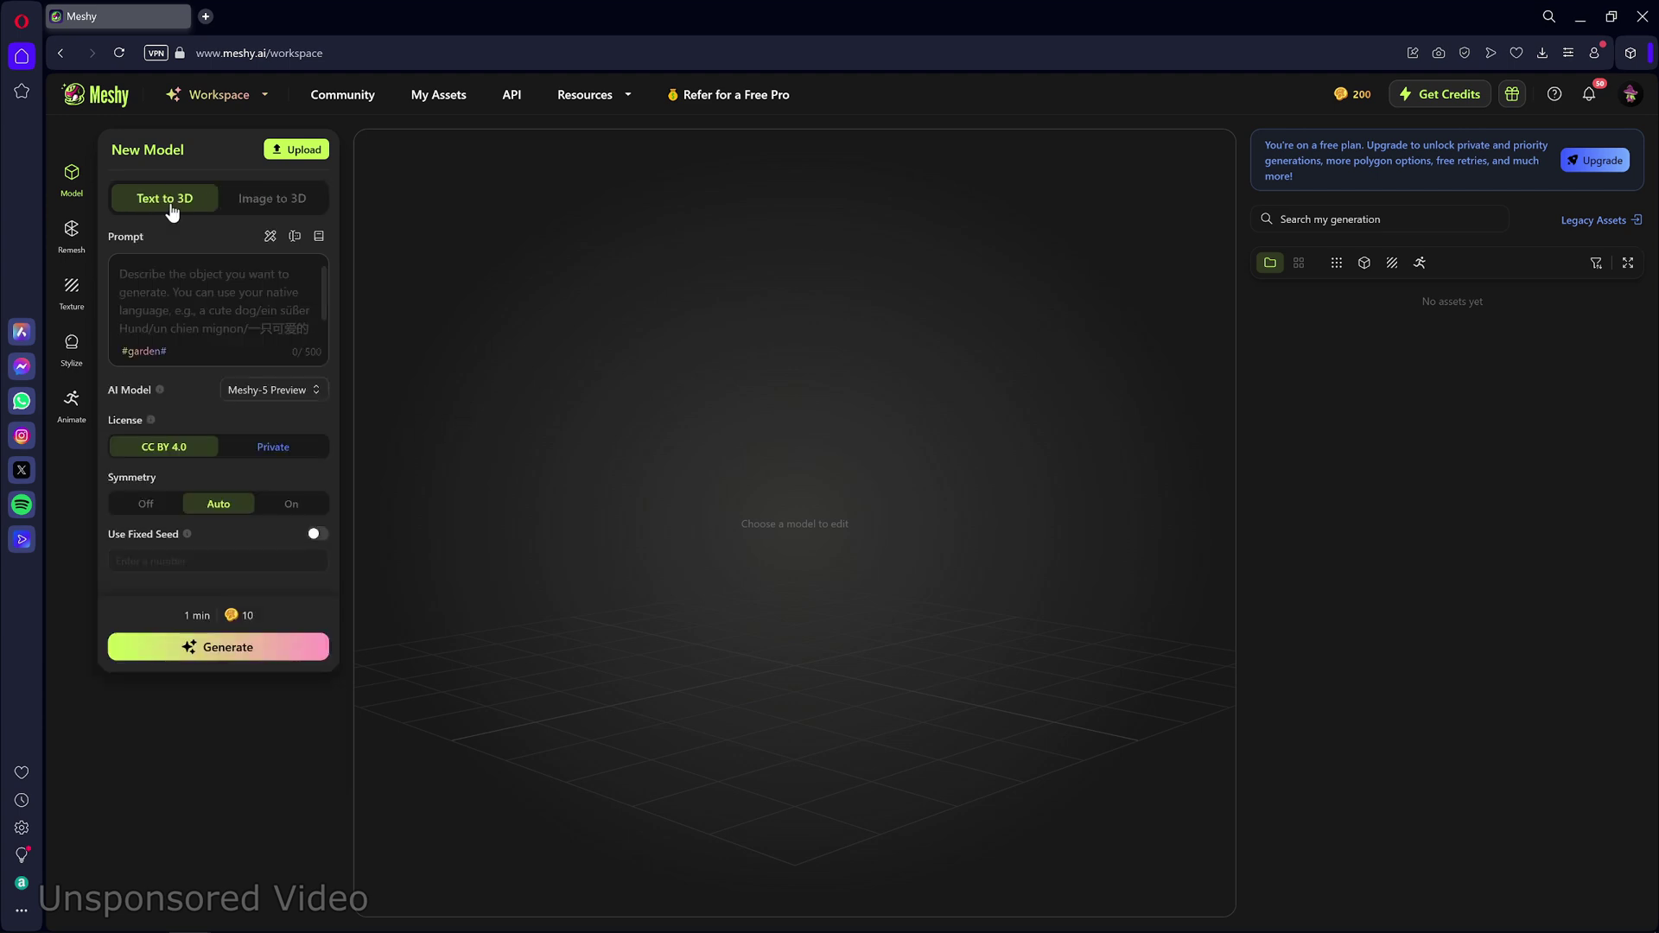
left_click(263, 205)
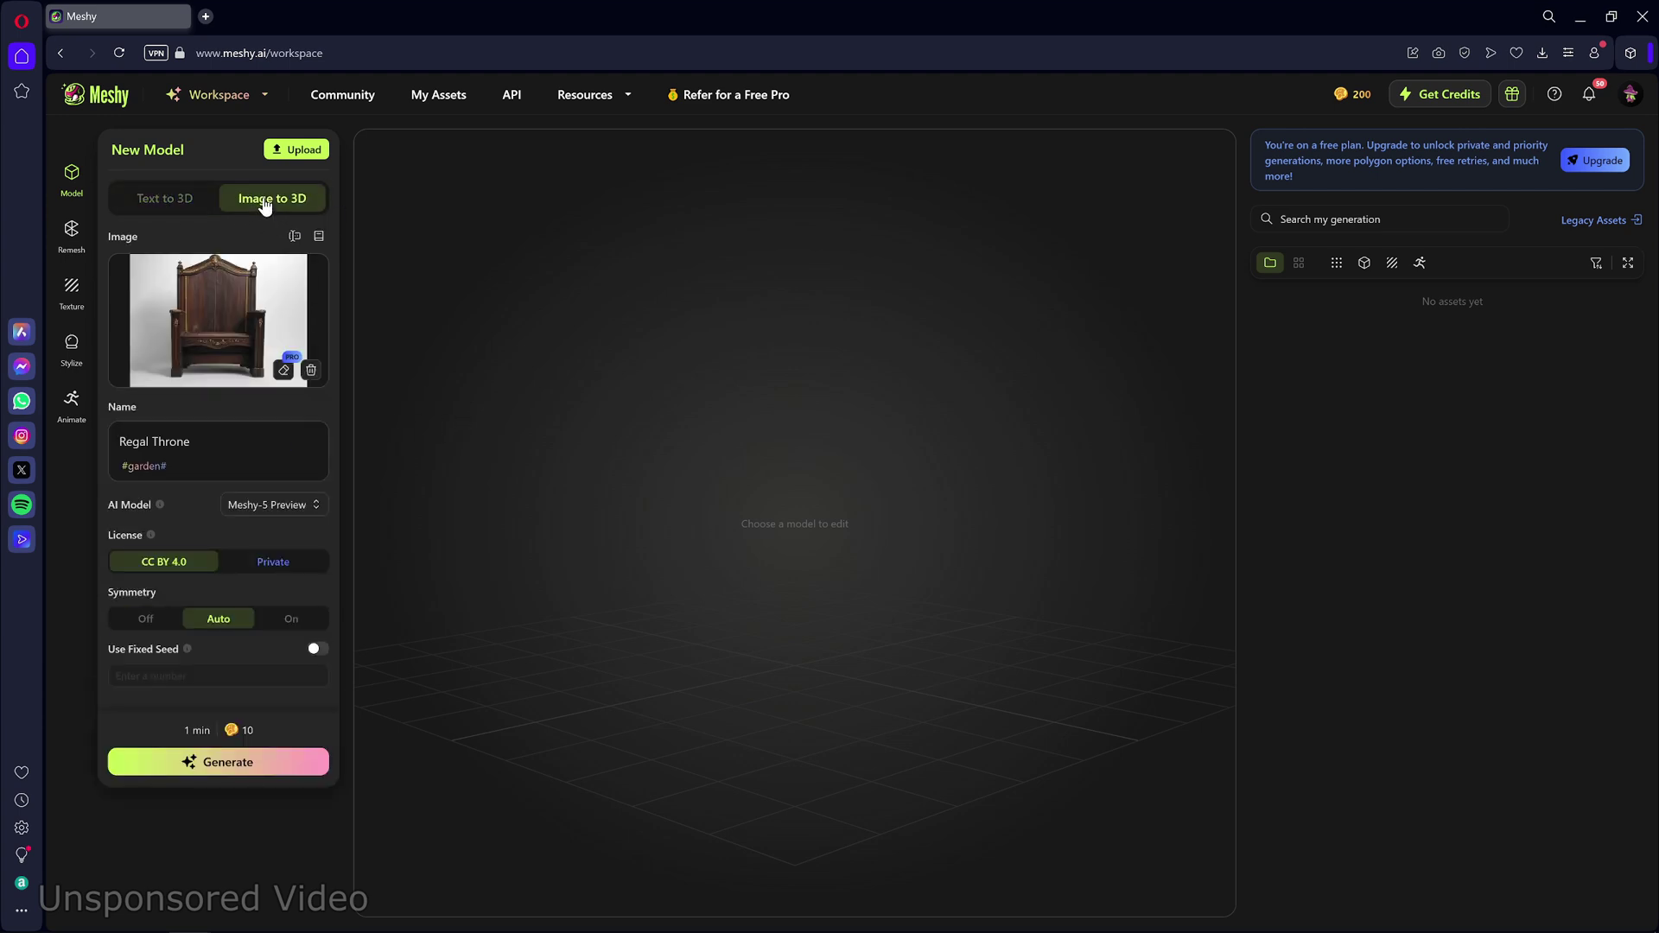
left_click(175, 774)
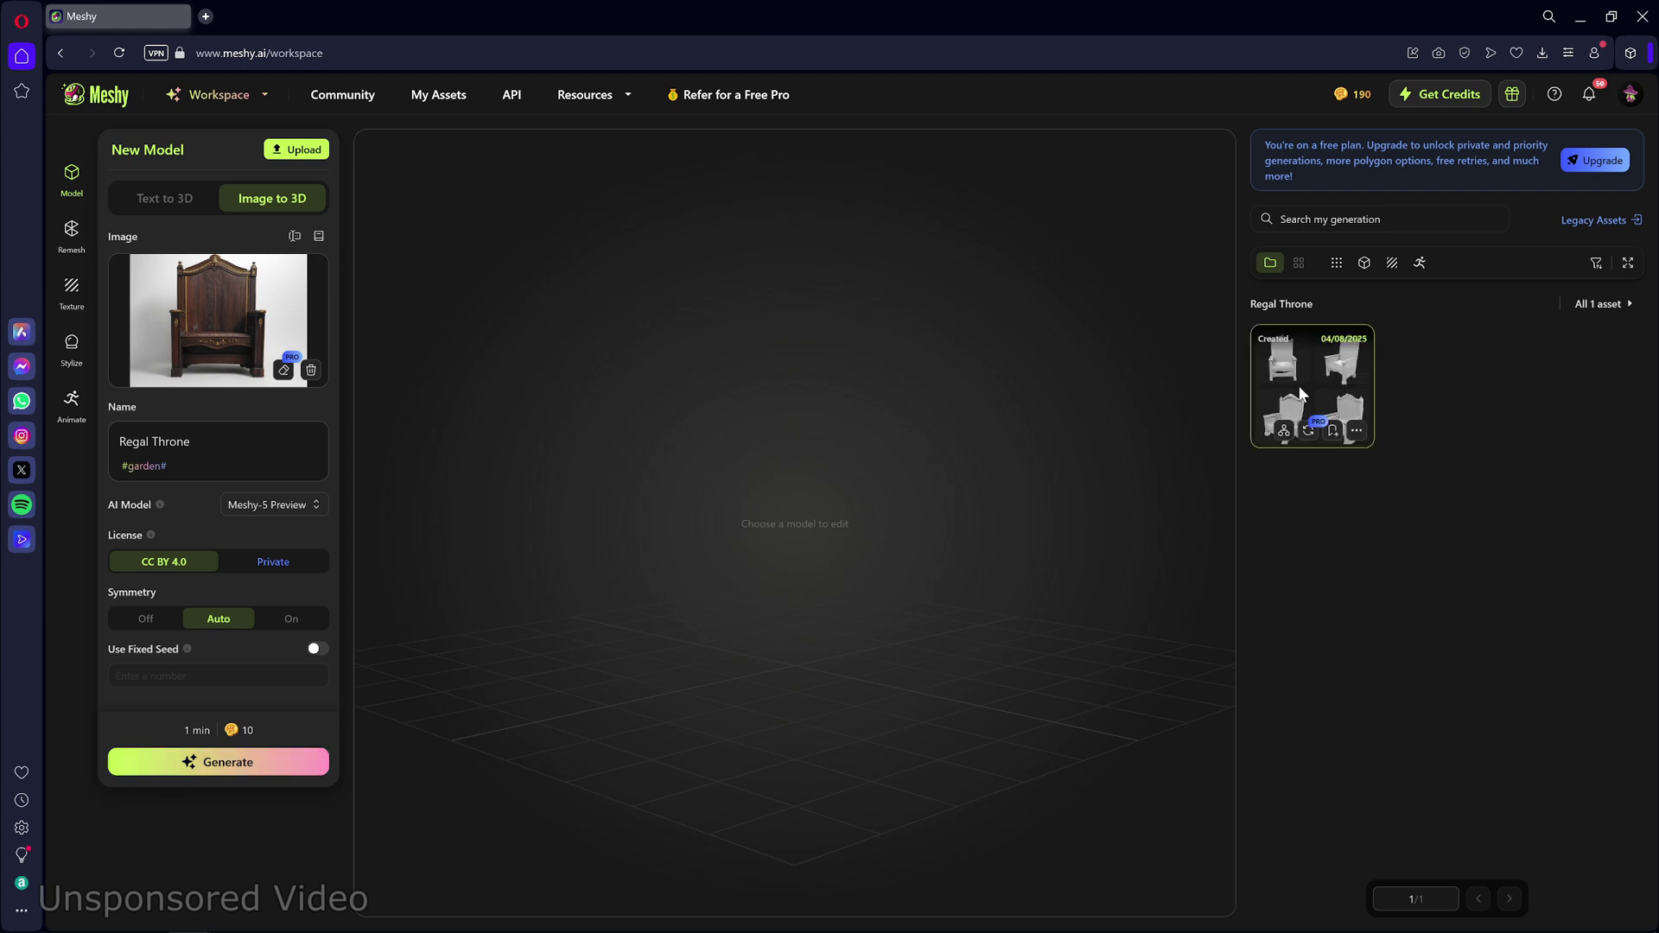
Select the top-right Regal Throne draft and confirm texturing with Generate Texture on Yes.
left_click(1300, 394)
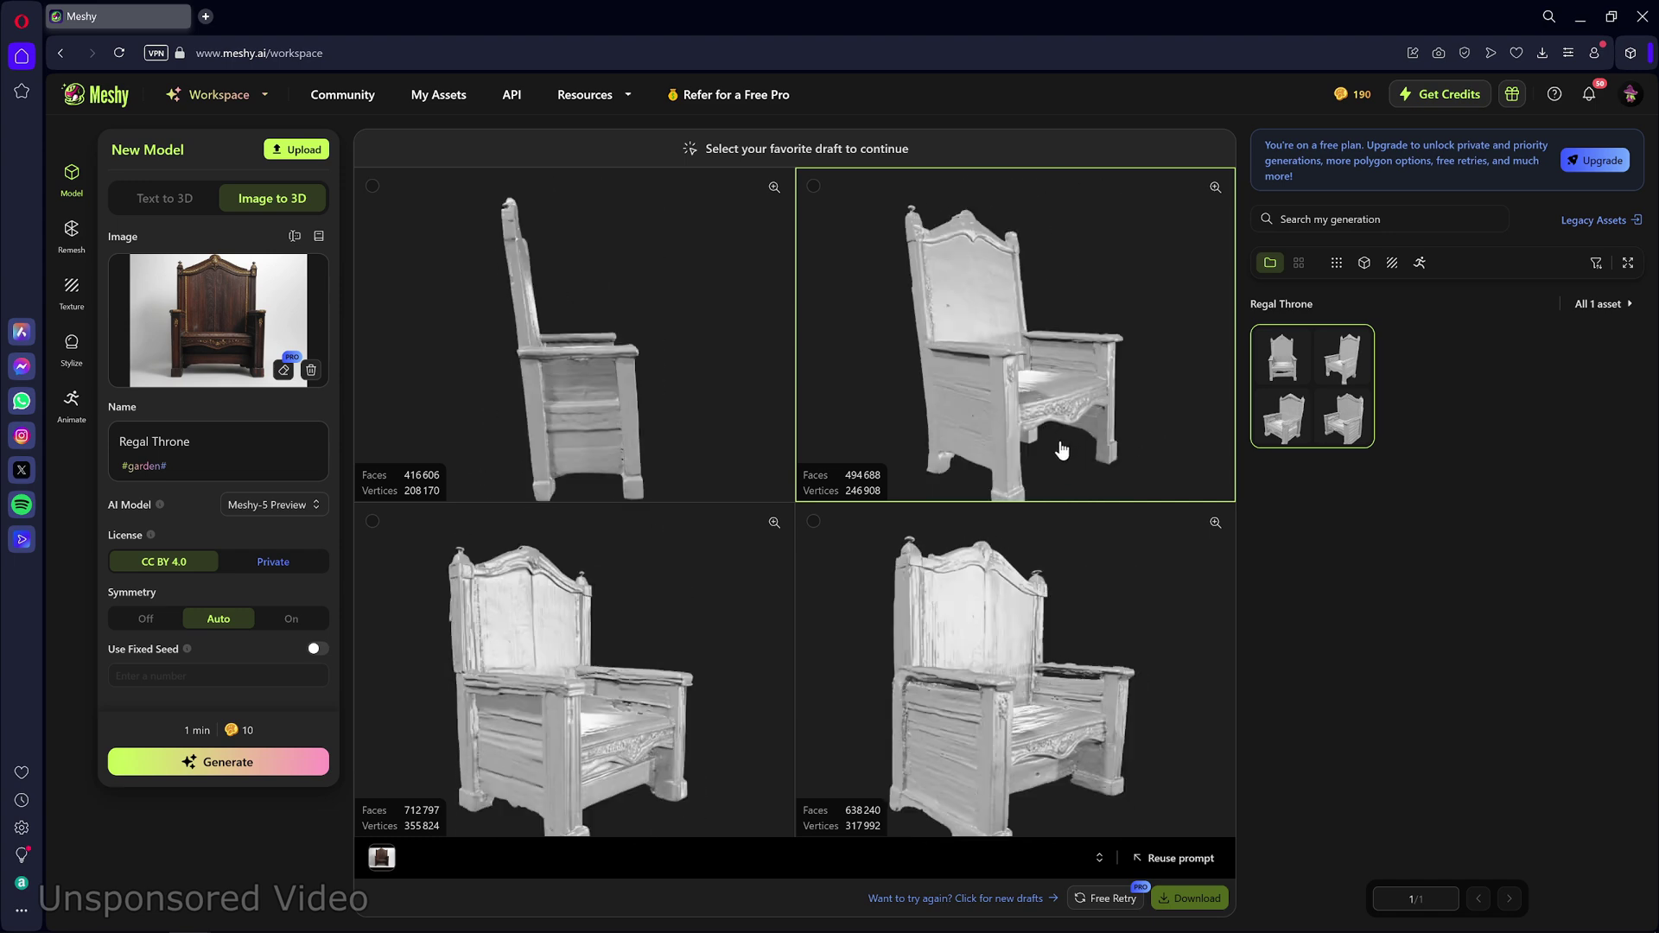
left_click(1096, 460)
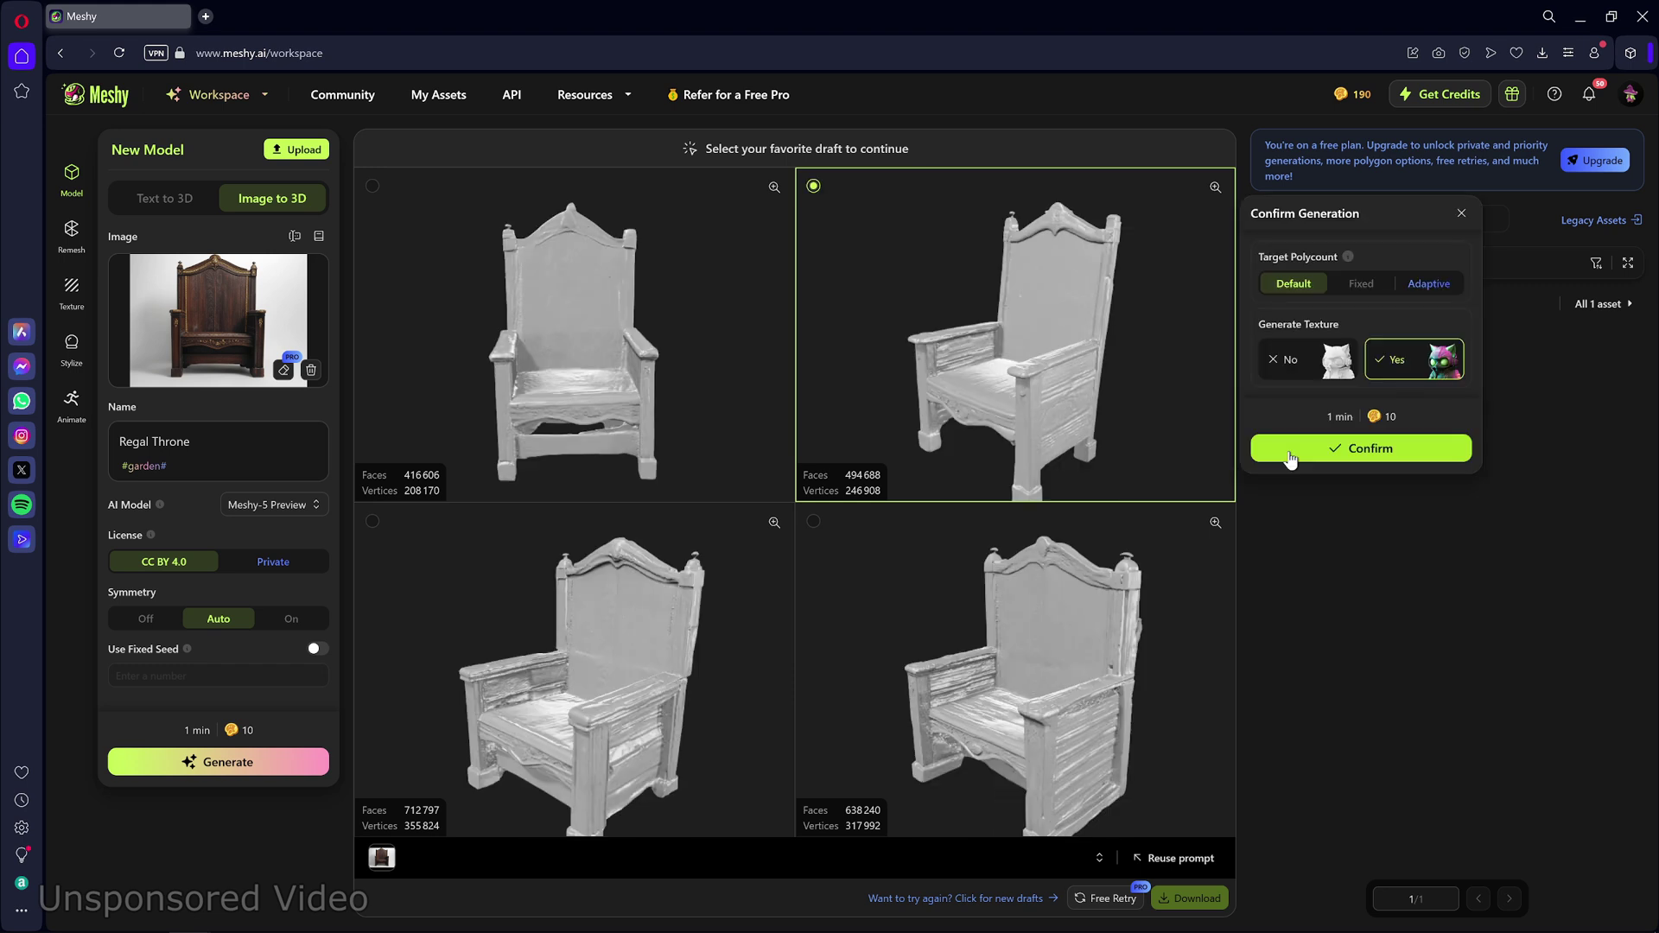
left_click(1291, 460)
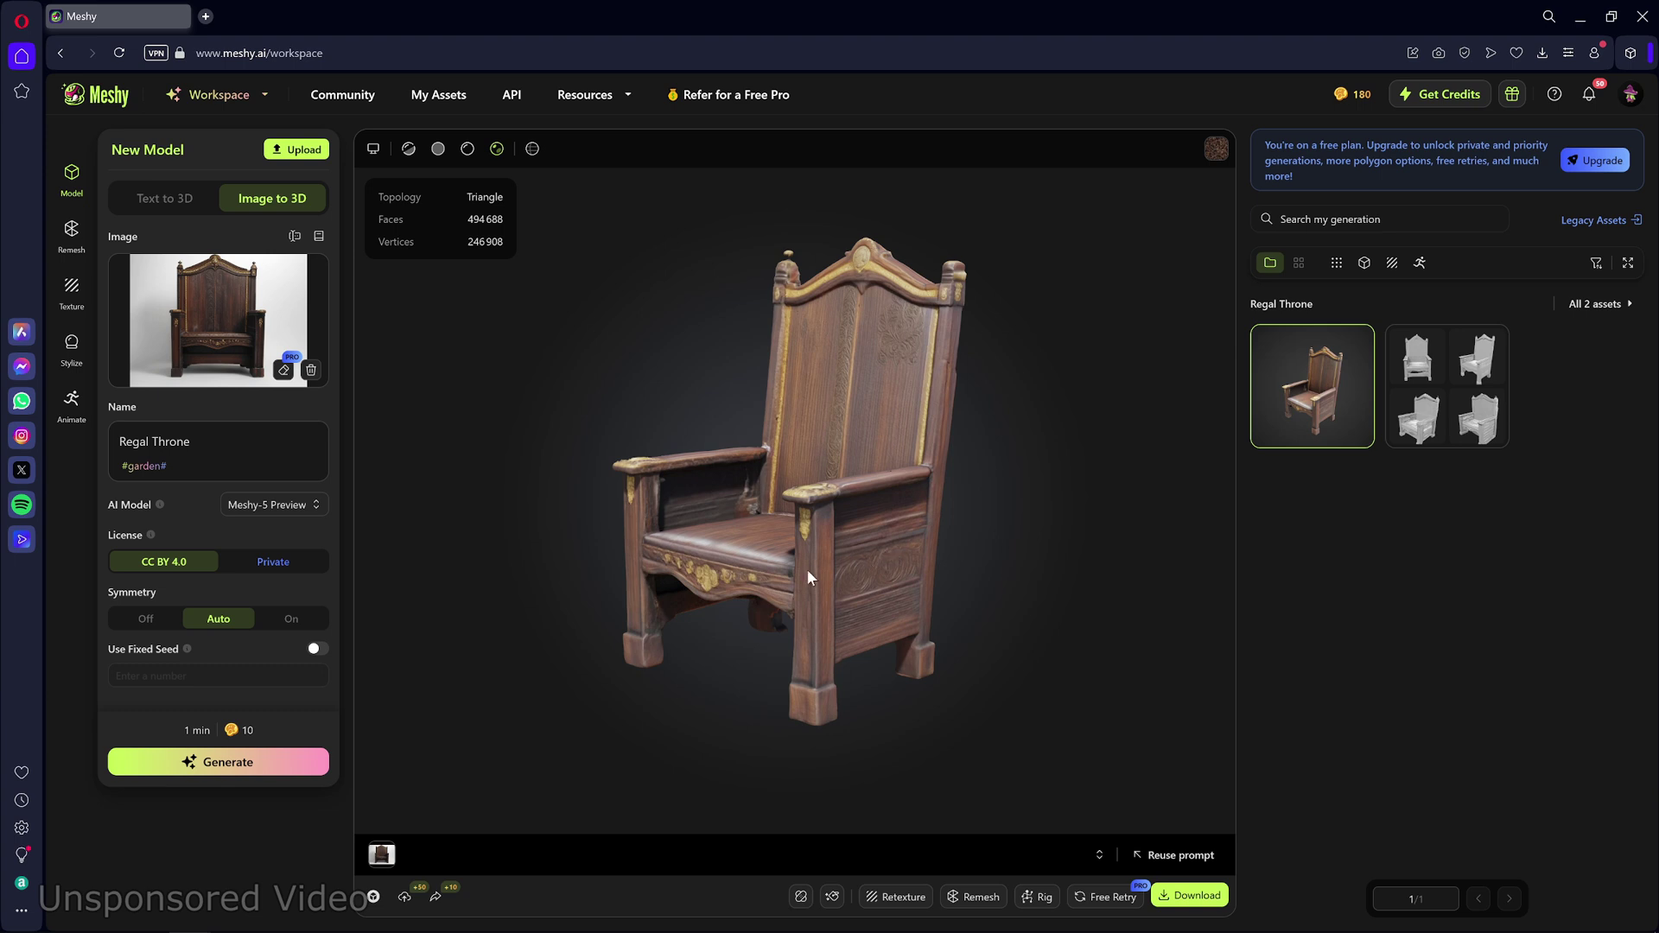
Orbit the textured throne to view its other side and underside.
left_click_drag(806, 569, 875, 583)
scroll(868, 585, "up", 2)
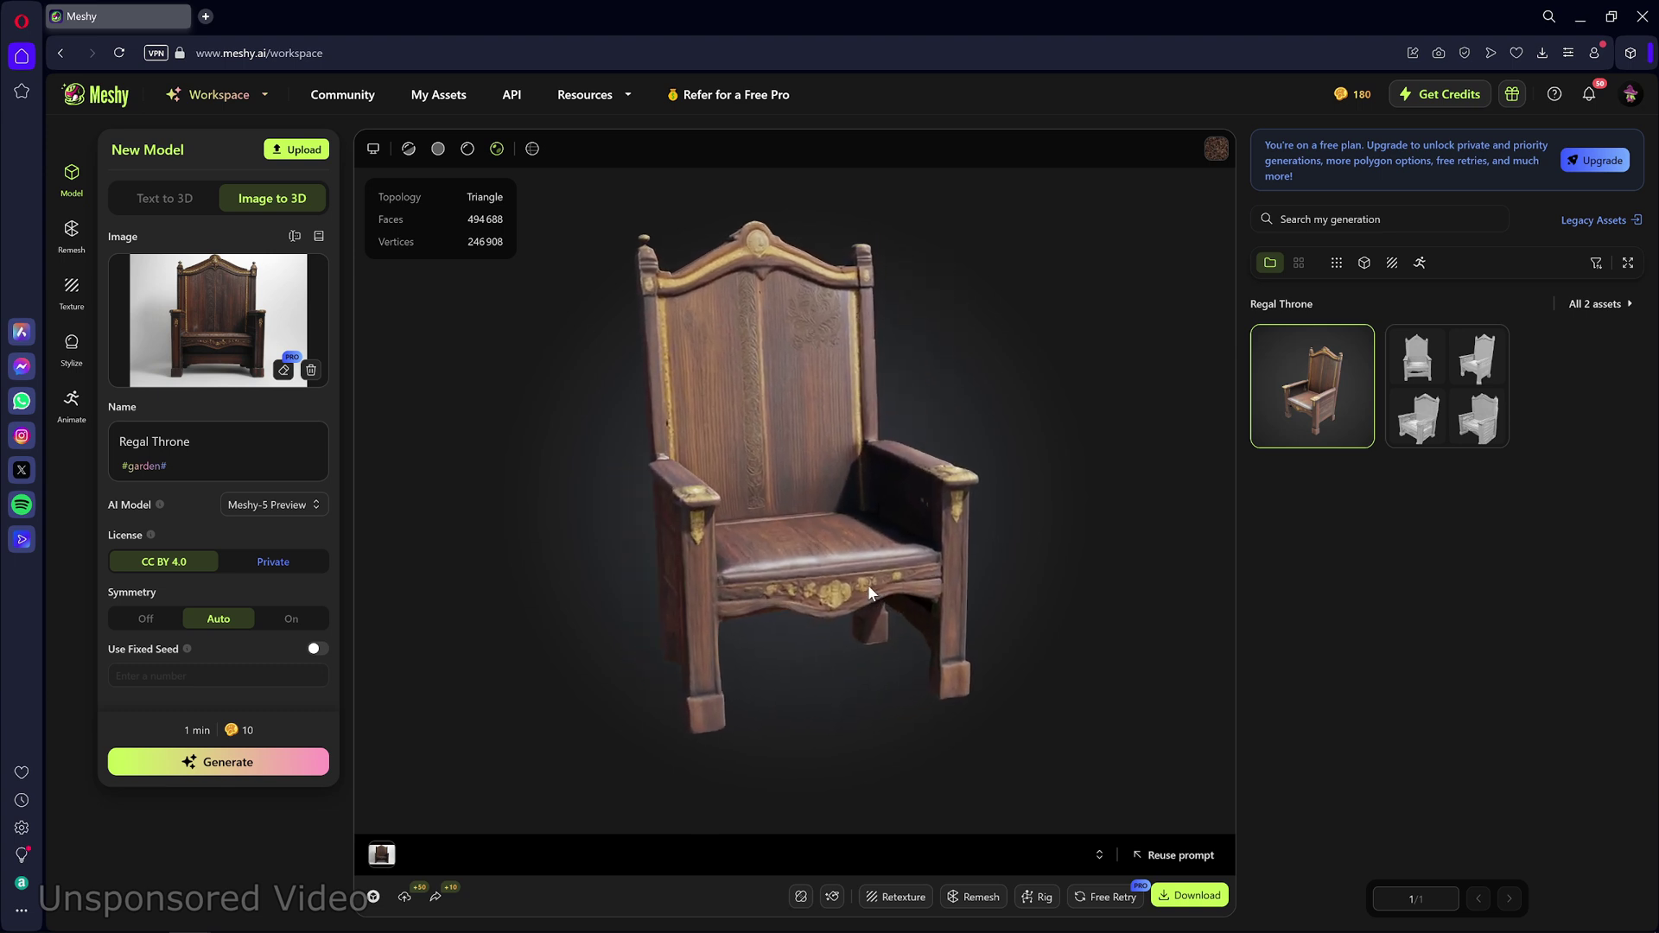
scroll(867, 585, "up", 2)
scroll(868, 585, "up", 2)
scroll(867, 585, "up", 2)
mouse_move(870, 593)
left_mouse_down()
mouse_move(835, 527)
mouse_move(829, 389)
mouse_move(826, 554)
mouse_move(734, 632)
mouse_move(538, 595)
mouse_move(477, 533)
mouse_move(408, 614)
left_mouse_up()
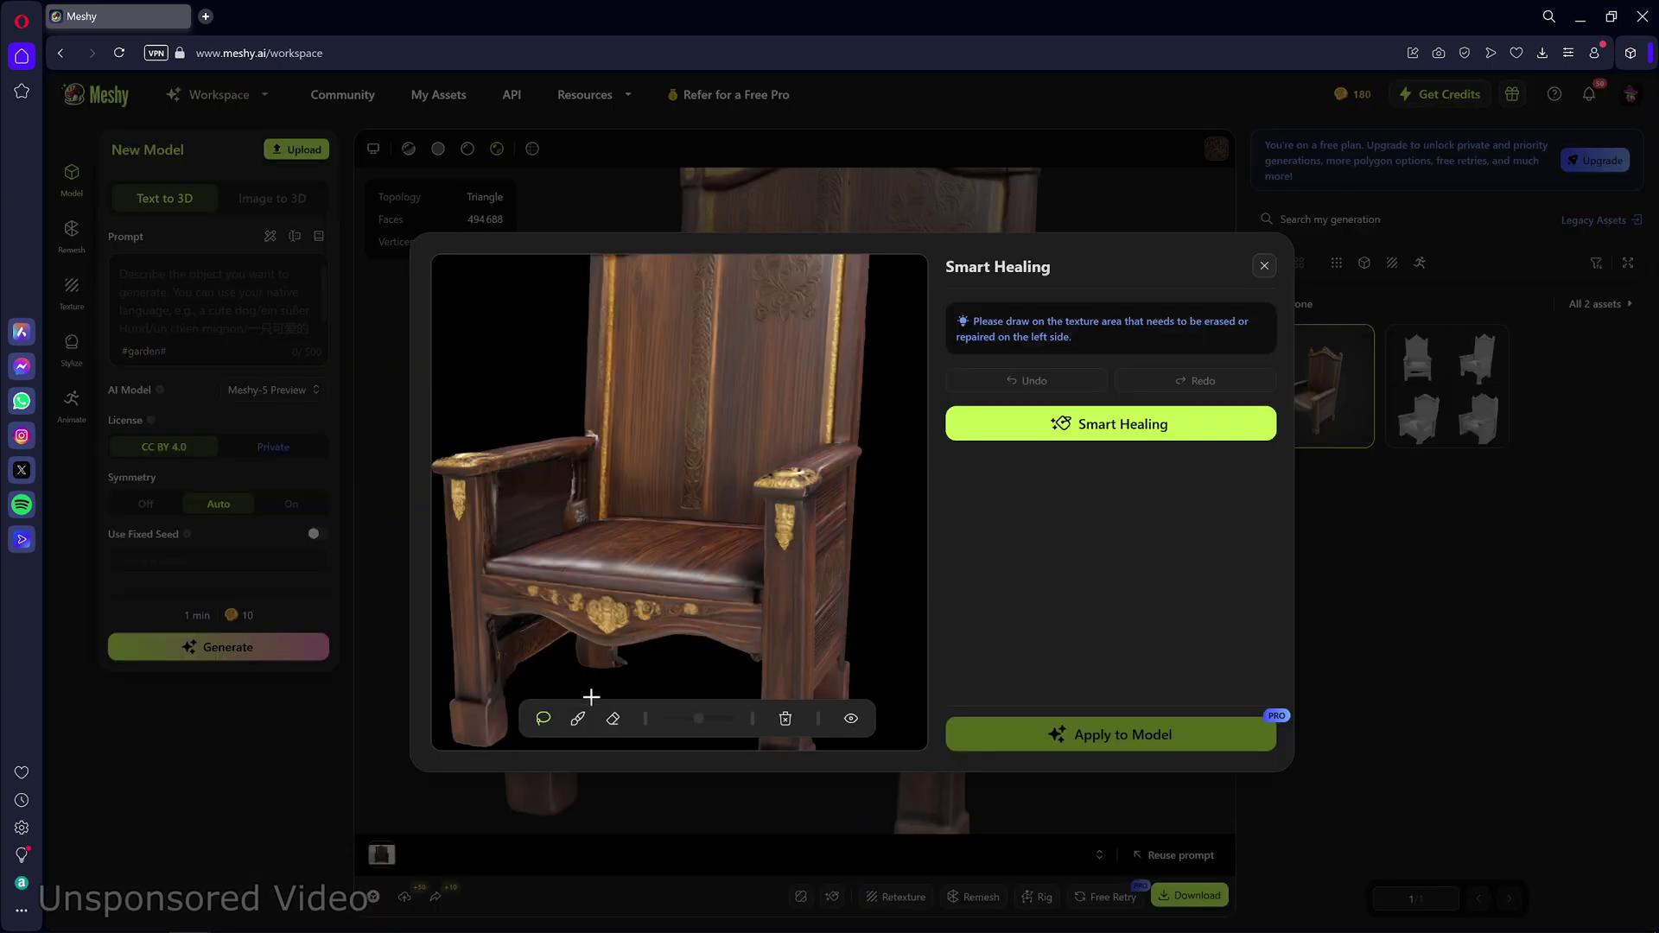
Brush a patch on the throne's left armrest and apply Smart Healing to it.
left_click(578, 720)
left_click_drag(574, 477, 576, 501)
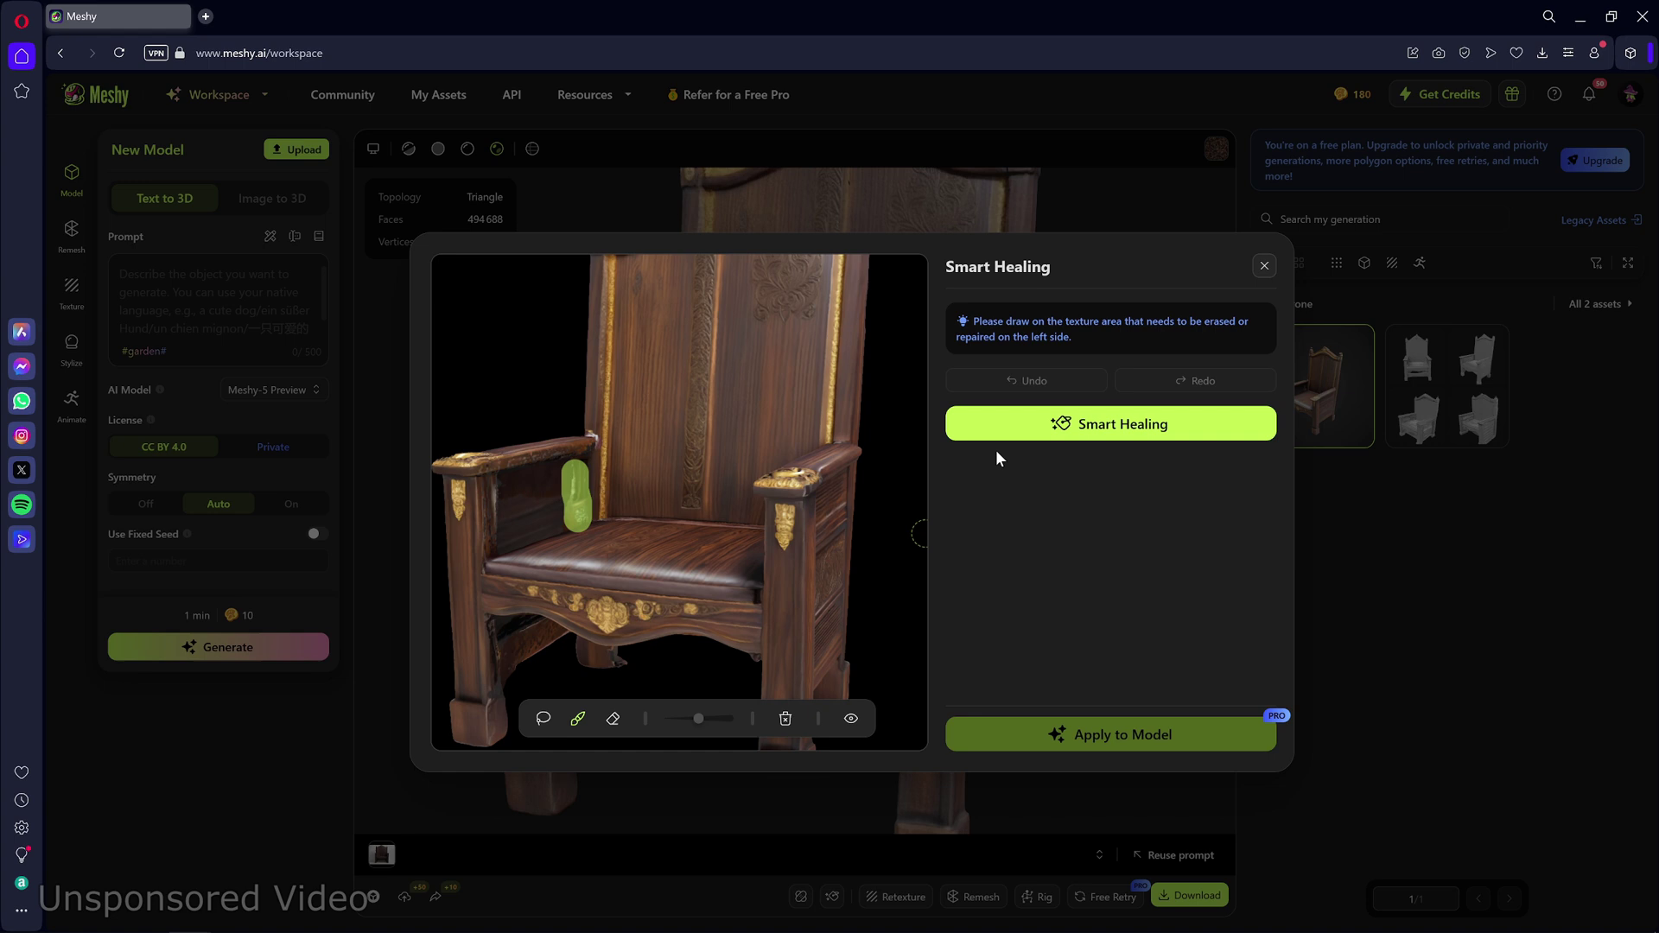
left_click(1019, 433)
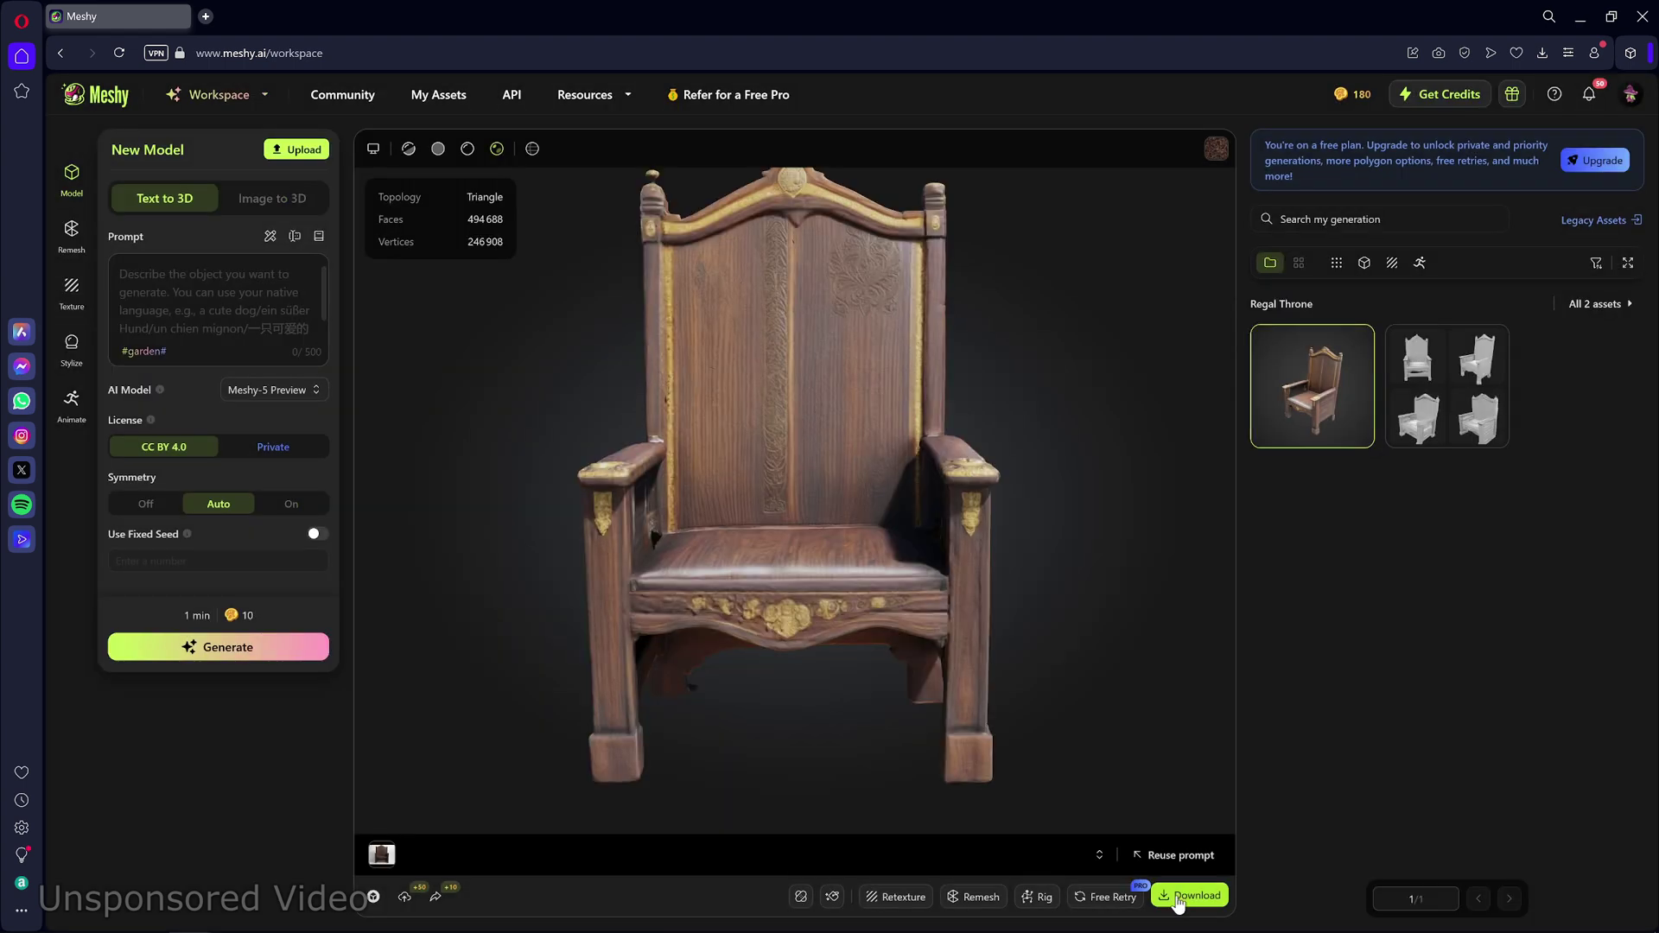
Download the textured Regal Throne as an FBX file.
left_click(1176, 896)
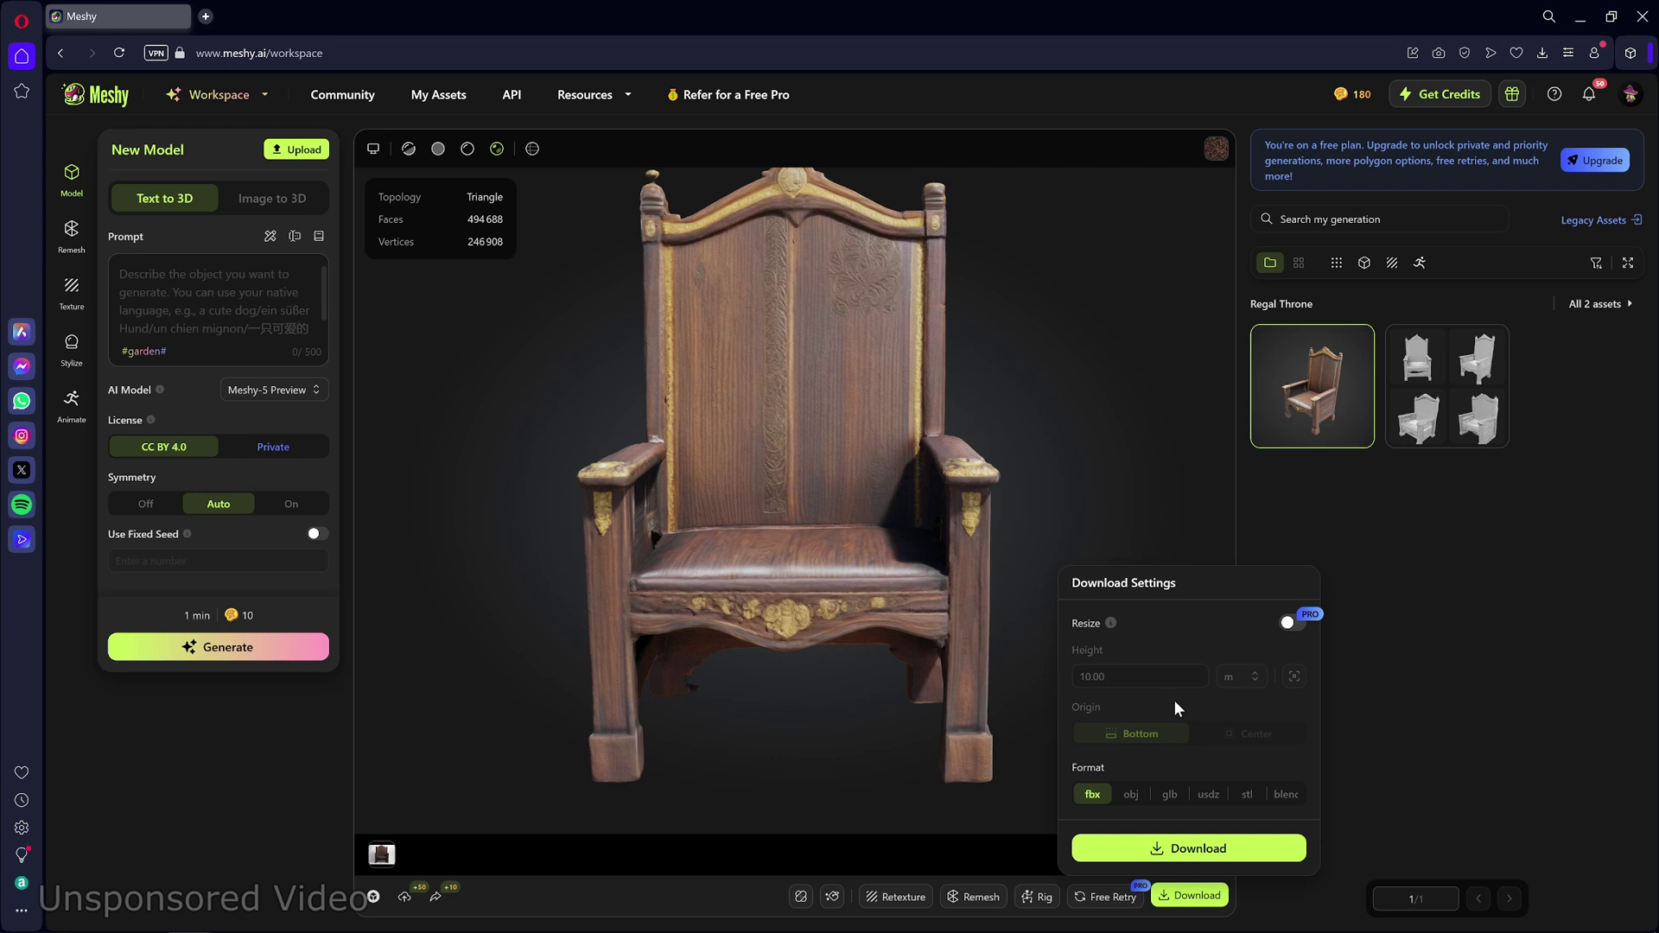
left_click(1114, 855)
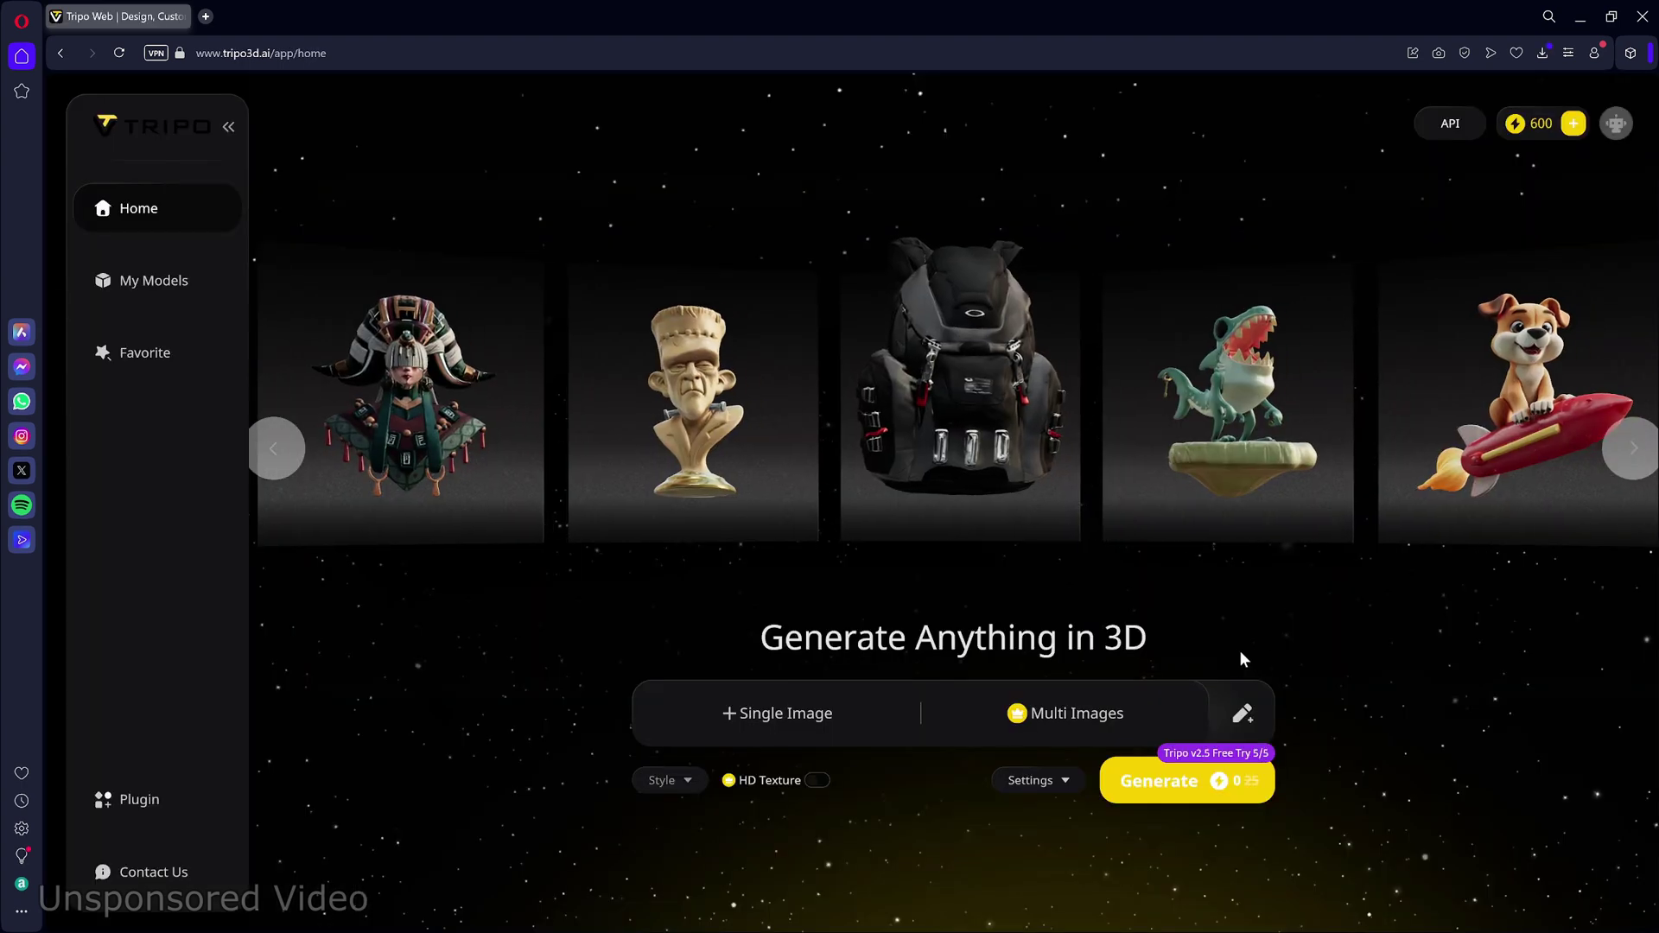
After trying Single Image and Multi Images, return to text input with HD Texture on and Settings shown.
left_click(733, 719)
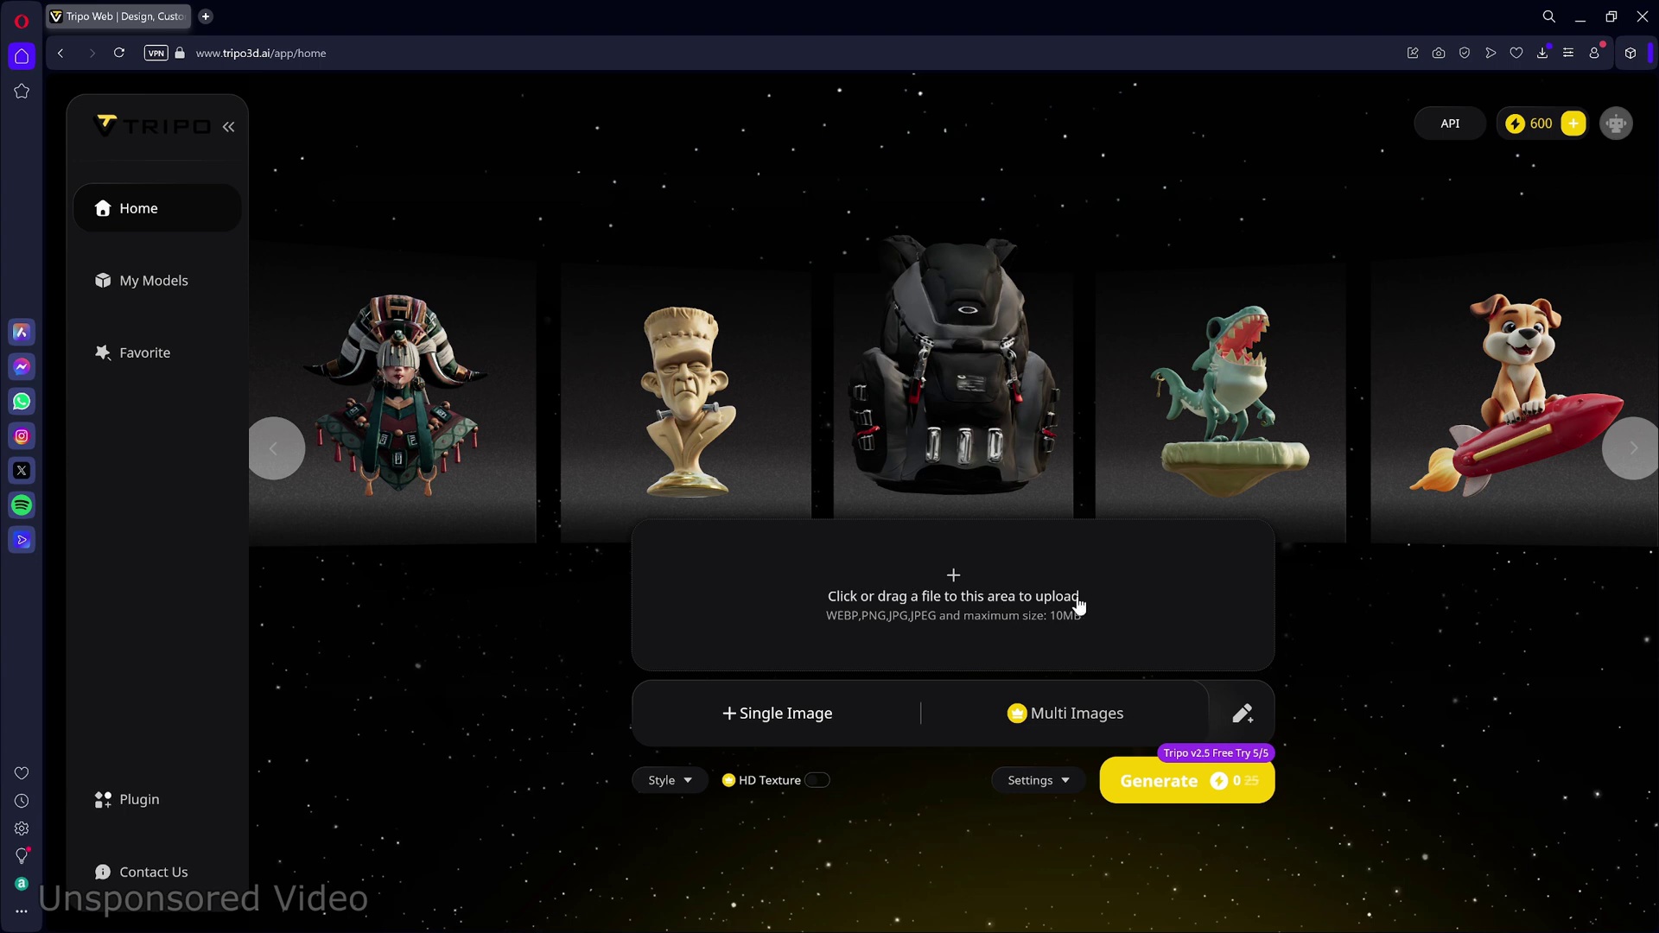
left_click(1031, 724)
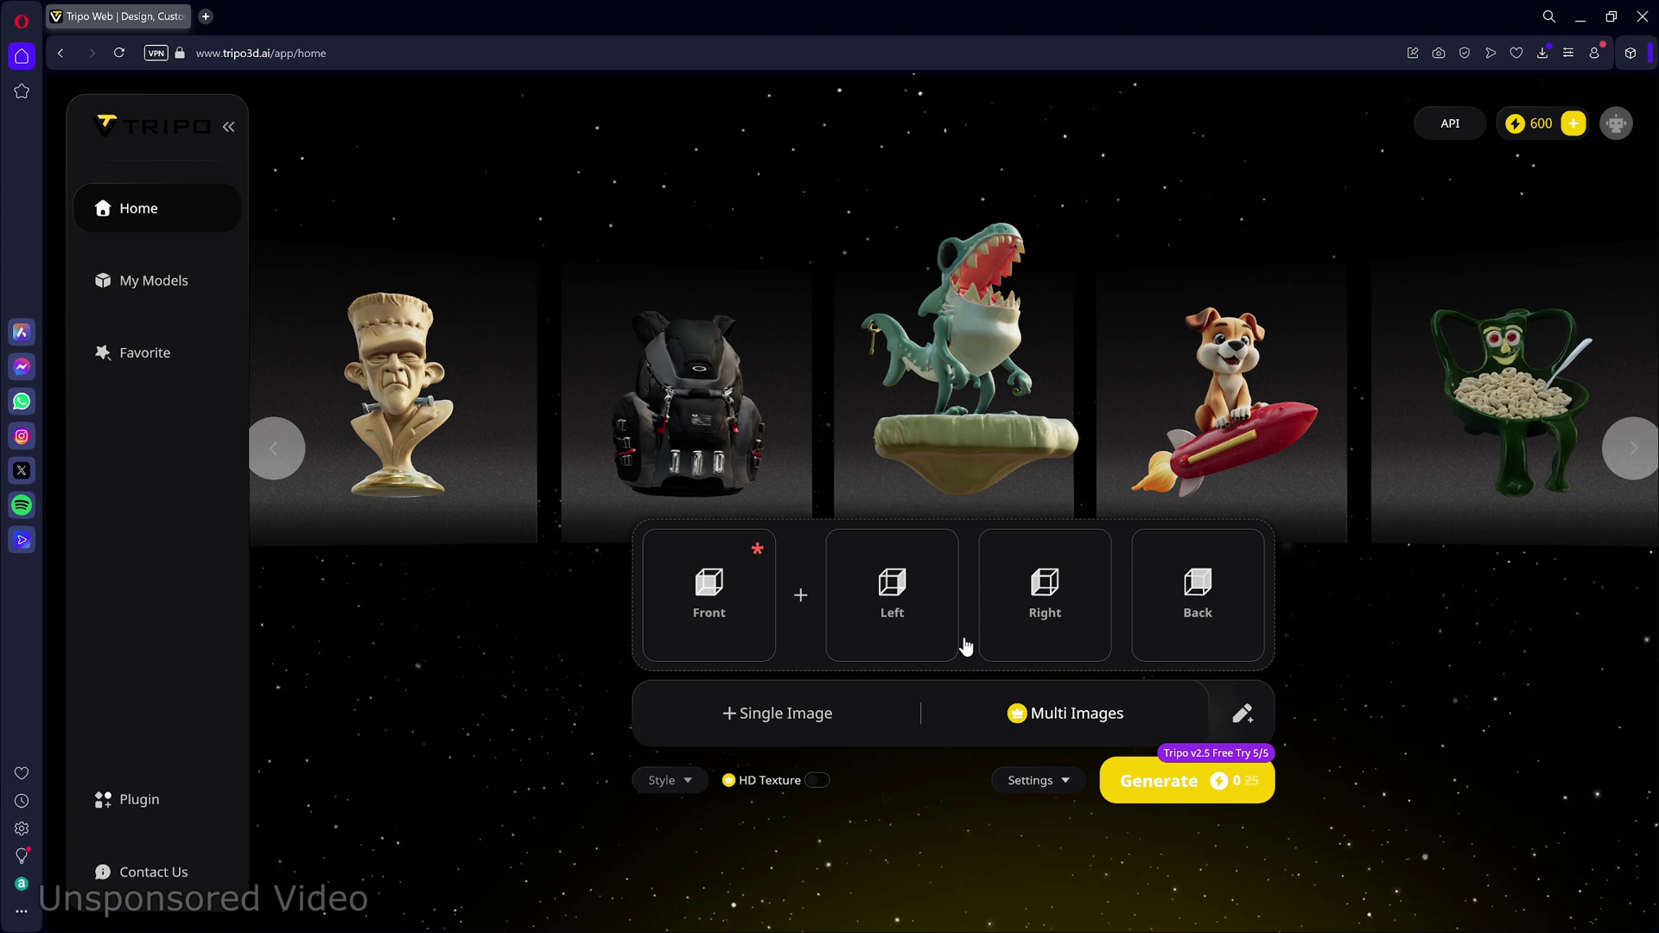
left_click(1236, 713)
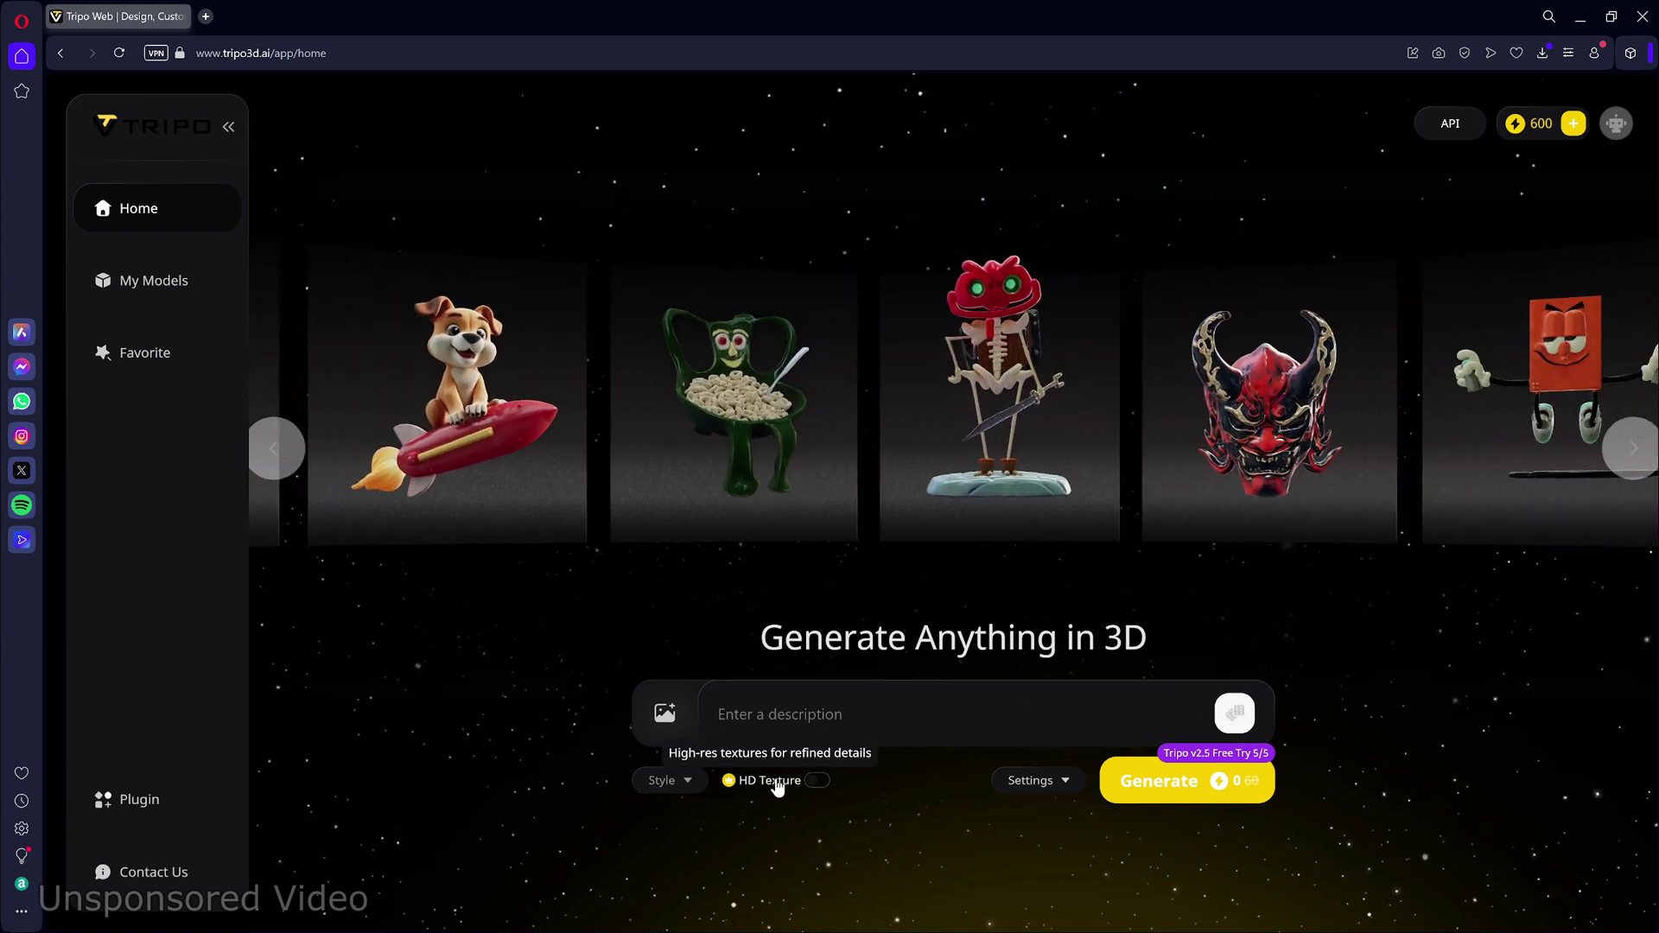
left_click(817, 780)
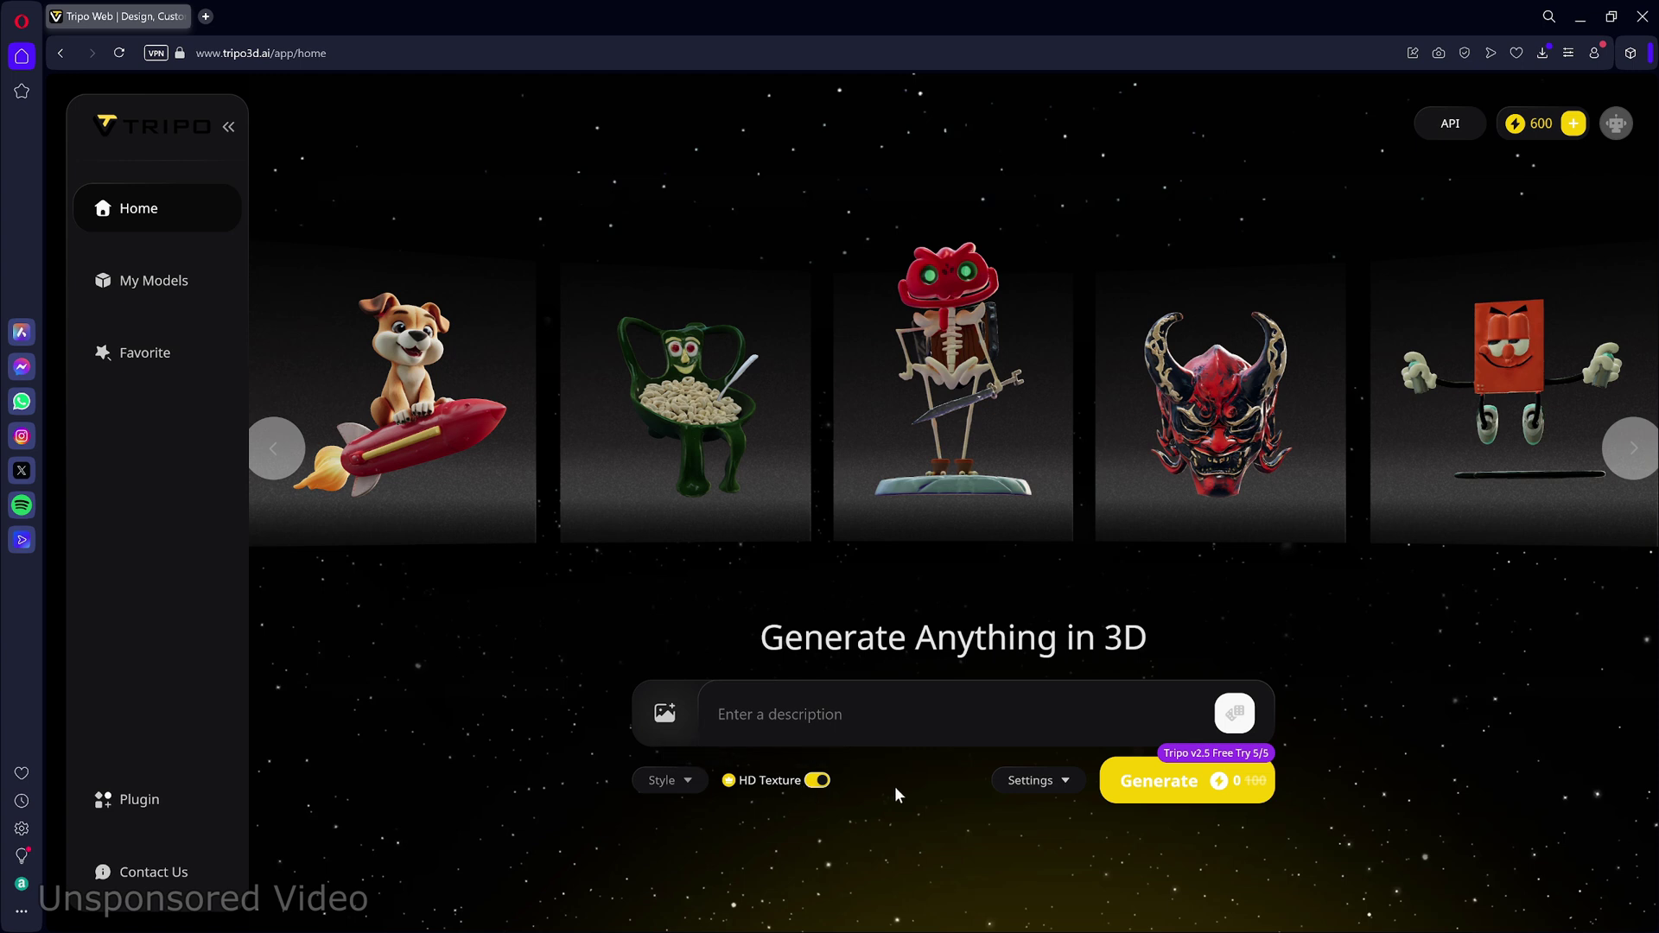
left_click(1017, 788)
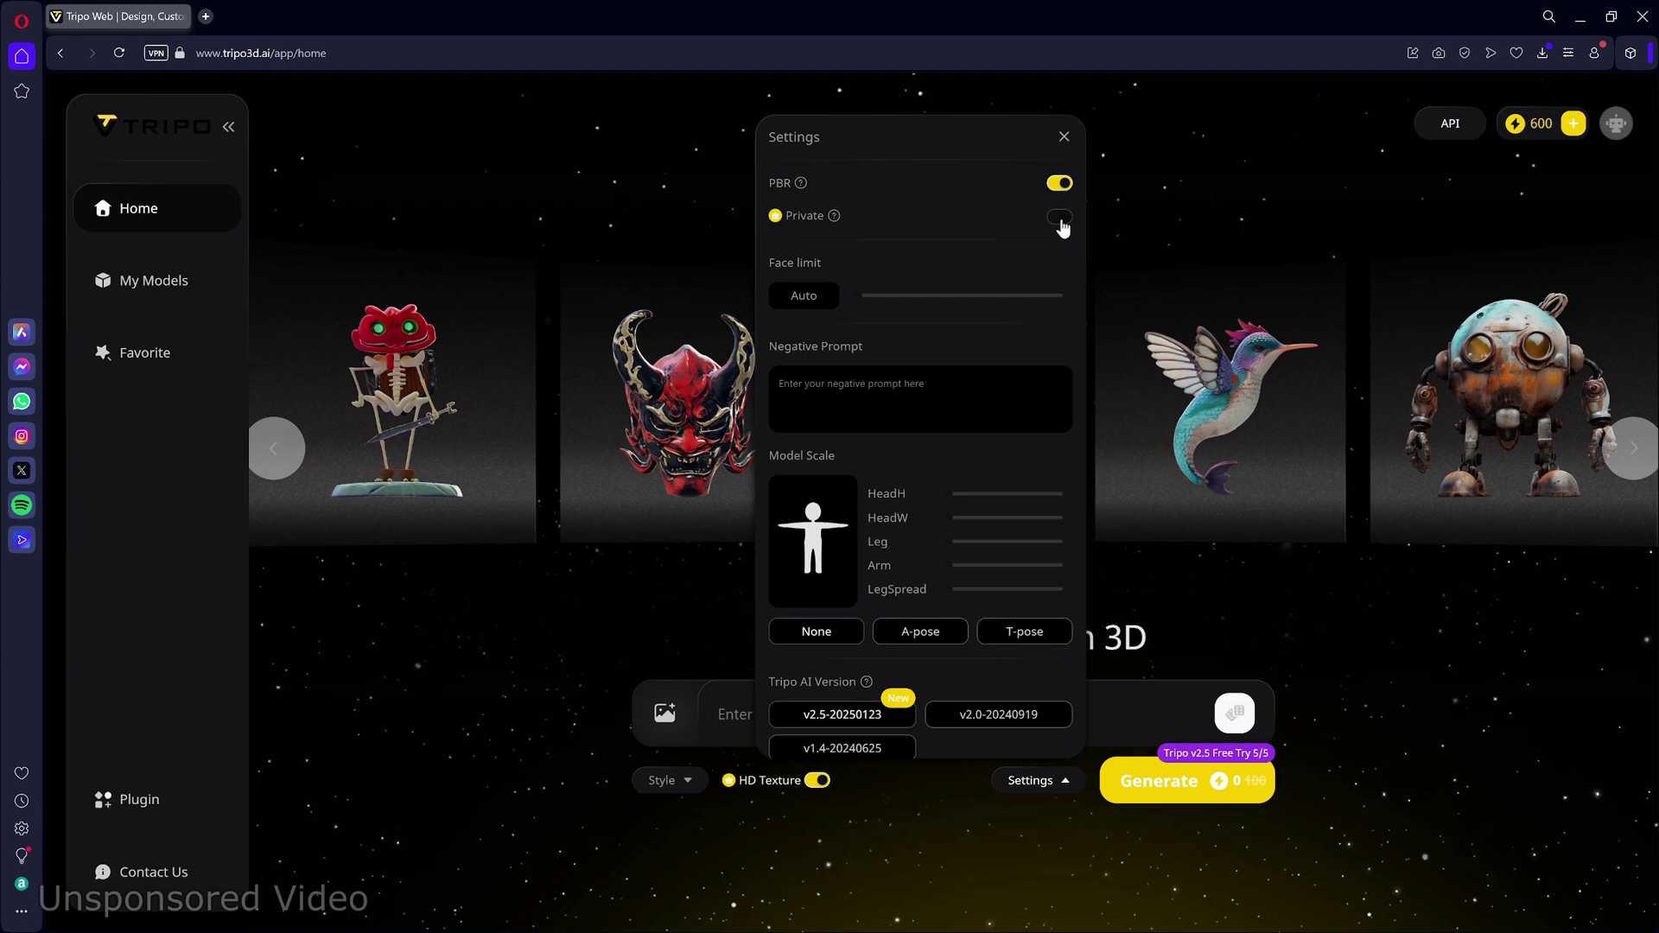
Limit the face count via the slider and upload the throne reference image to generate.
mouse_move(869, 295)
left_mouse_down()
mouse_move(1014, 302)
mouse_move(838, 293)
left_mouse_up()
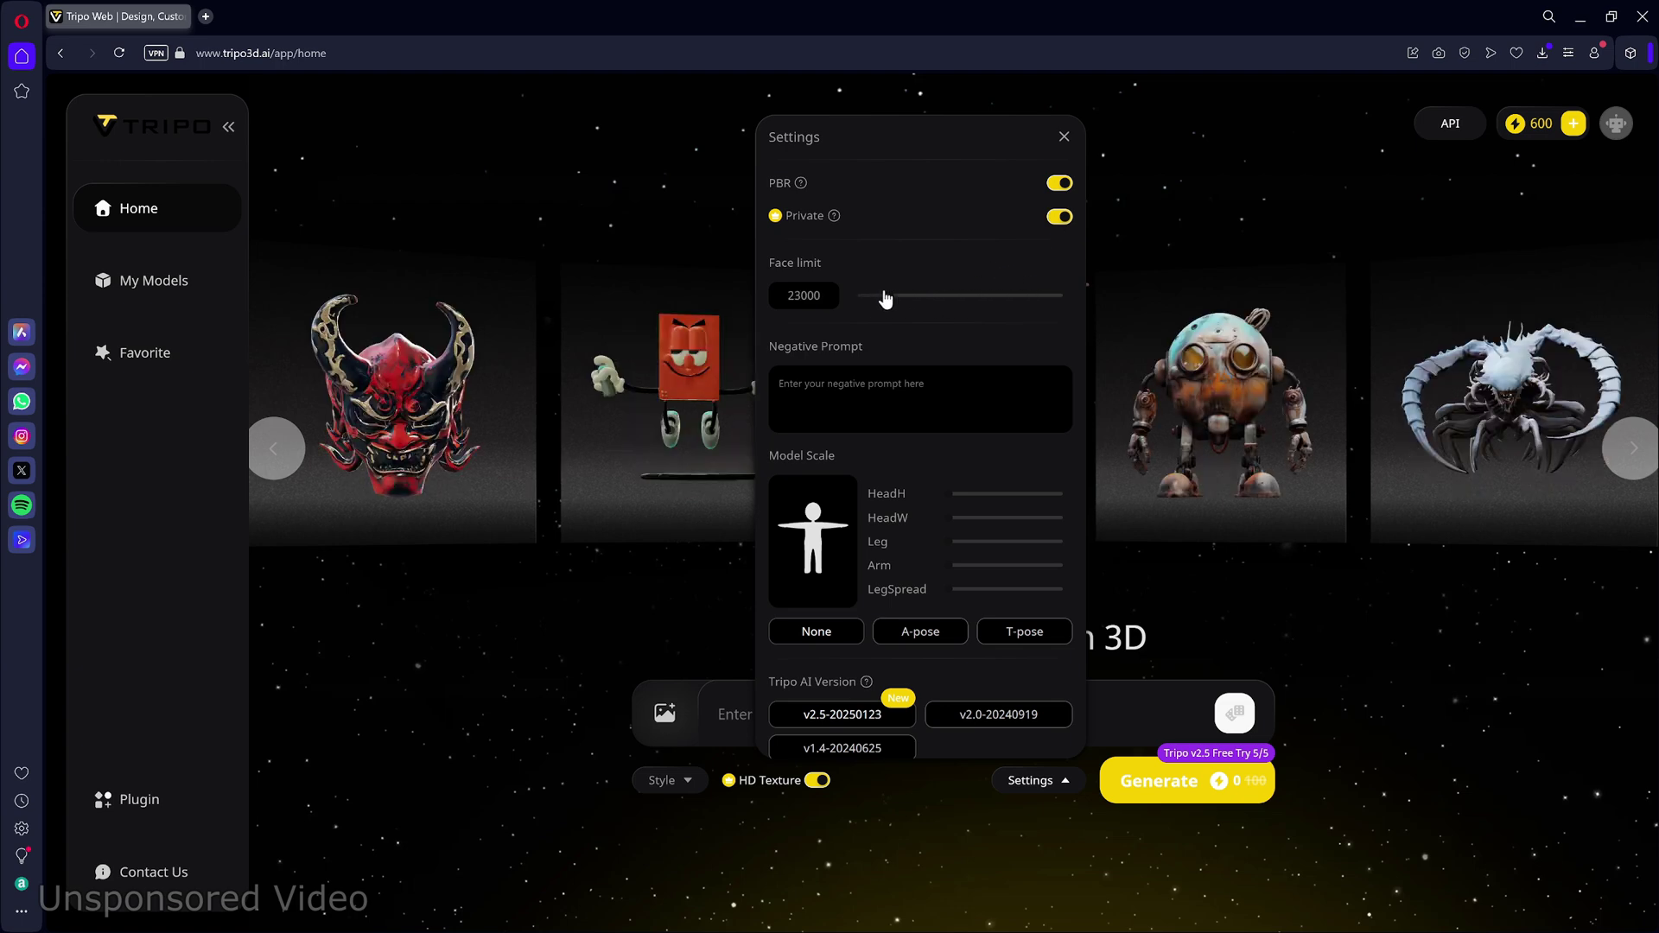
left_click_drag(778, 655, 785, 651)
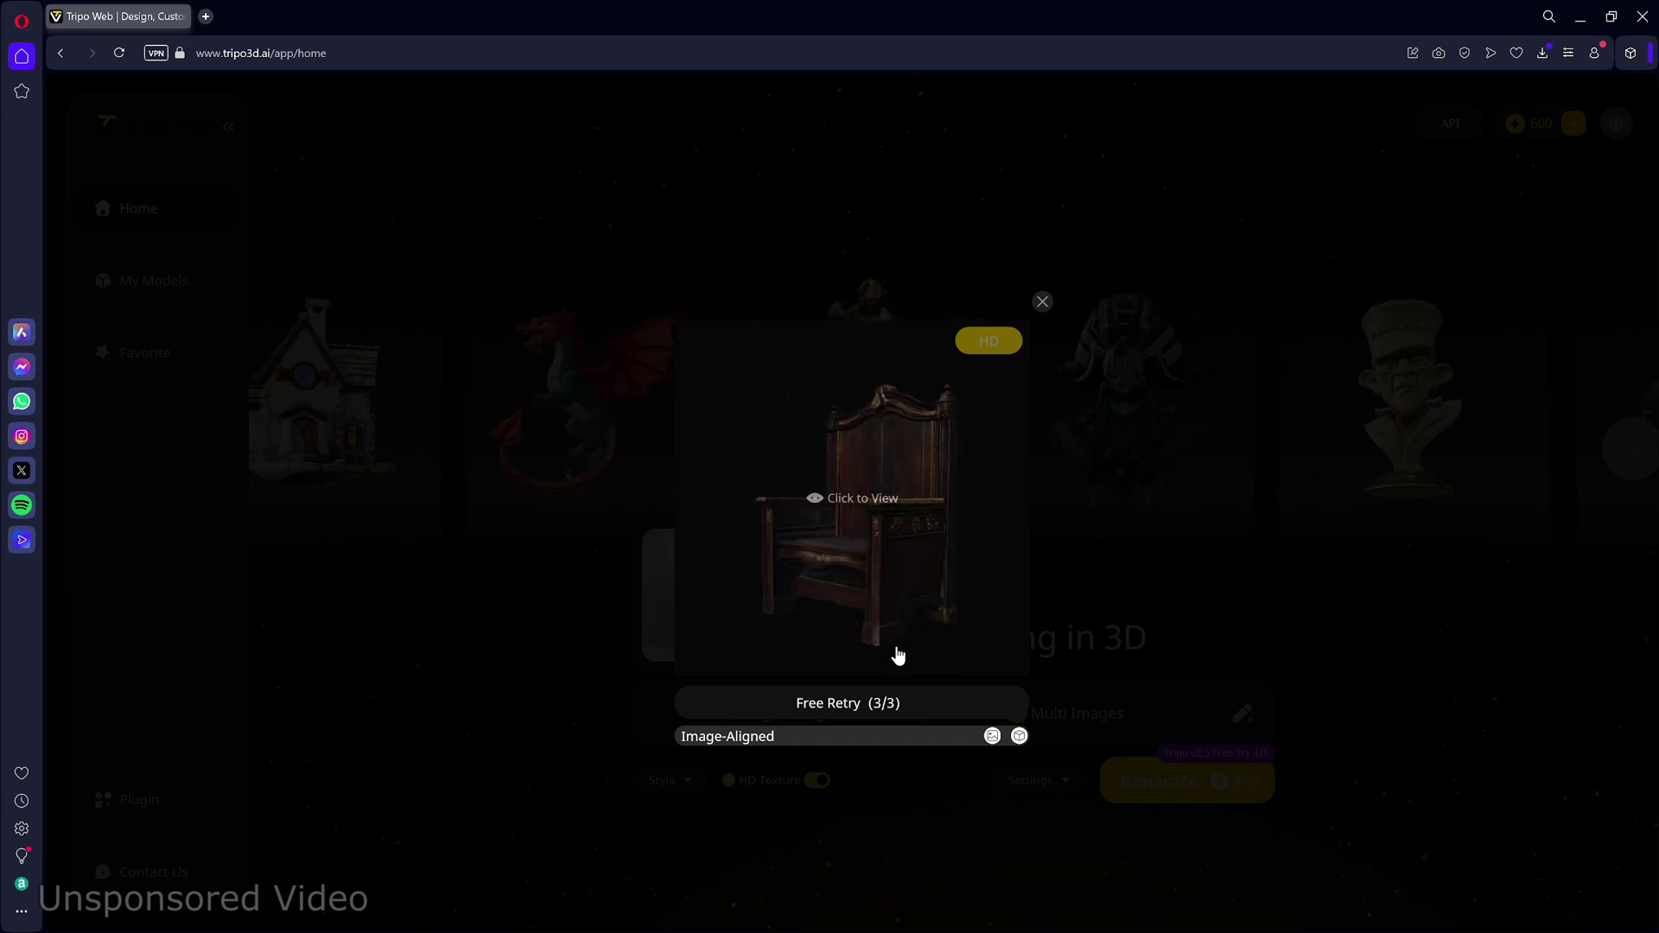
mouse_move(1019, 736)
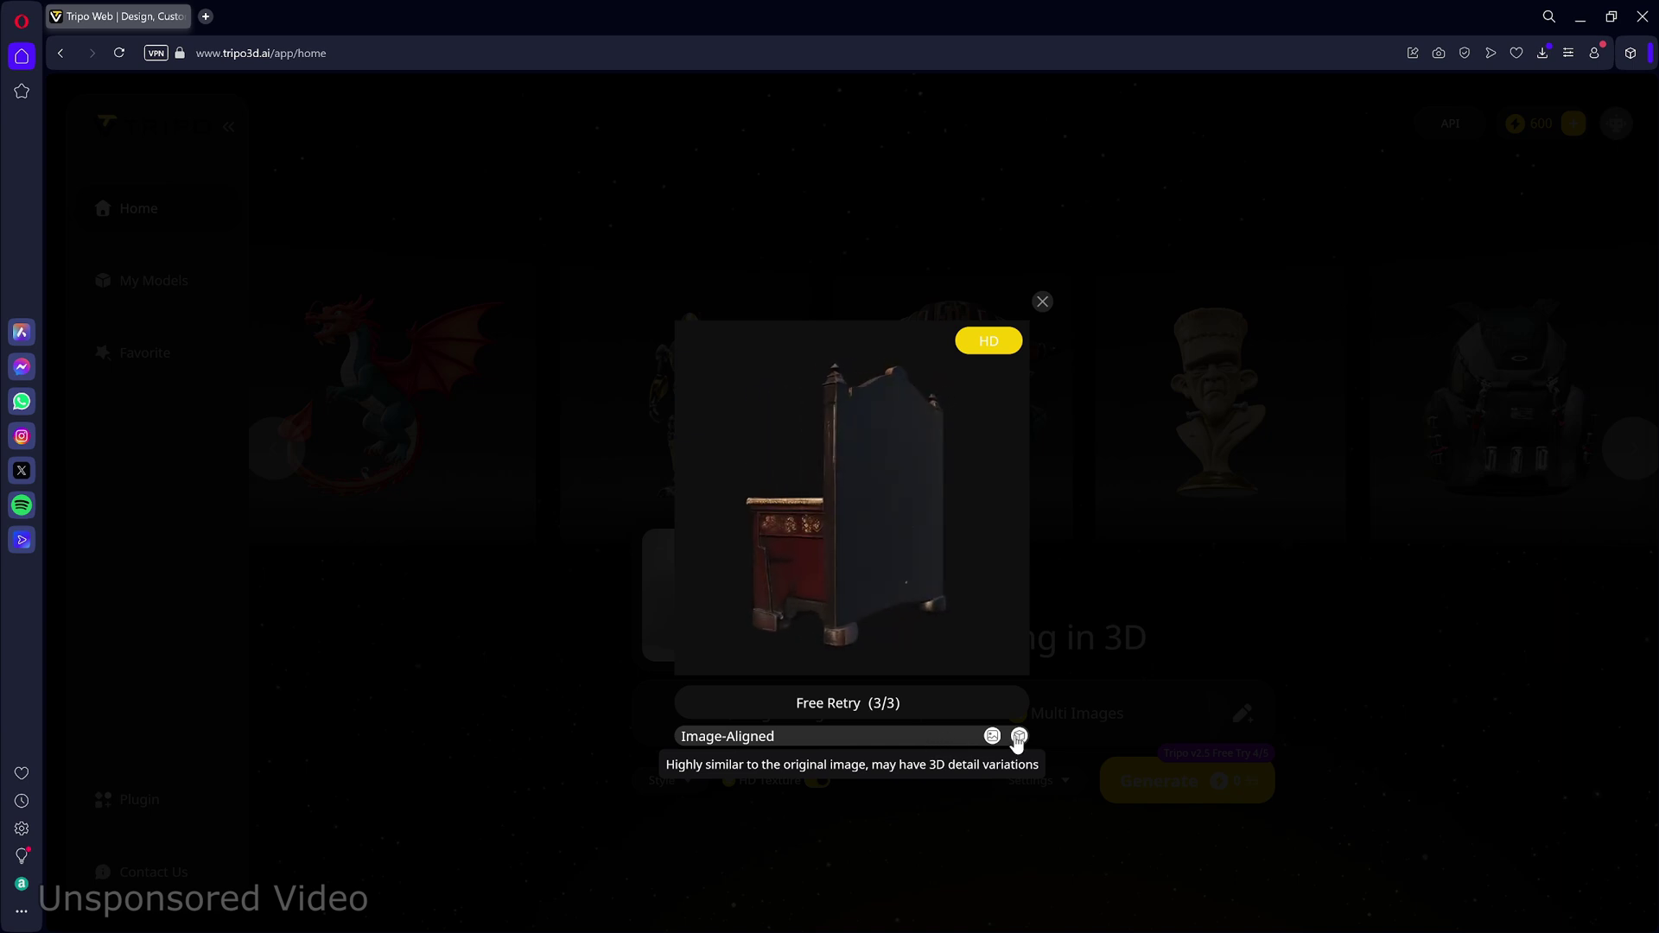
Compare Structure-Aligned and Image-Aligned versions, keep Image-Aligned and view its model page.
left_click(992, 736)
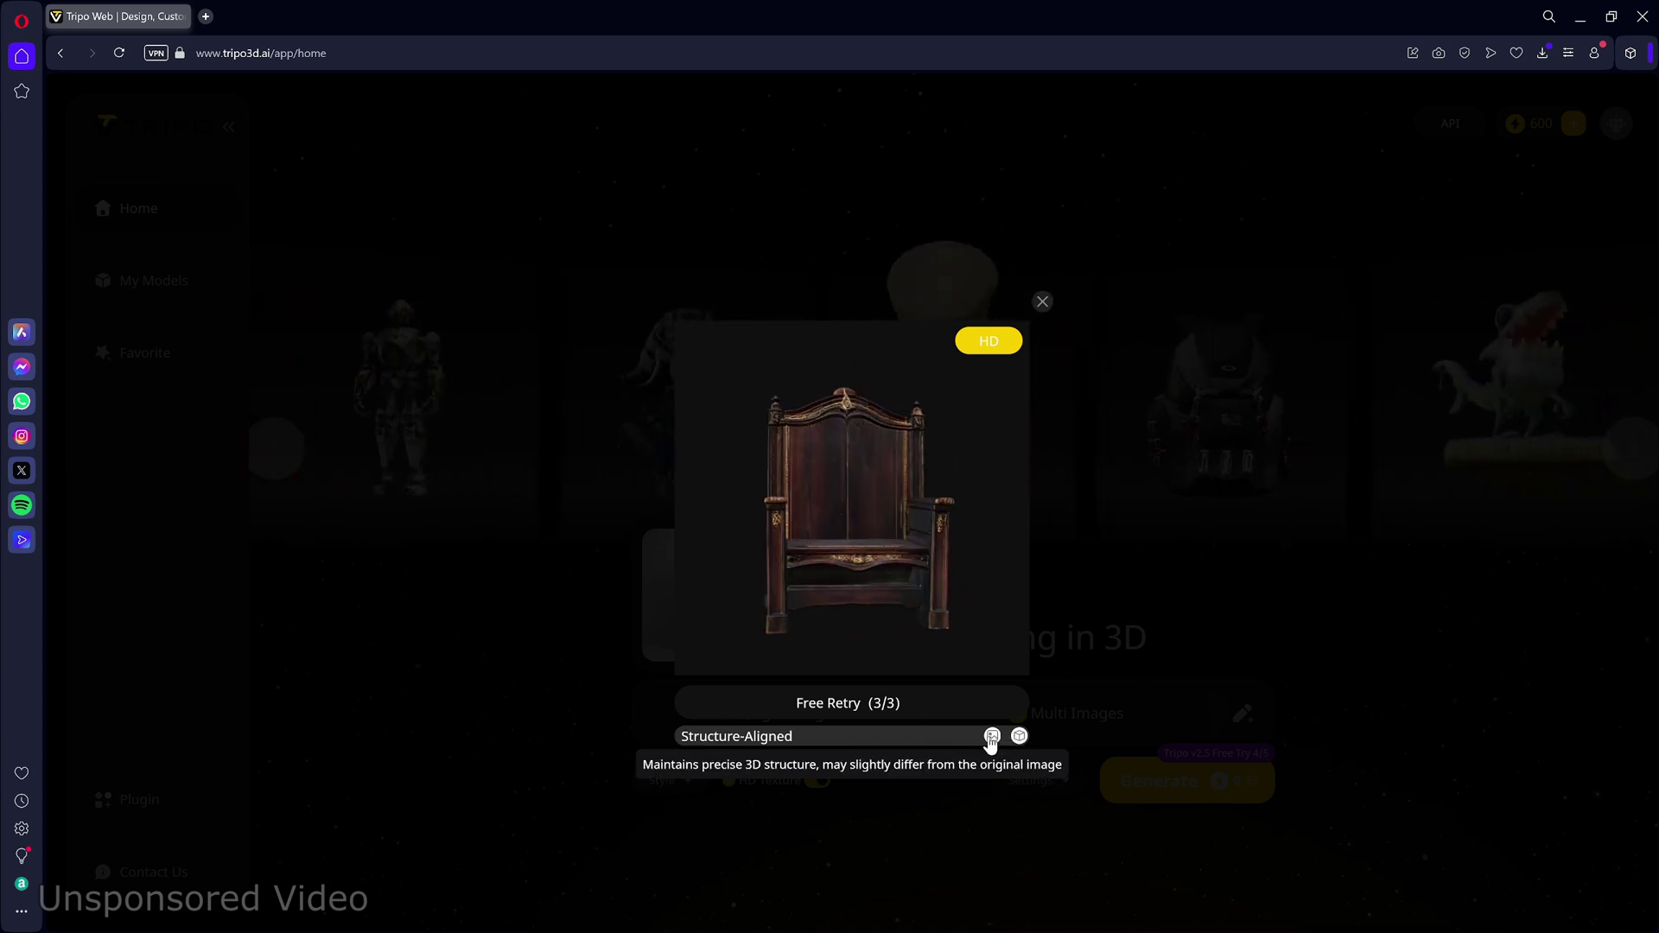
left_click(991, 736)
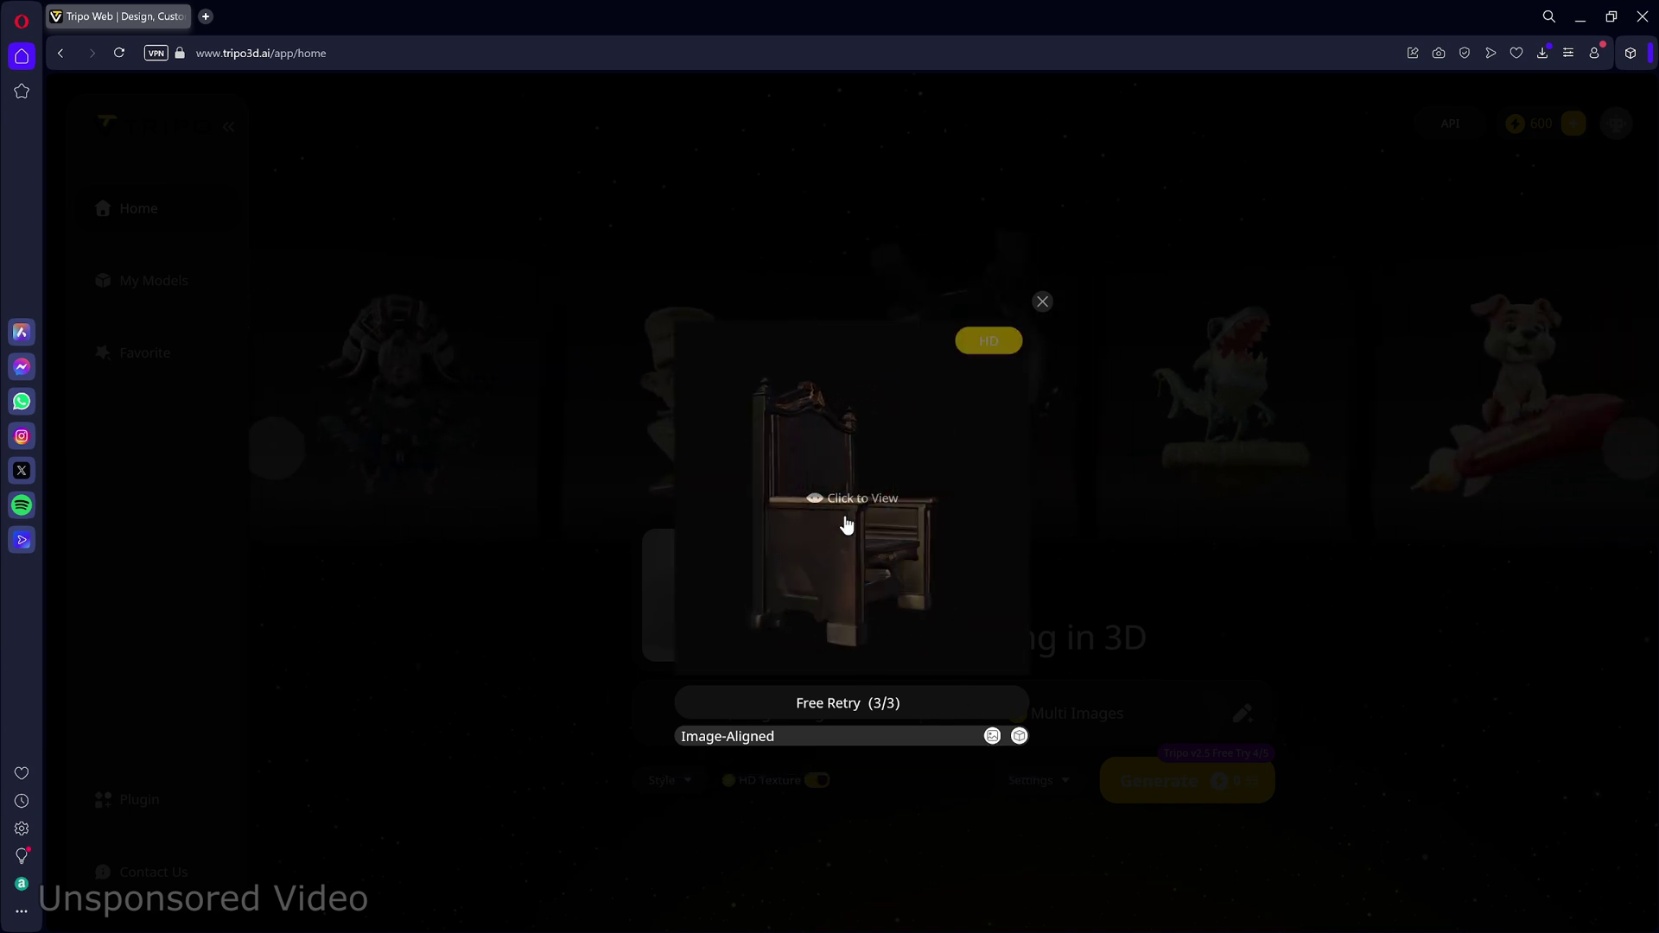
left_click(844, 525)
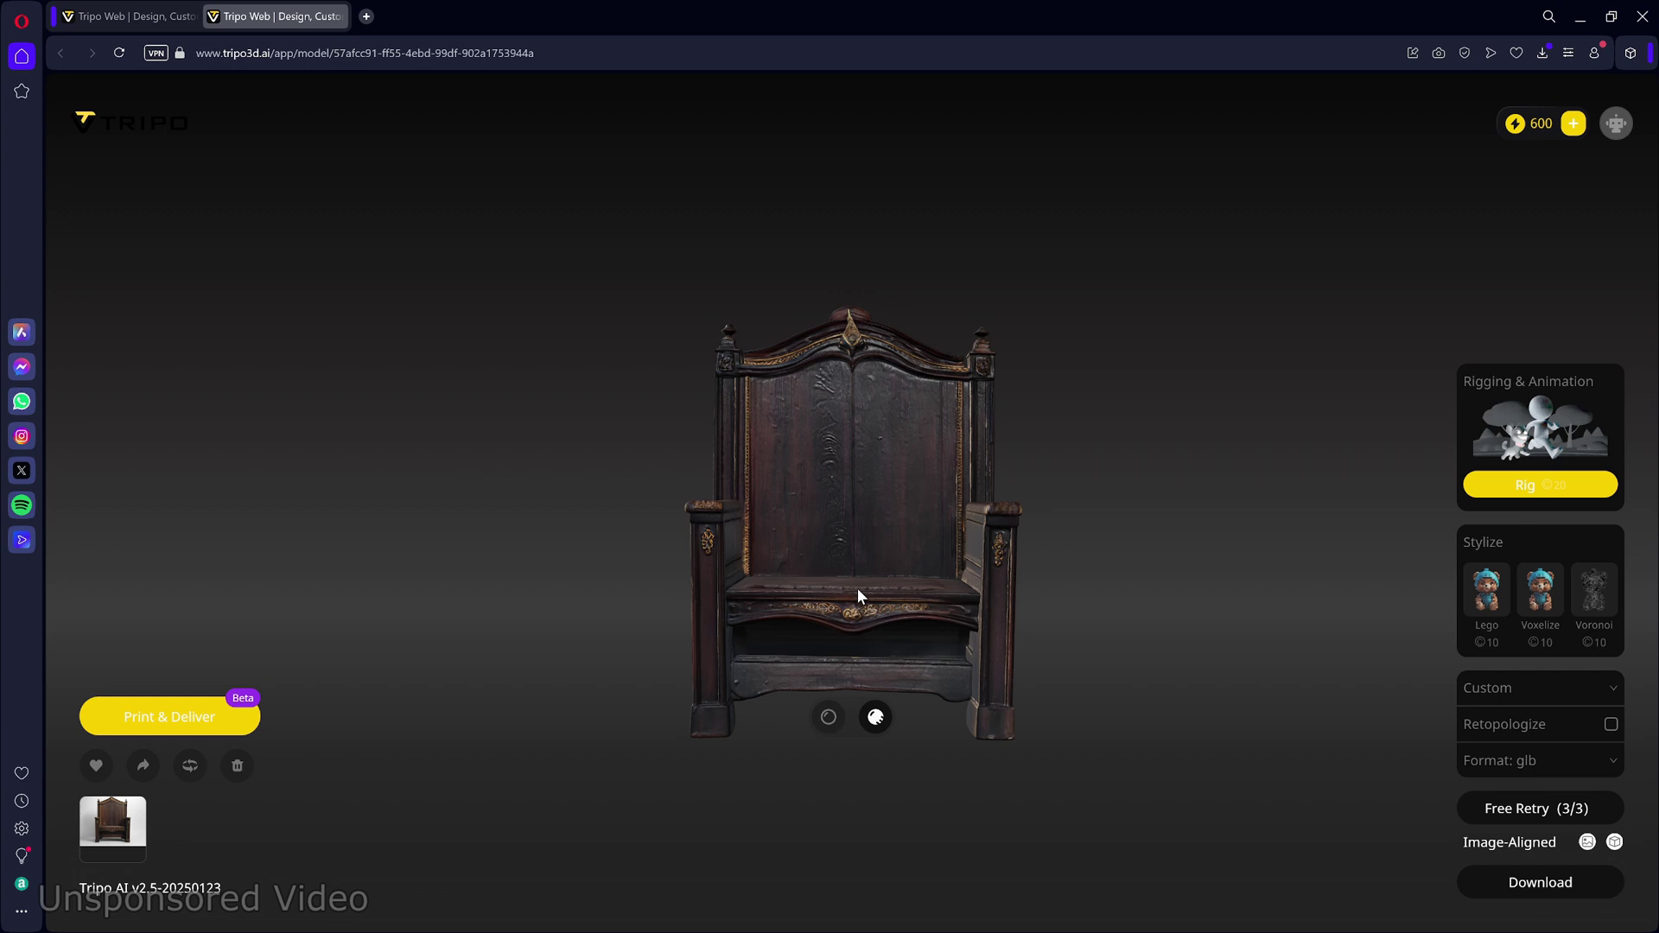
Target the export to Unreal Engine with Retopologize enabled, ready to choose the format.
left_click_drag(858, 588, 994, 632)
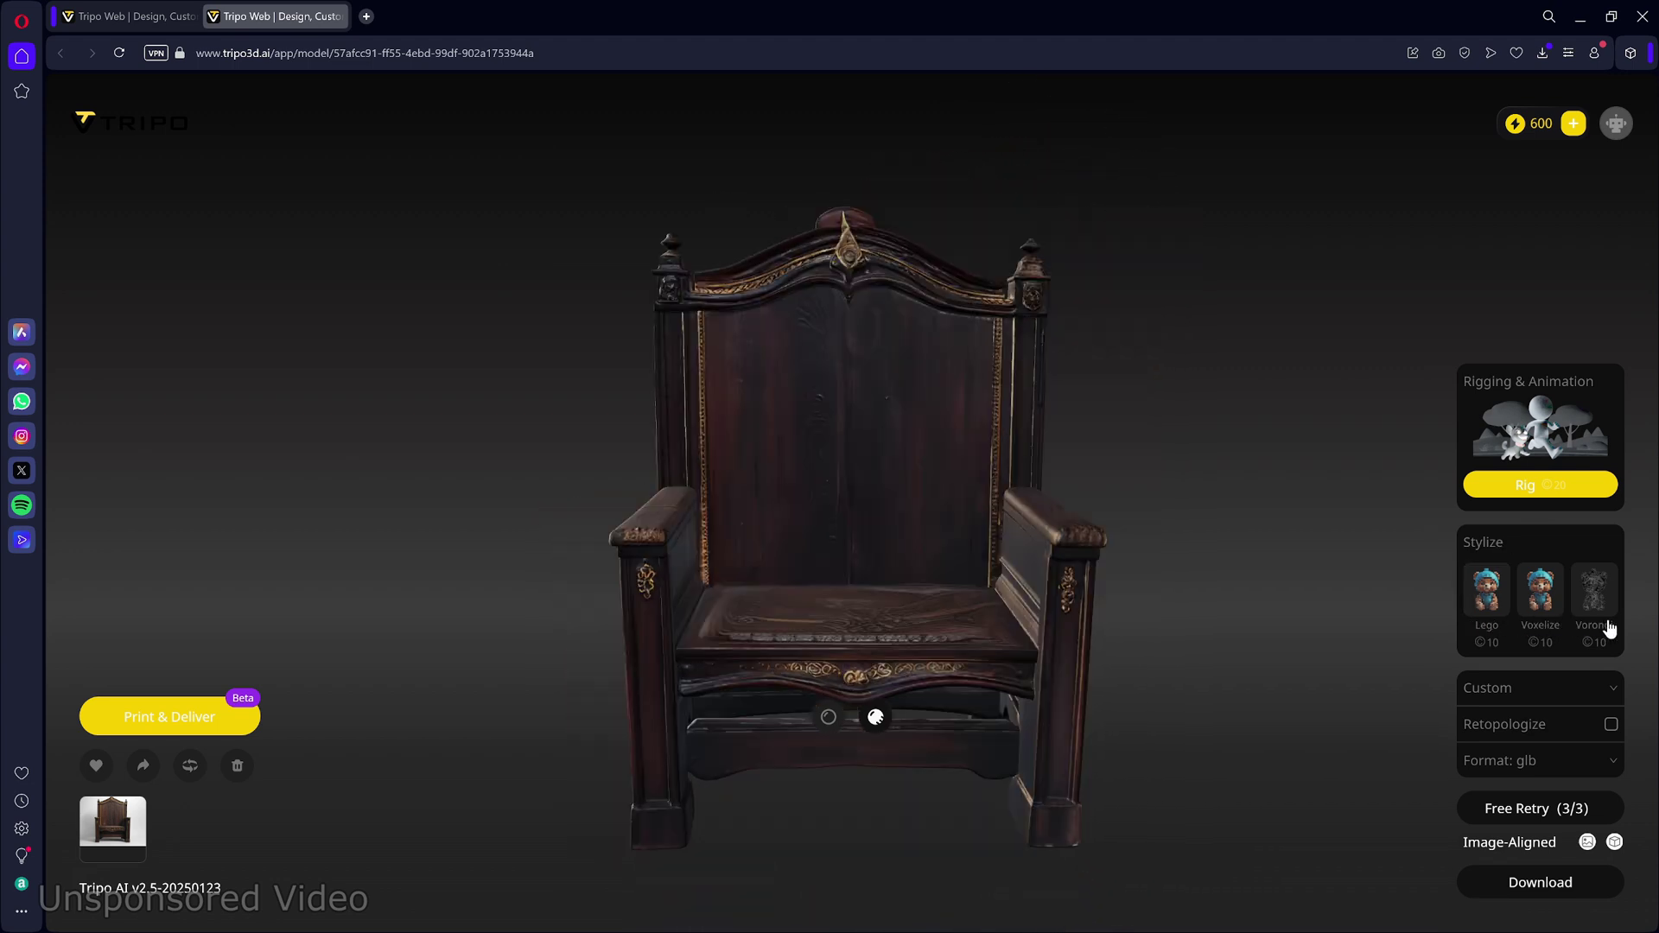
left_click(1567, 701)
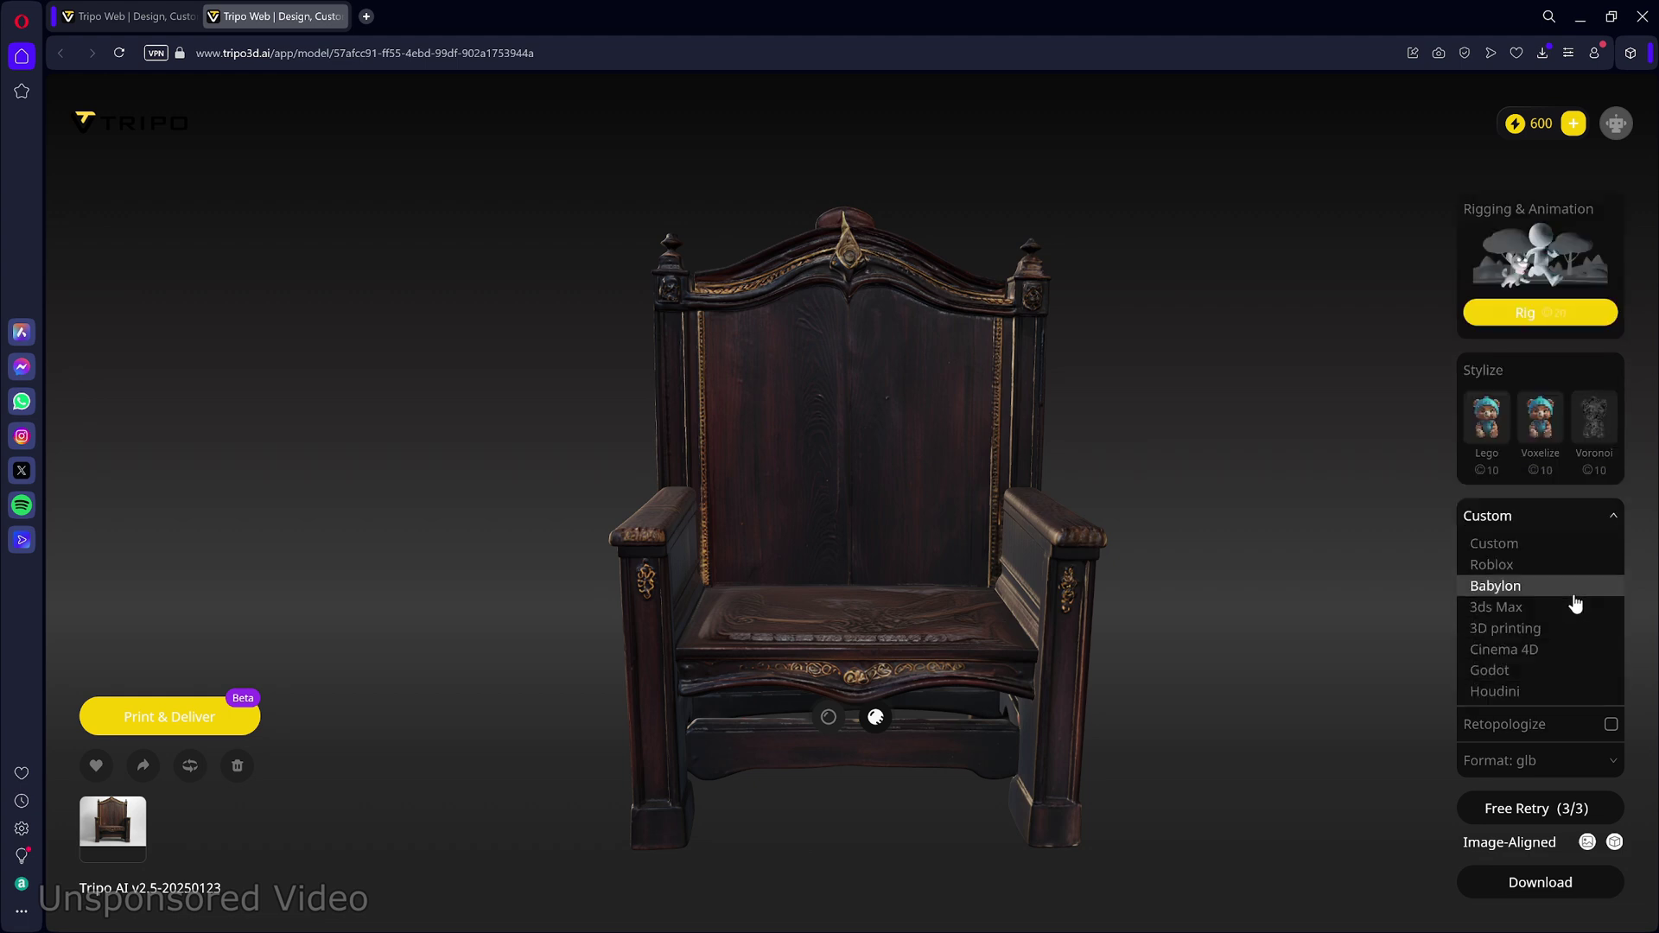
scroll(1575, 604, "down", 3)
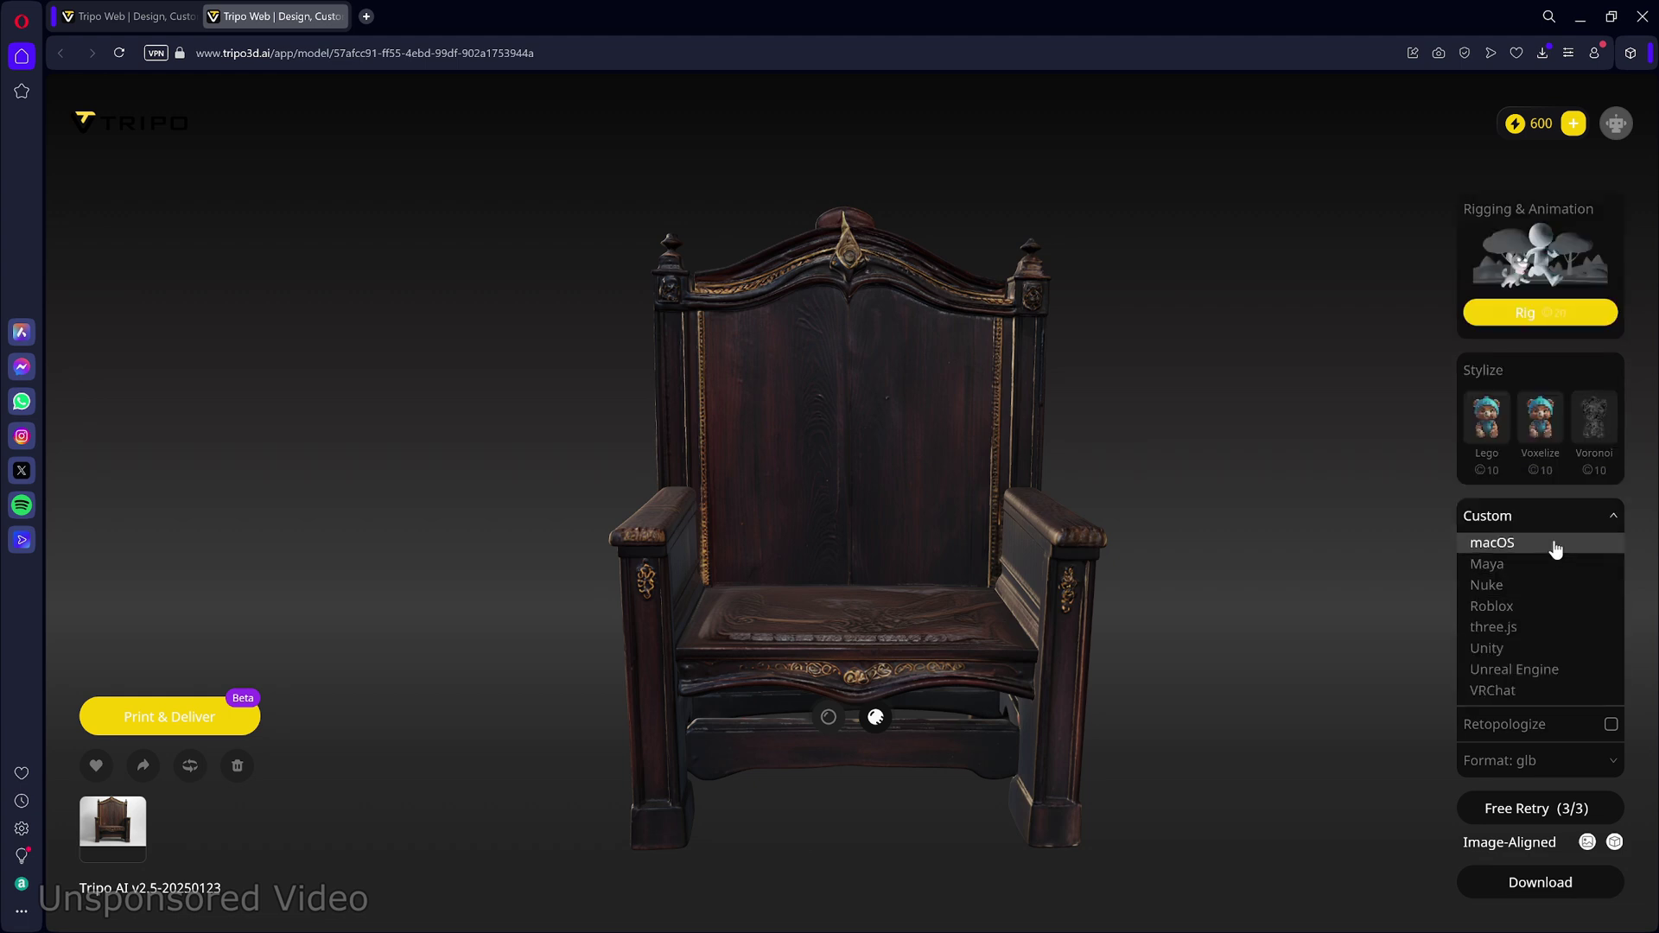
left_click(1565, 671)
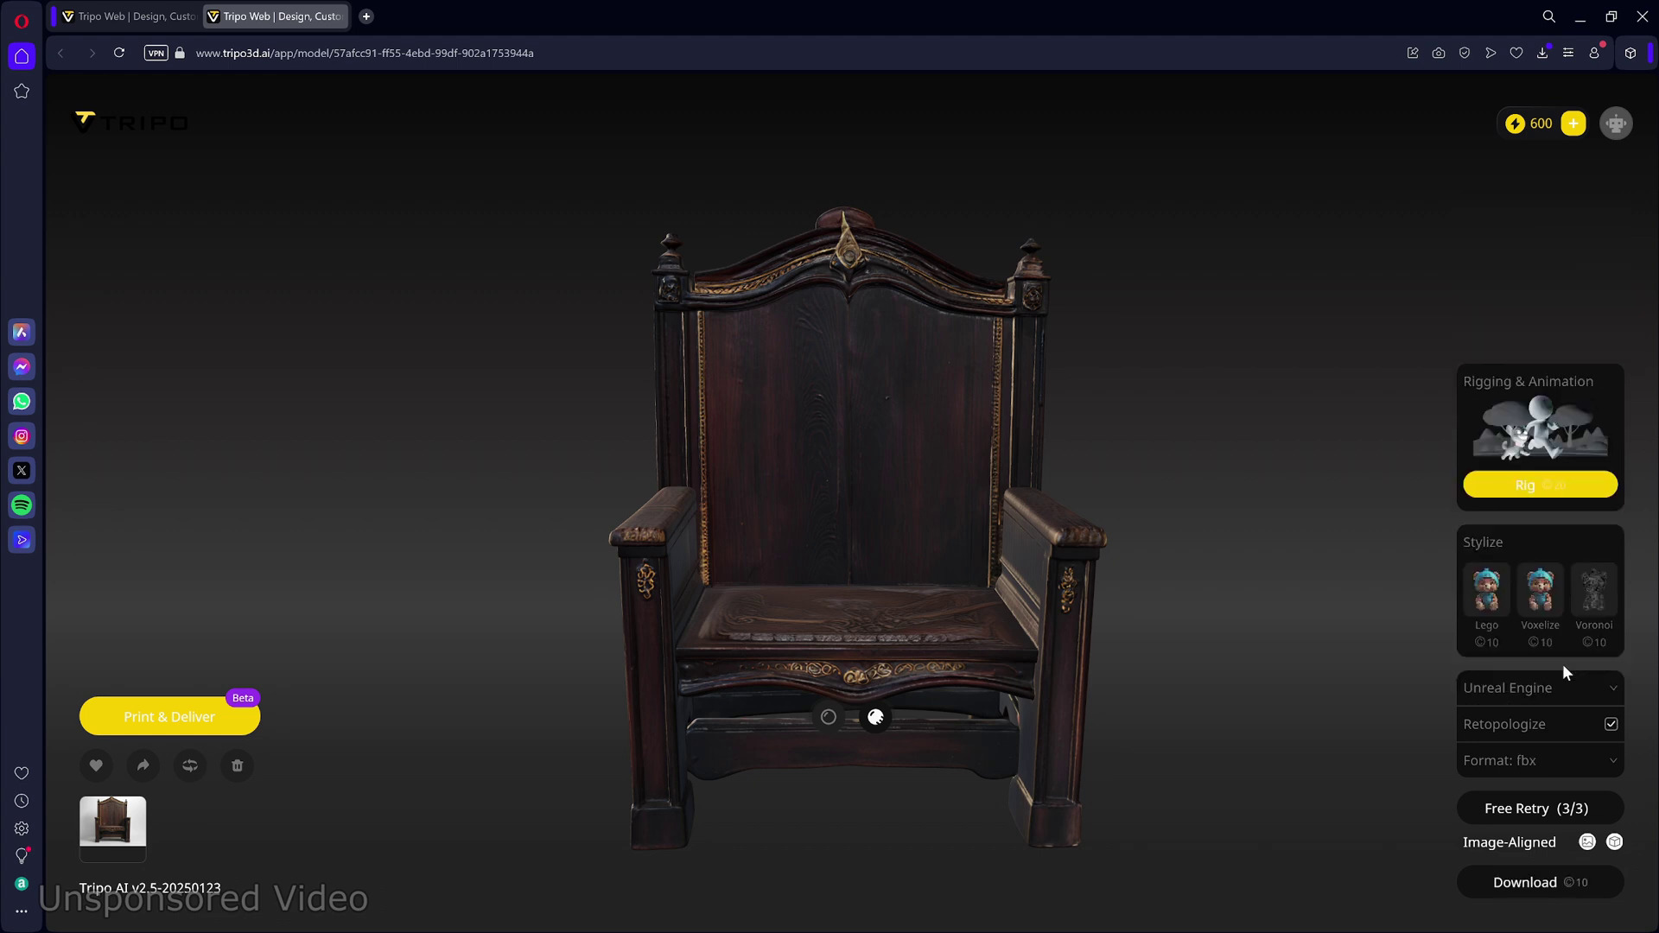
left_click(1543, 730)
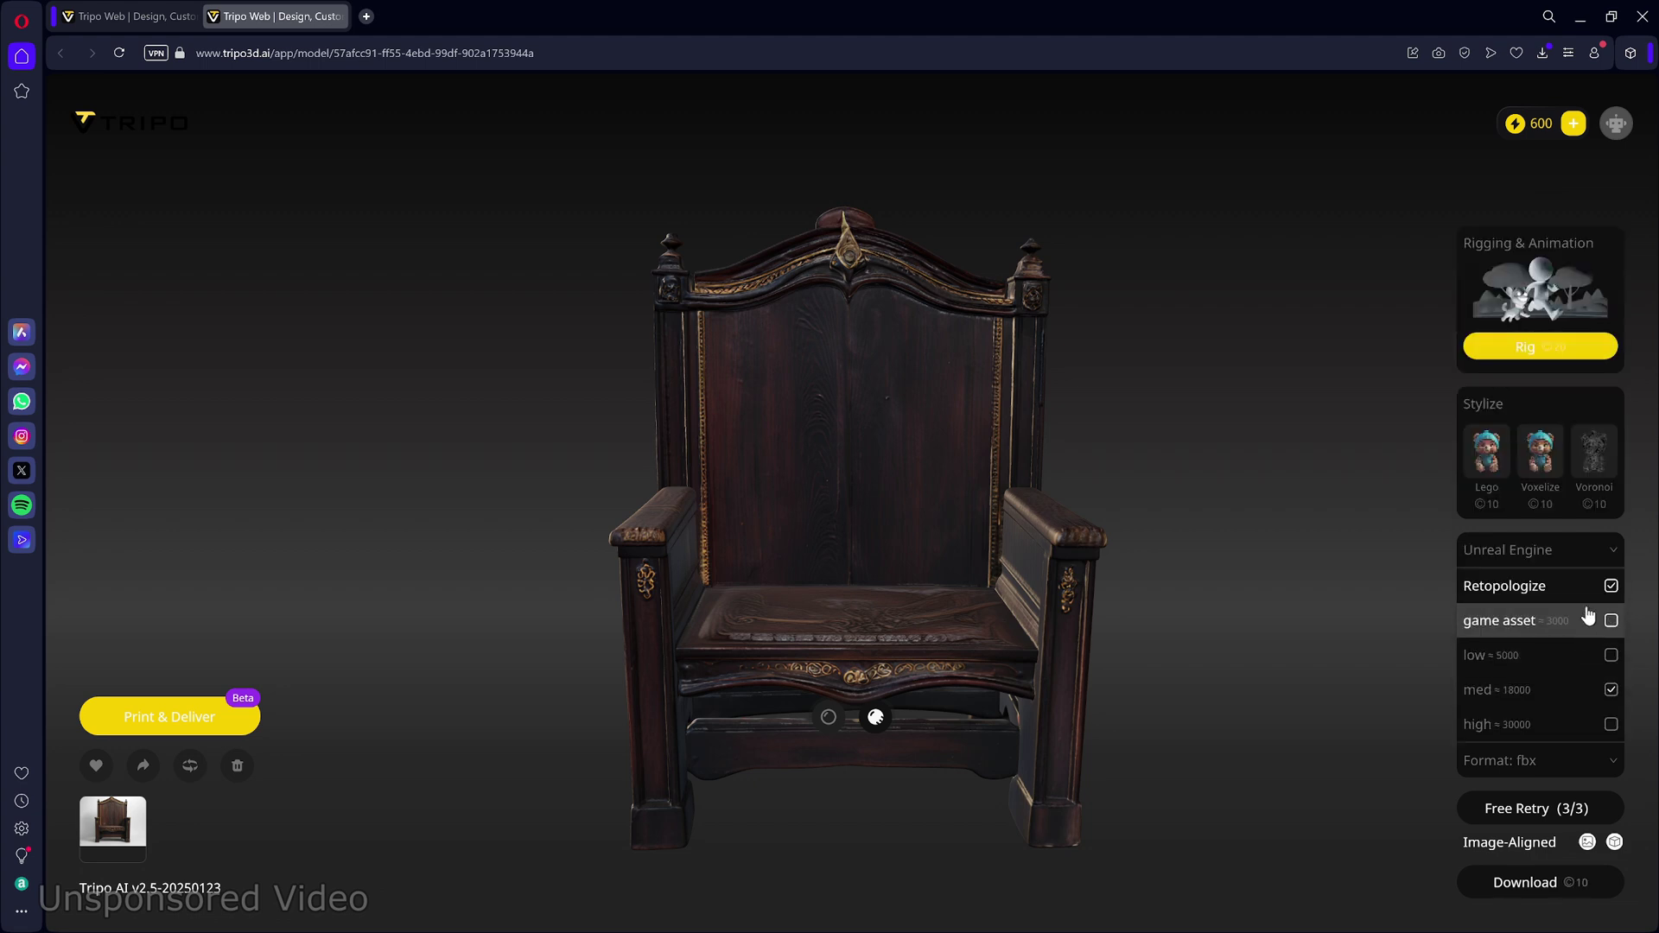
left_click(1563, 761)
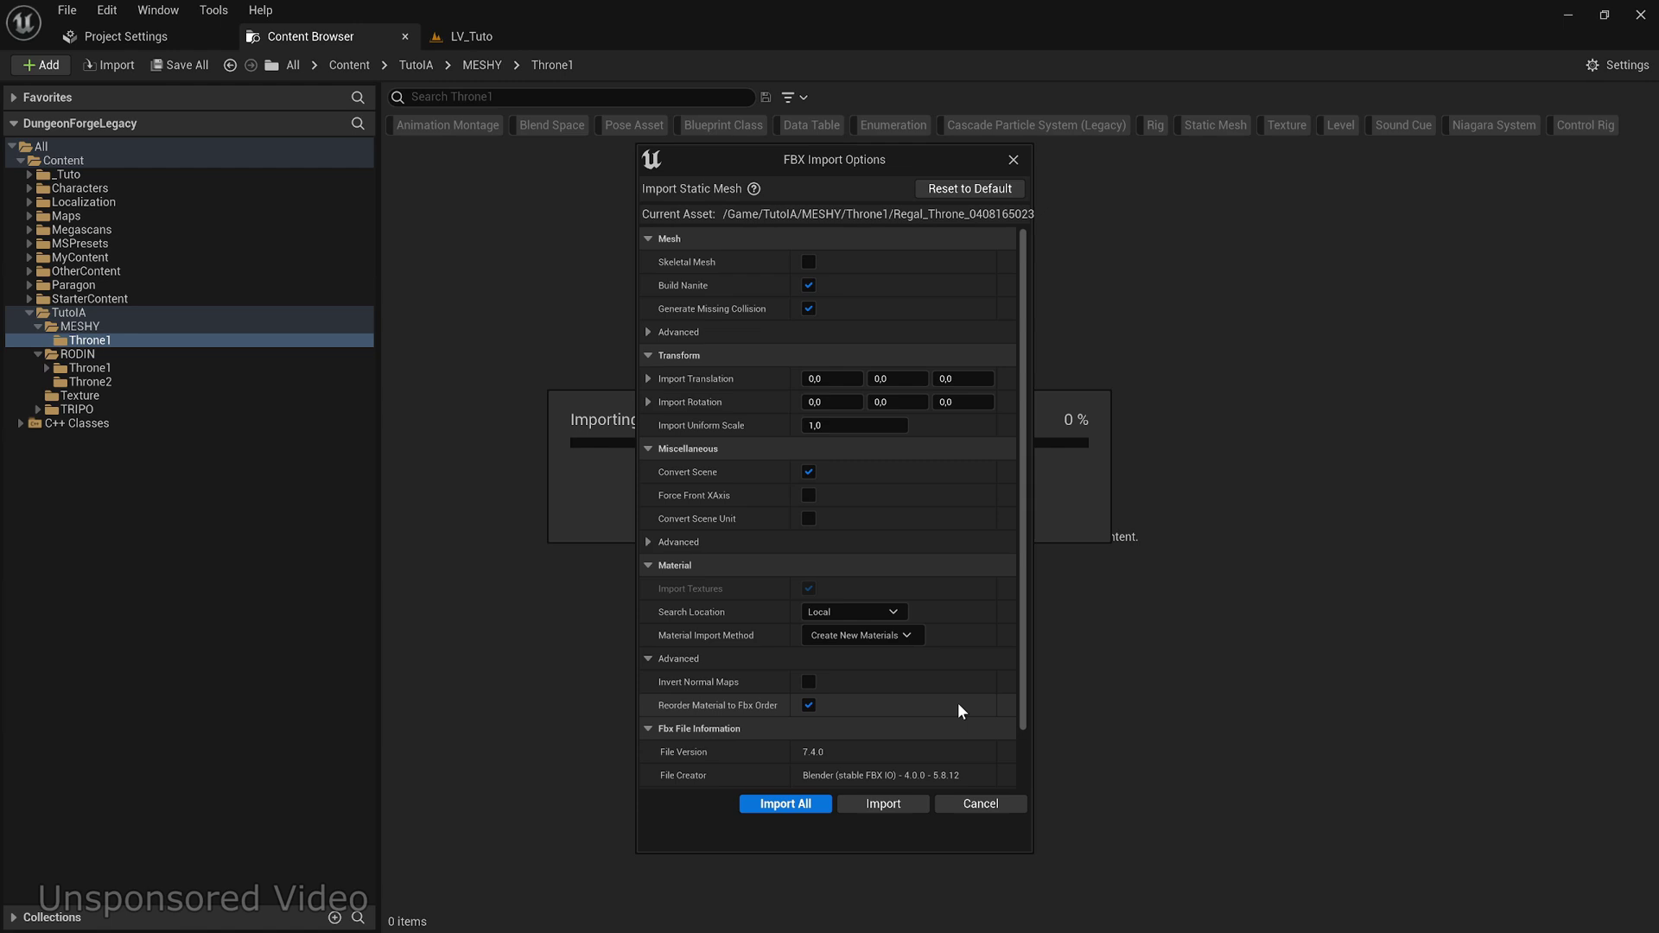
Import All the Regal Throne FBX assets and dismiss the Message Log.
left_click(787, 803)
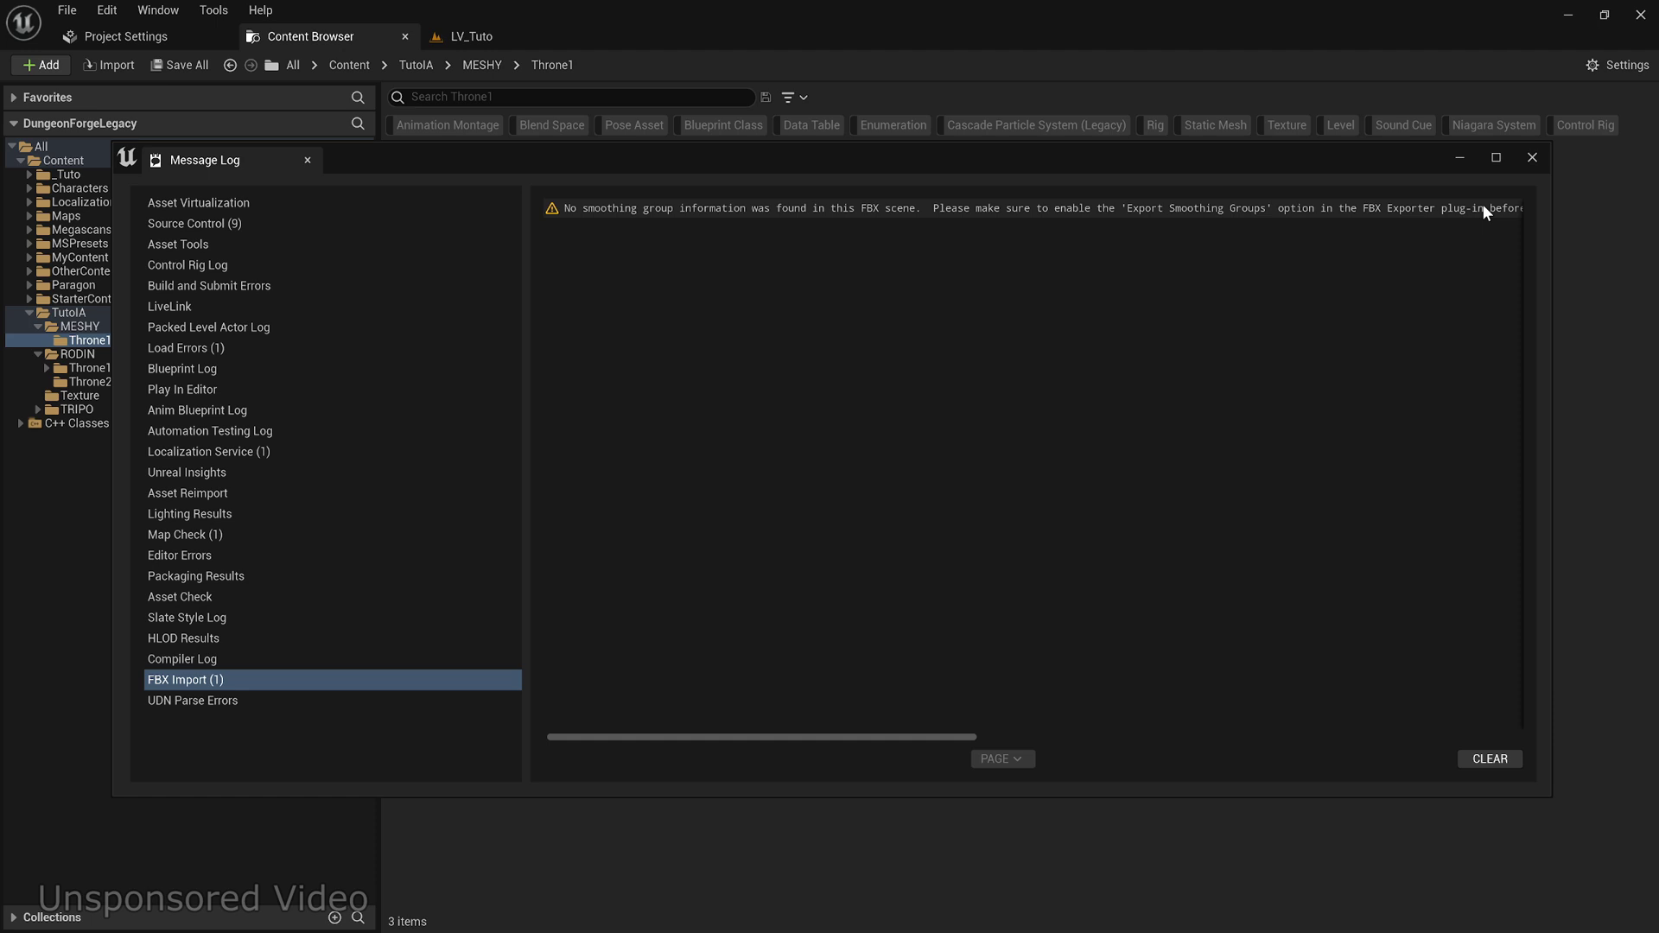
left_click(1532, 158)
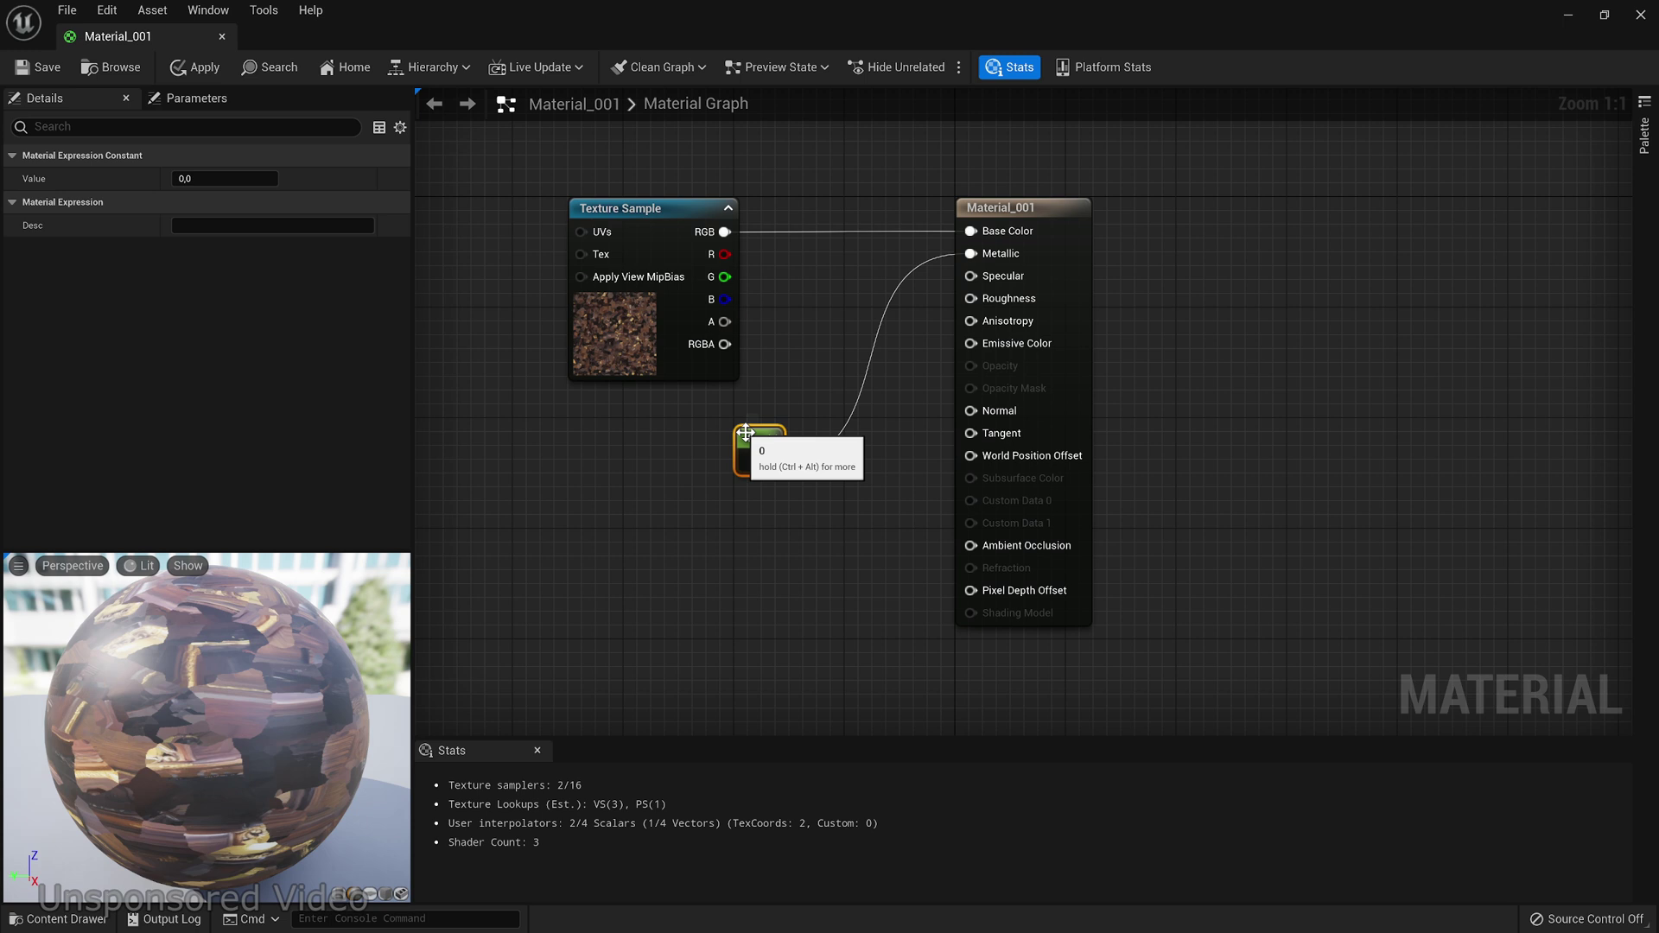
Wire a Constant node into Roughness and set its value to 0.3.
left_click_drag(971, 298, 732, 494)
type("constant")
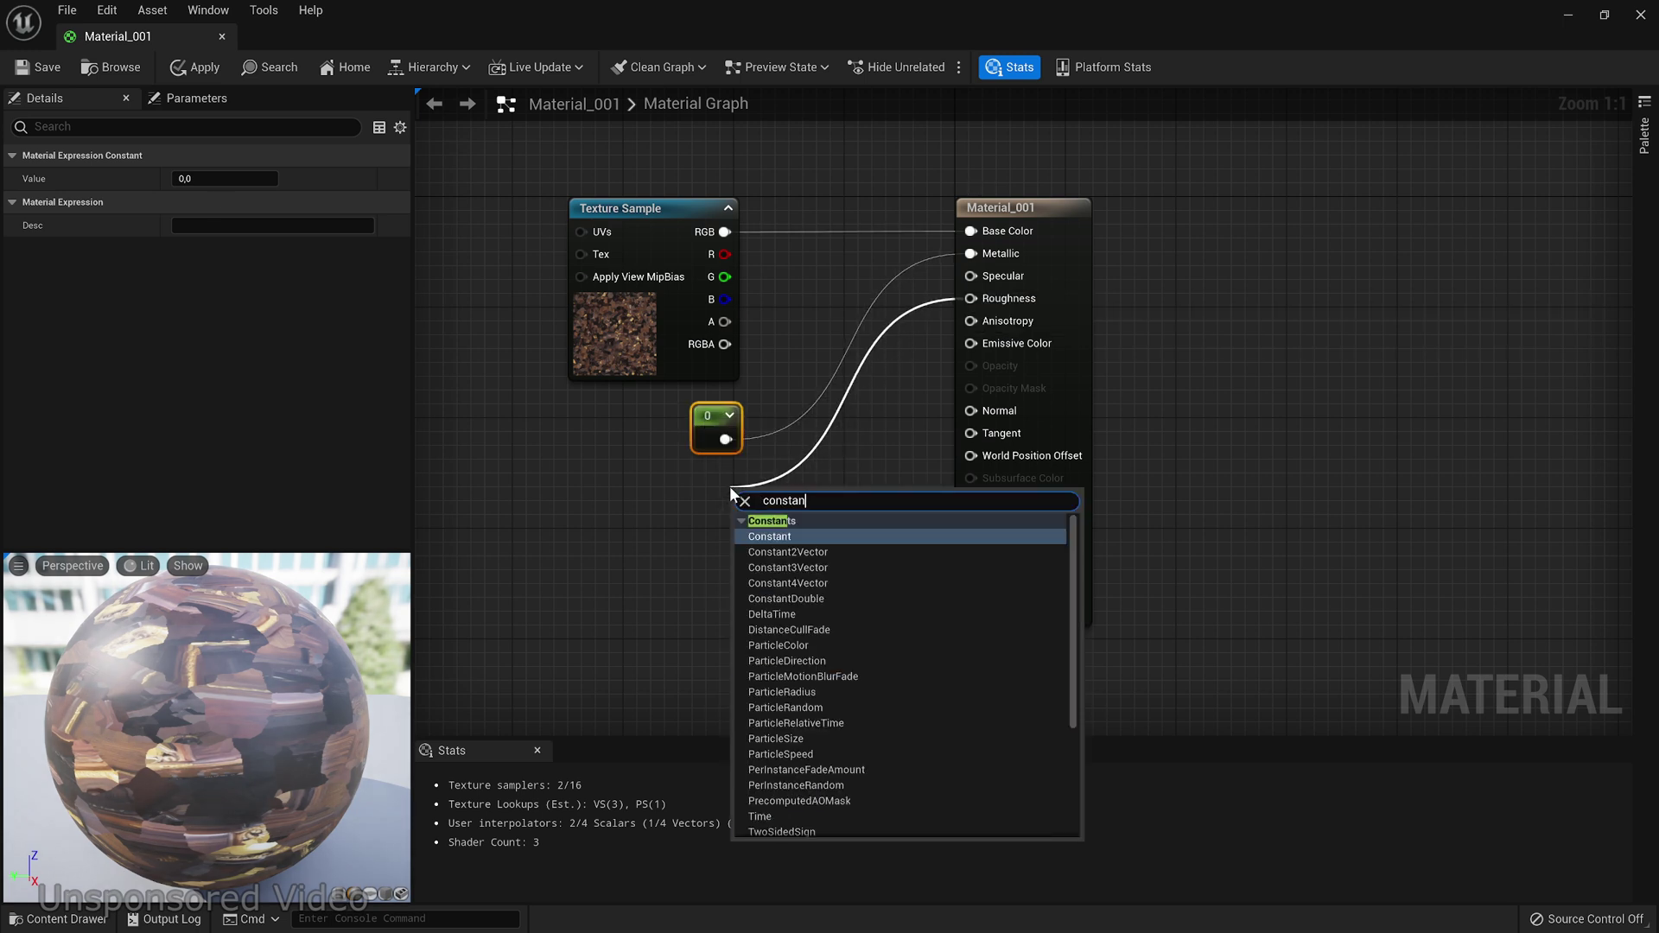
key("Return")
left_click(208, 178)
type("0.3")
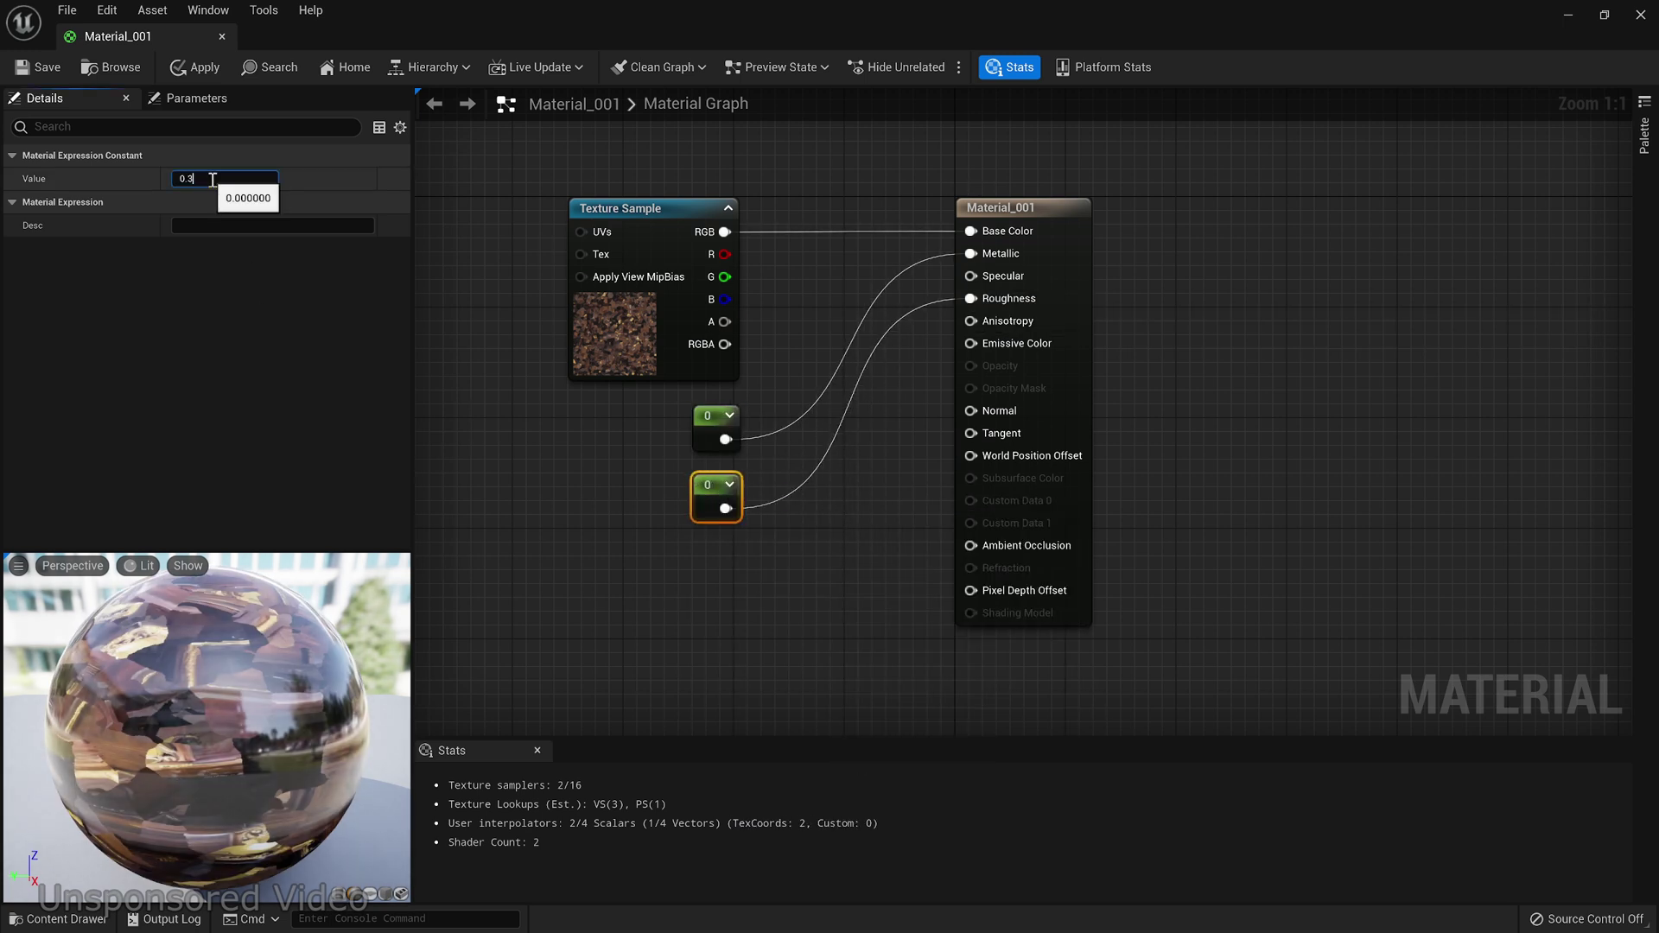
key("Return")
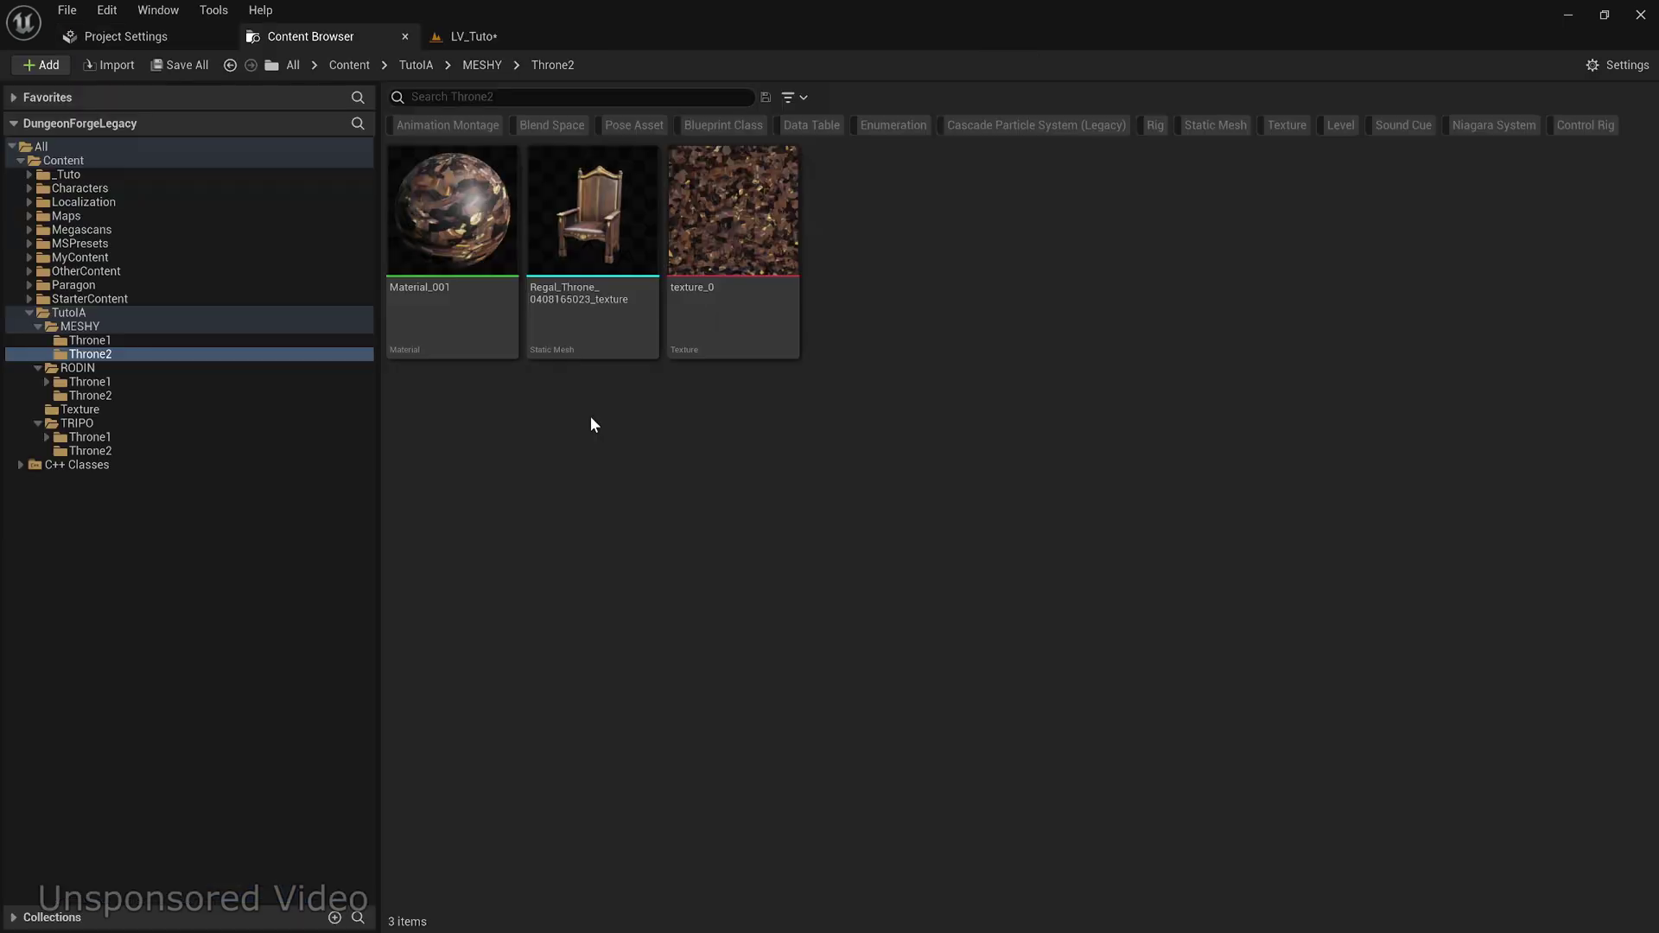
Drop the Meshy throne into the level, rotate it 90 degrees on Z and nudge it over the MESHY label.
left_click_drag(590, 332, 494, 450)
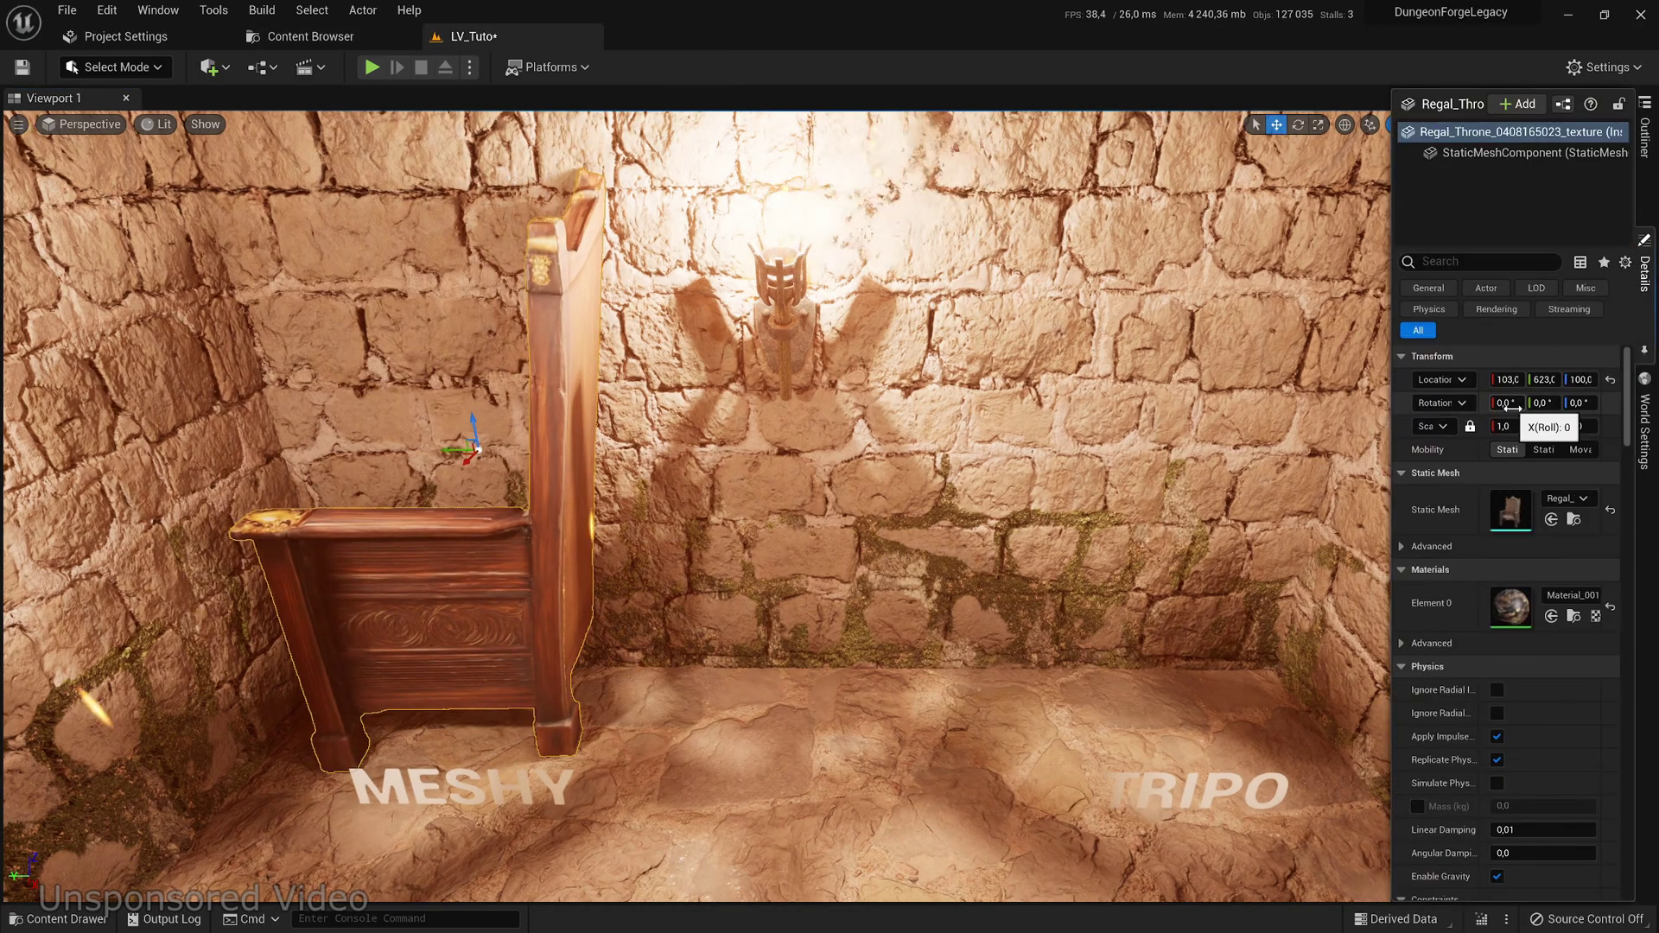
left_click(1578, 402)
type("90")
key("Return")
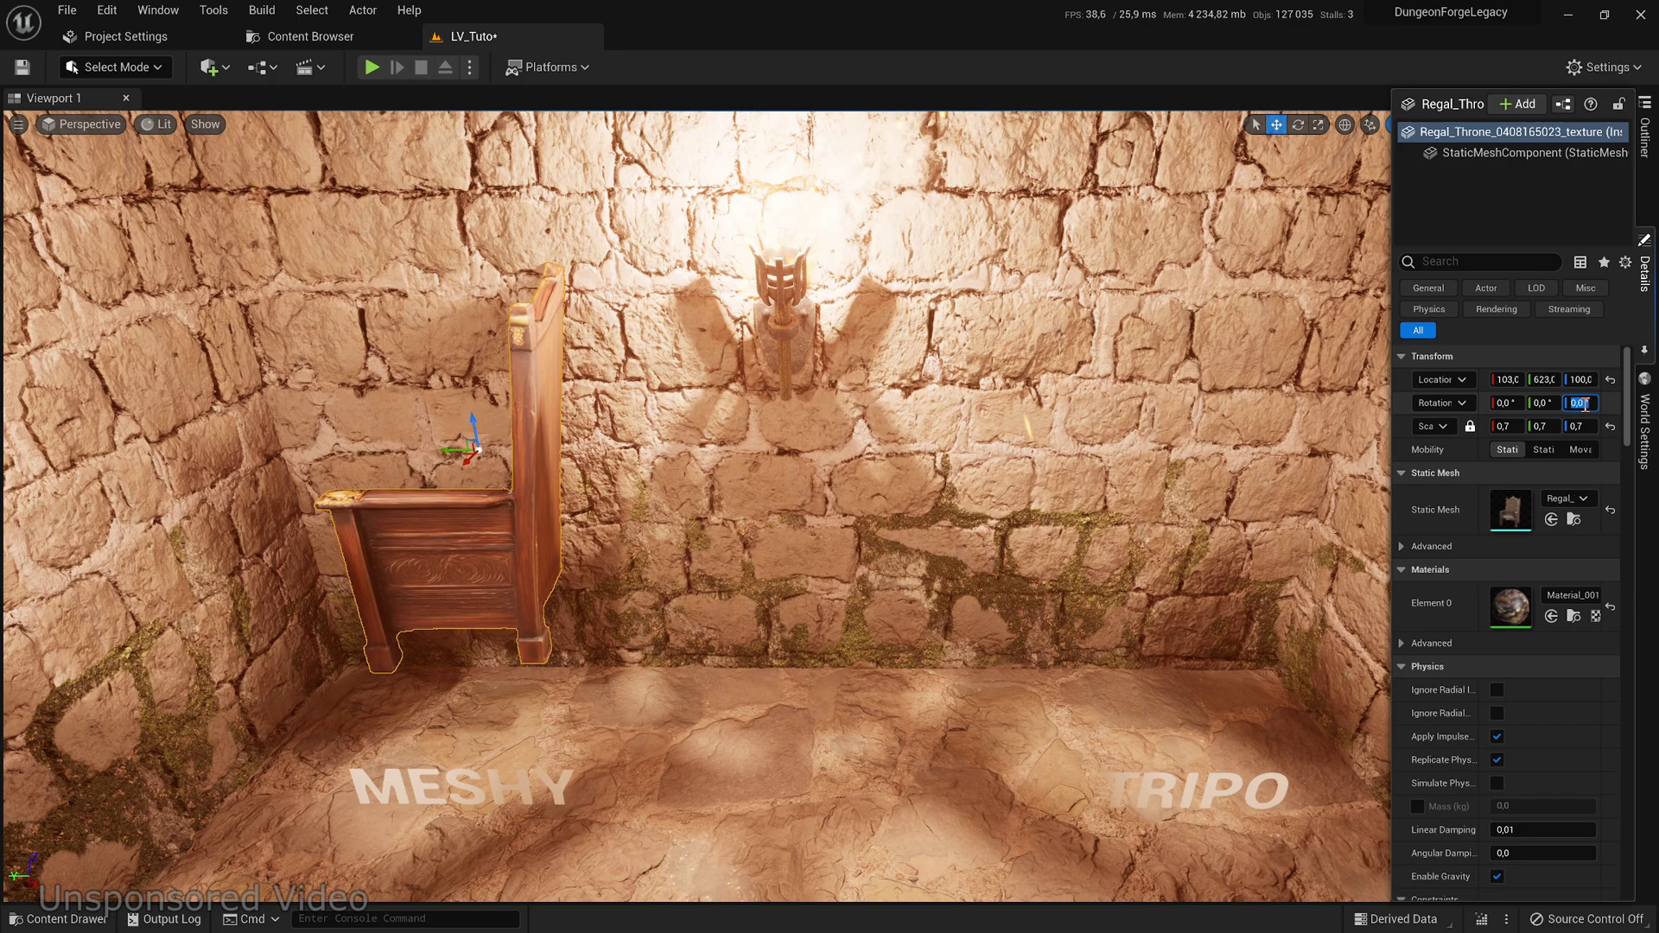
key("Return")
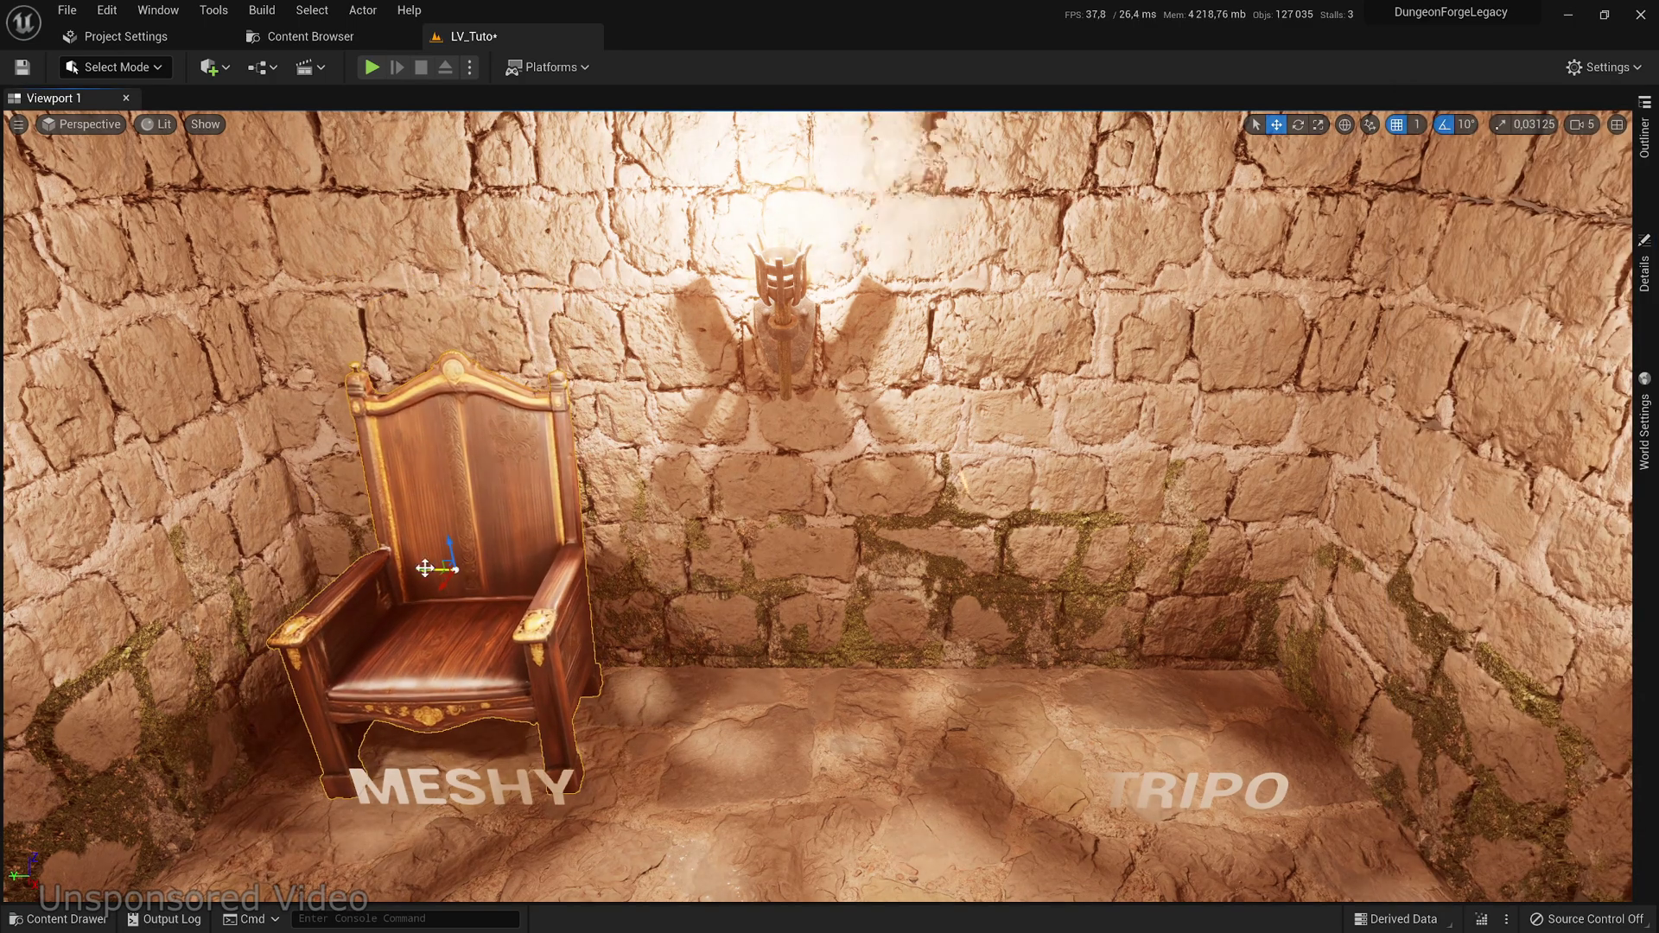
left_click_drag(465, 581, 470, 580)
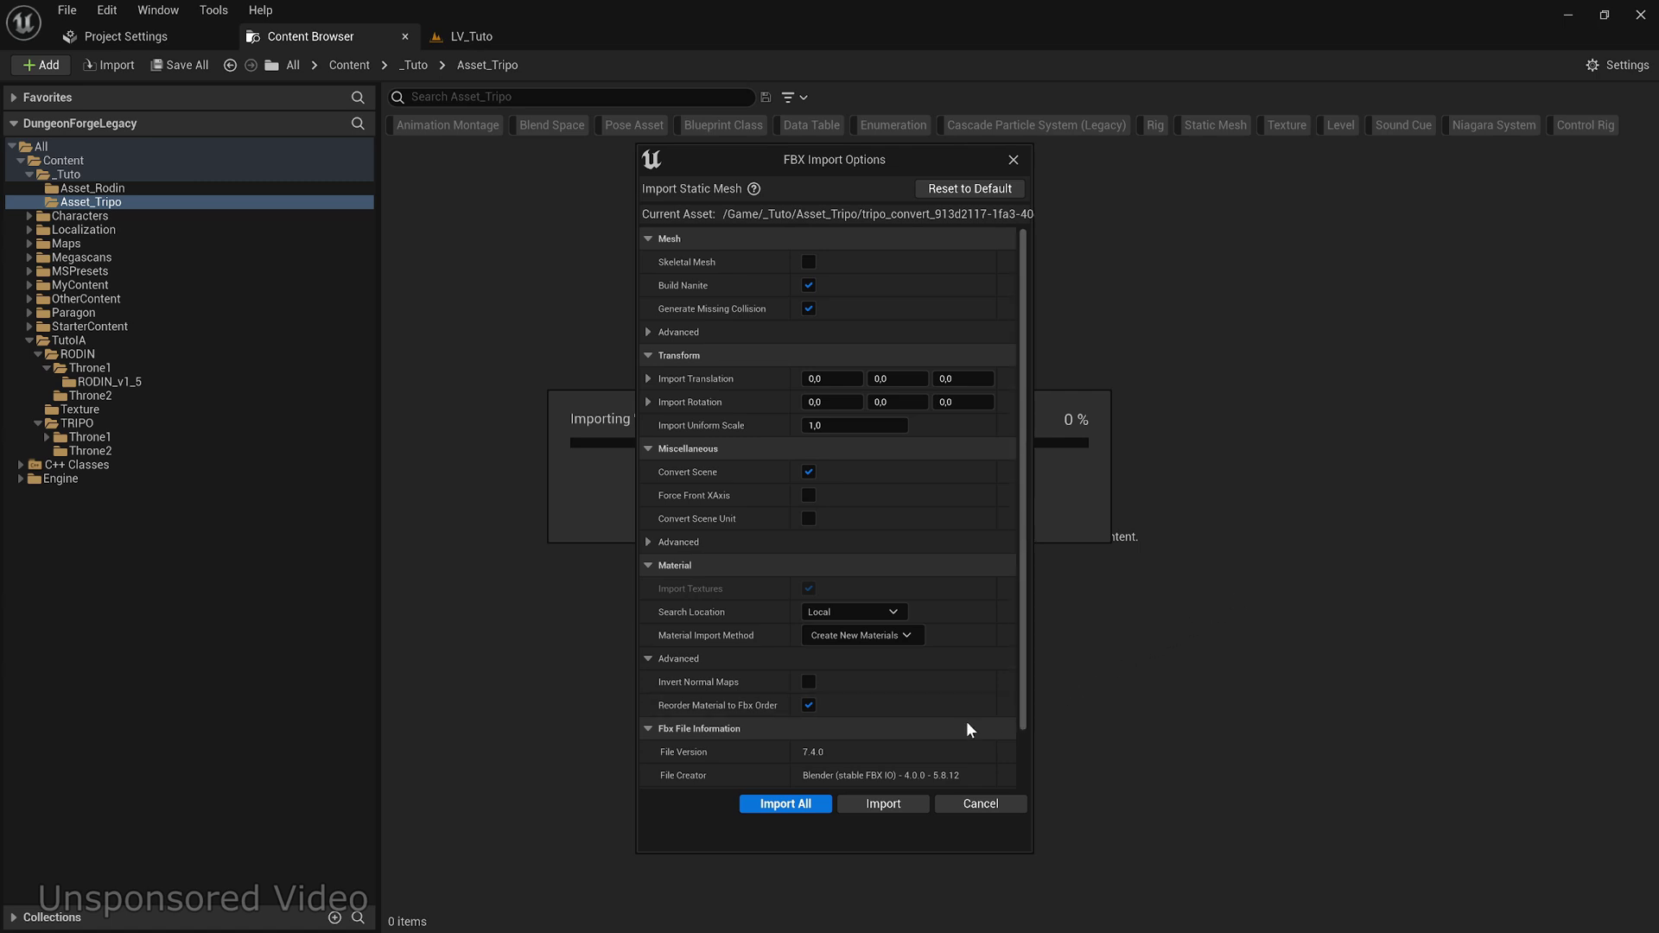
Import All for the Tripo FBX, dismiss the Message Log and bring up the tripo_mat_913d2117 material.
left_click(794, 813)
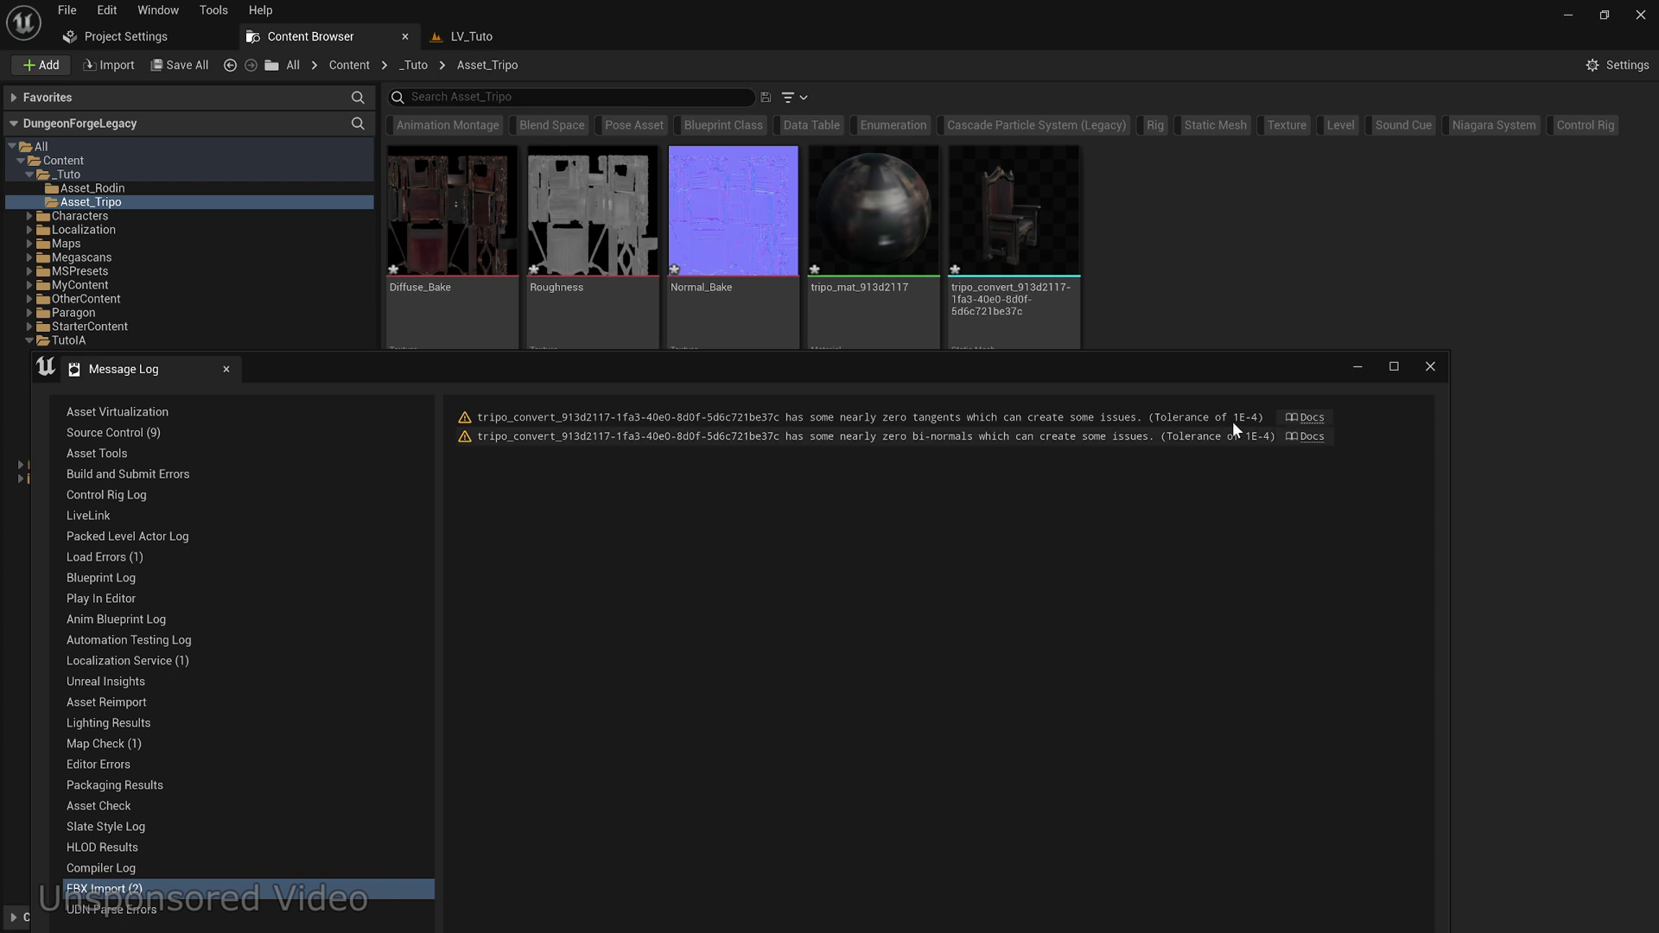
left_click(1427, 369)
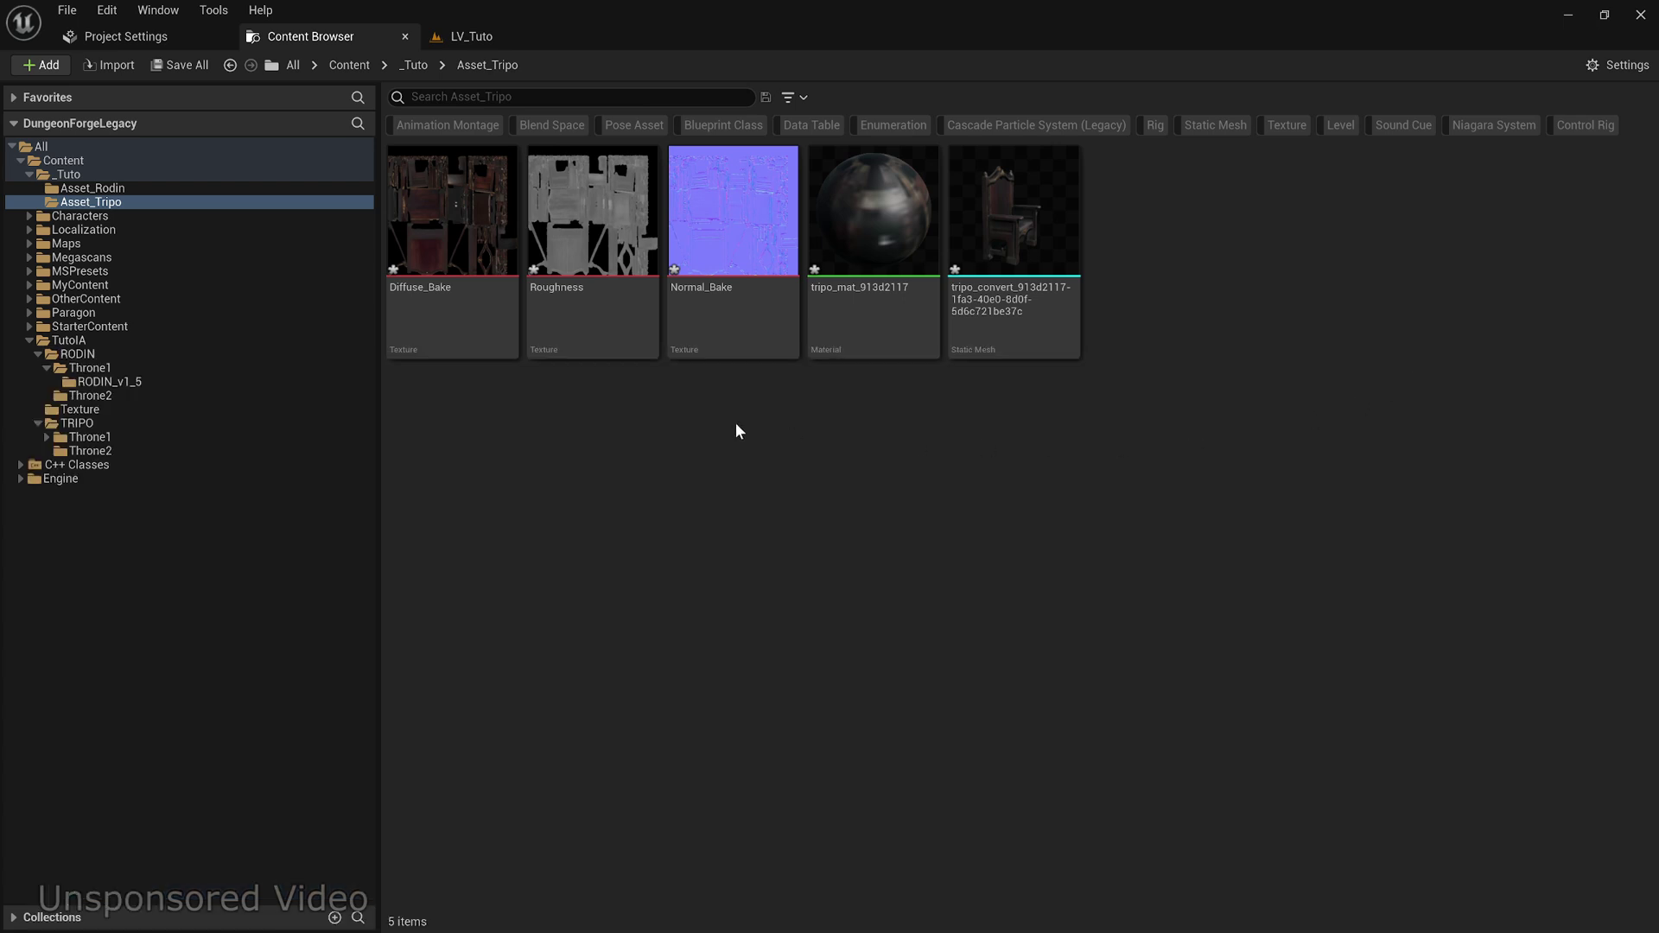
double_click(889, 340)
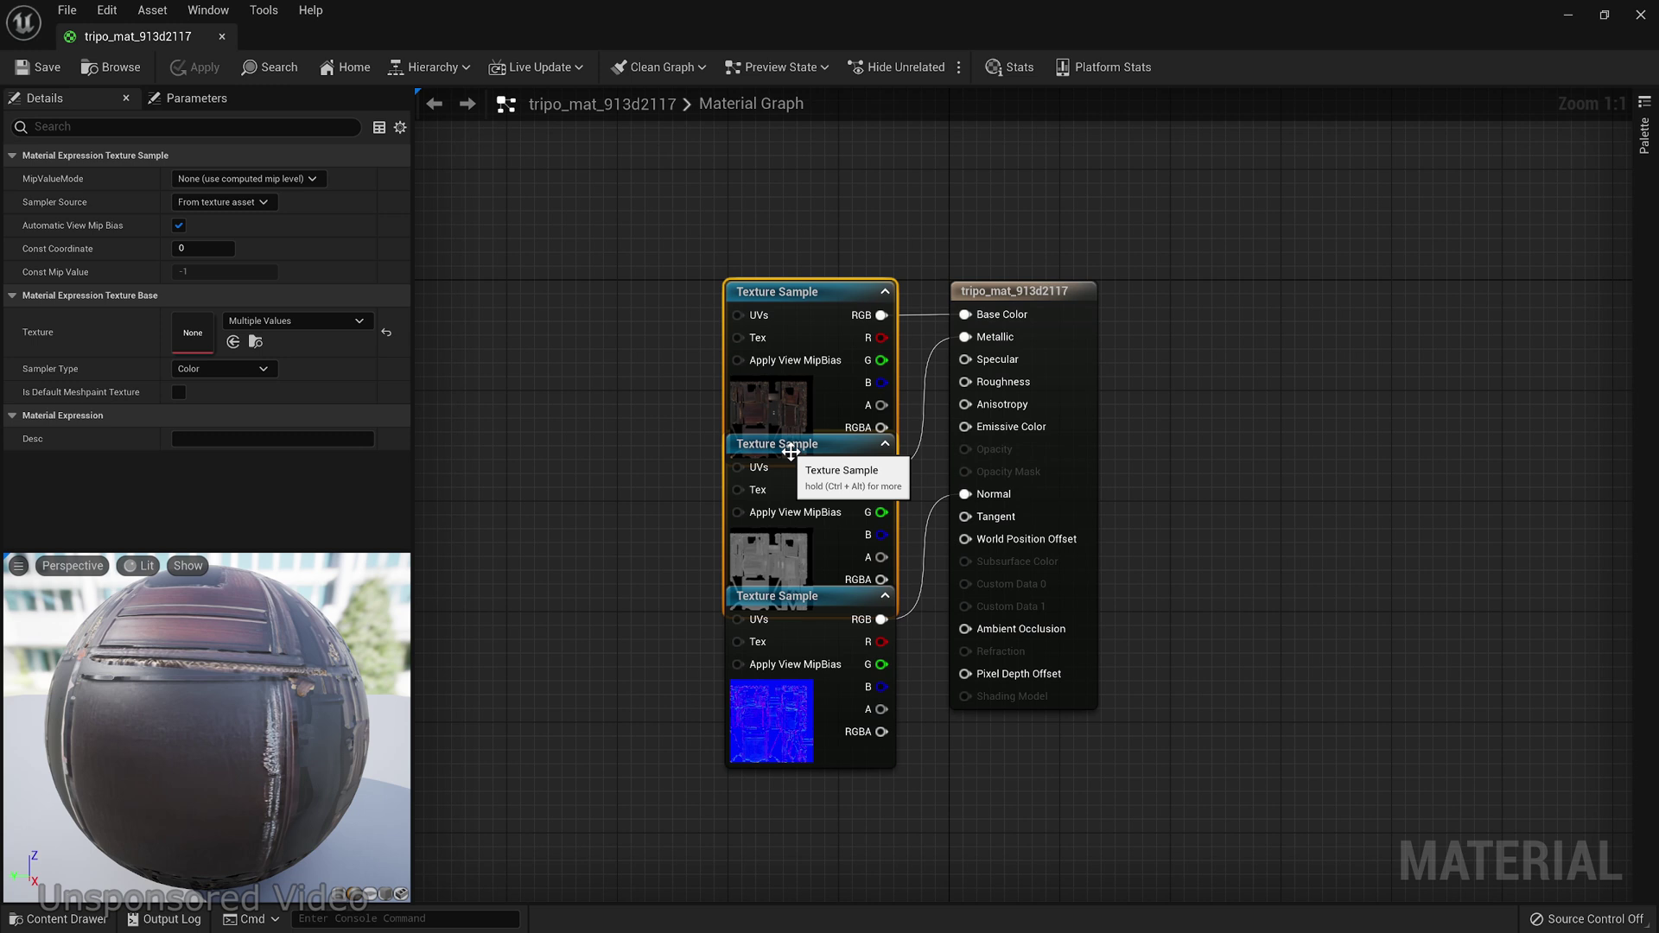
Rearrange the Texture Sample nodes and feed the Roughness input from a new Constant node.
left_click_drag(790, 451, 570, 279)
right_click_drag(584, 578, 740, 578)
left_click(740, 579)
right_click_drag(963, 417, 963, 485)
mouse_move(1125, 362)
left_mouse_down()
mouse_move(914, 506)
mouse_move(851, 519)
mouse_move(818, 474)
left_mouse_up()
type("constant")
key("Return")
left_click_drag(804, 631, 788, 548)
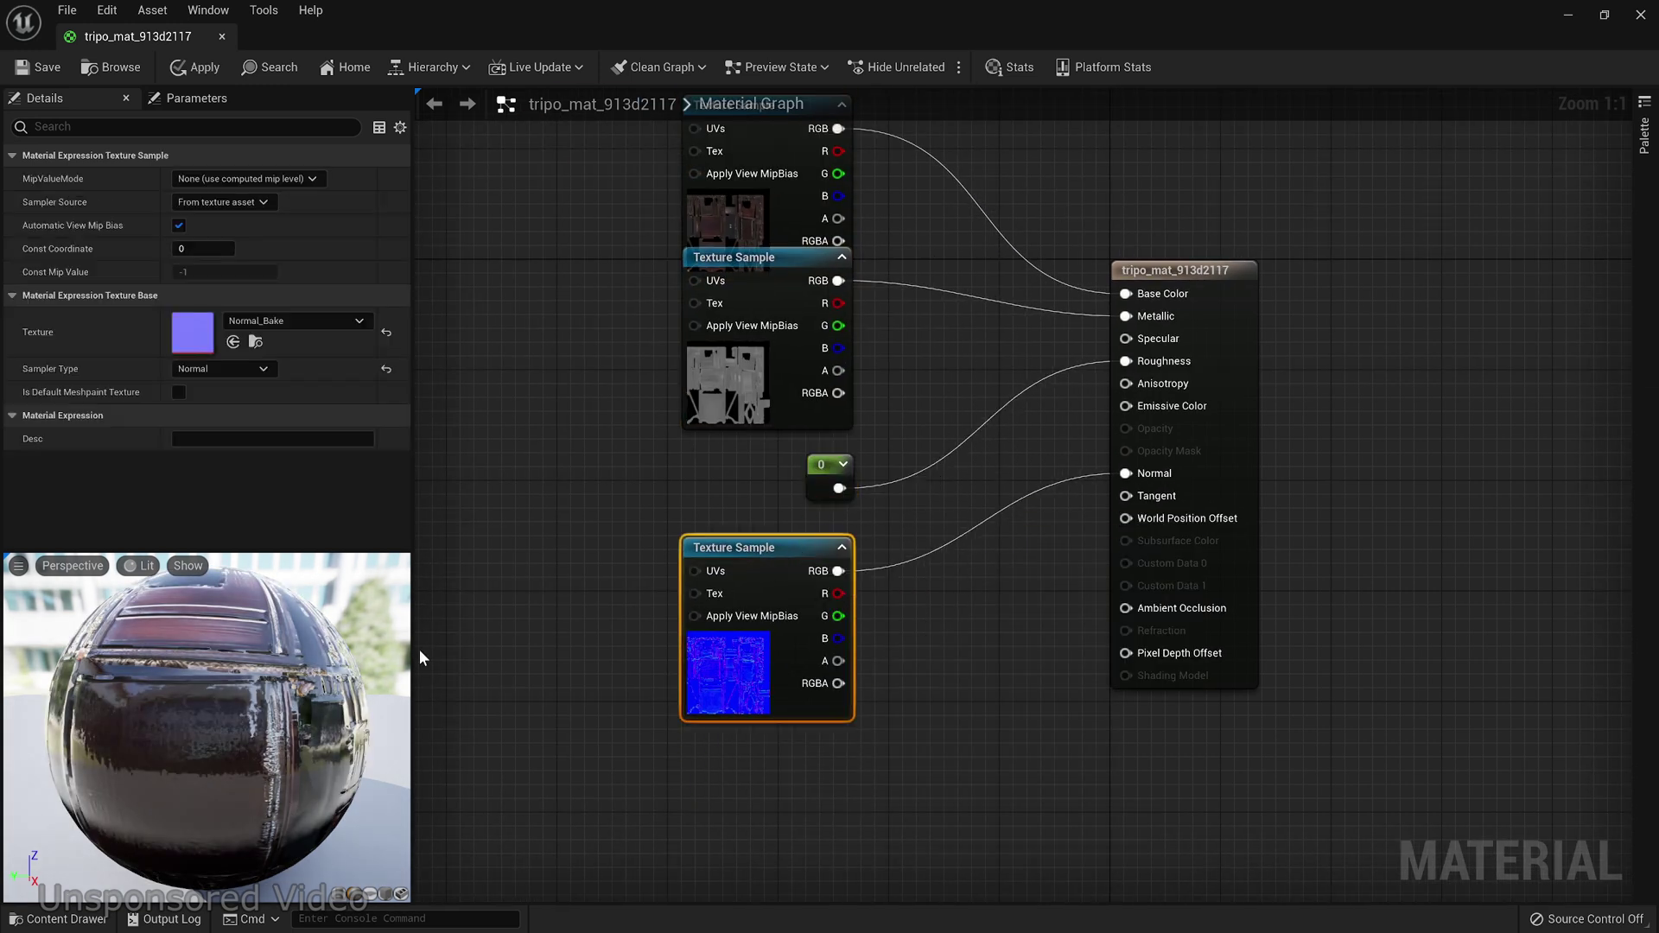
Set the Constant's value to 0.3, check the preview shine, apply the material and close the editor.
left_click(808, 473)
left_click(186, 178)
type("0,3")
key("Return")
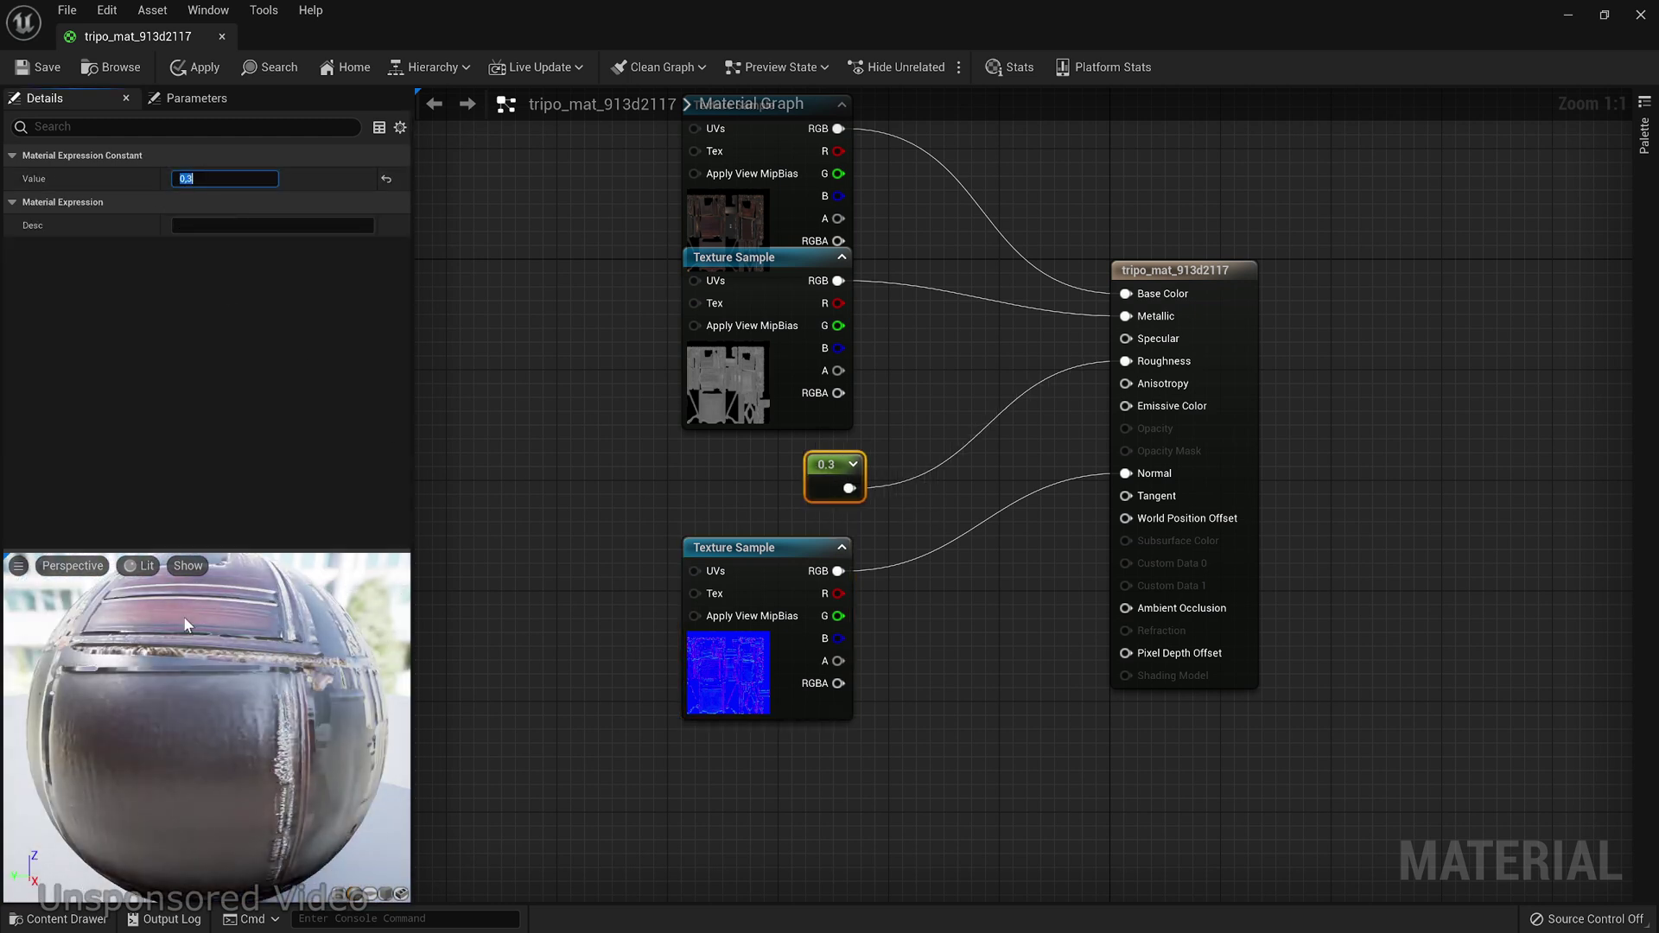
left_click_drag(185, 626, 194, 571)
left_click(194, 66)
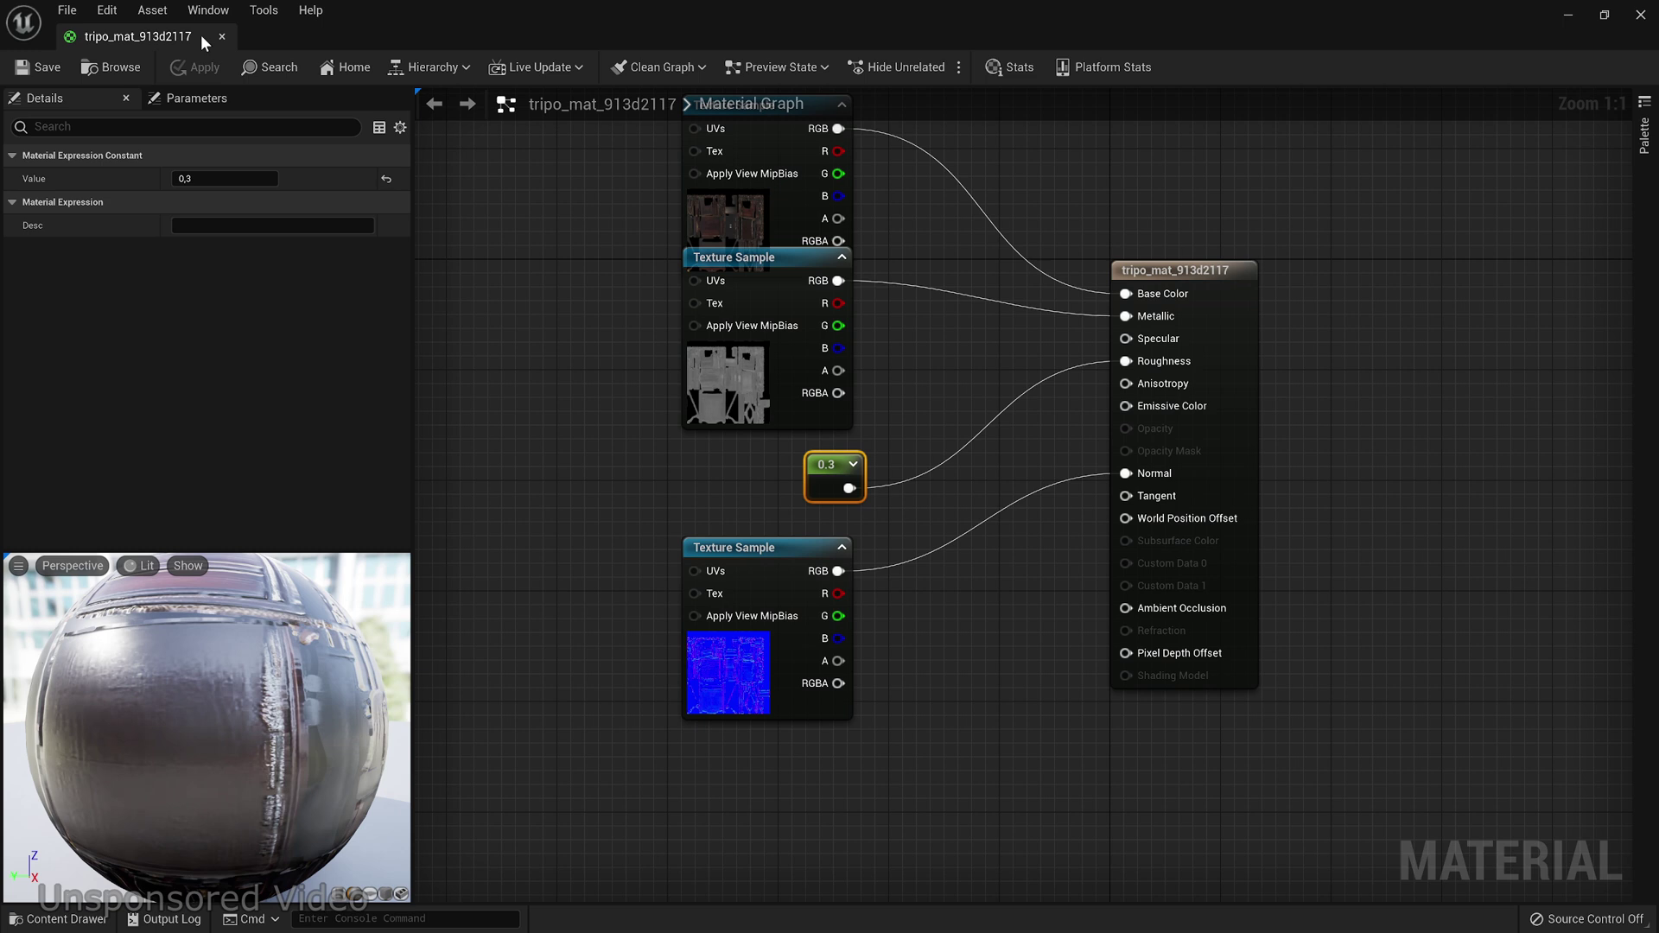
left_click(221, 36)
Drop the Tripo throne into the level, enlarge its Scale and move it onto the TRIPO label.
mouse_move(869, 366)
left_mouse_down()
mouse_move(651, 263)
mouse_move(908, 606)
left_mouse_up()
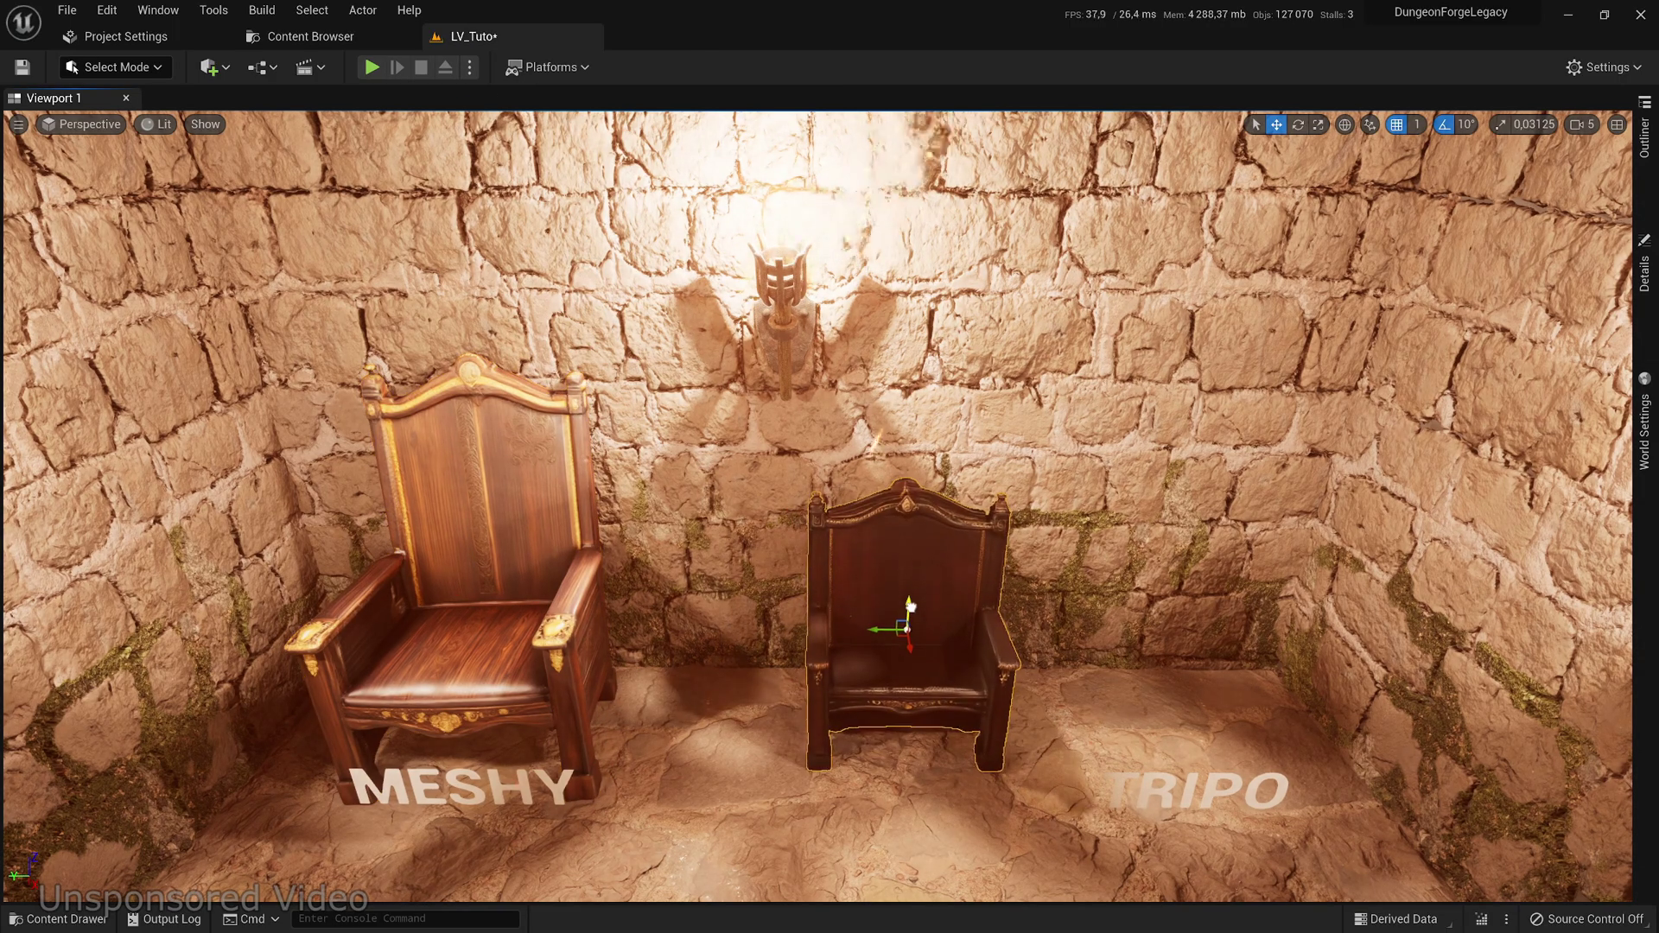
left_click(1643, 273)
left_click_drag(1509, 425, 1543, 426)
double_click(1551, 426)
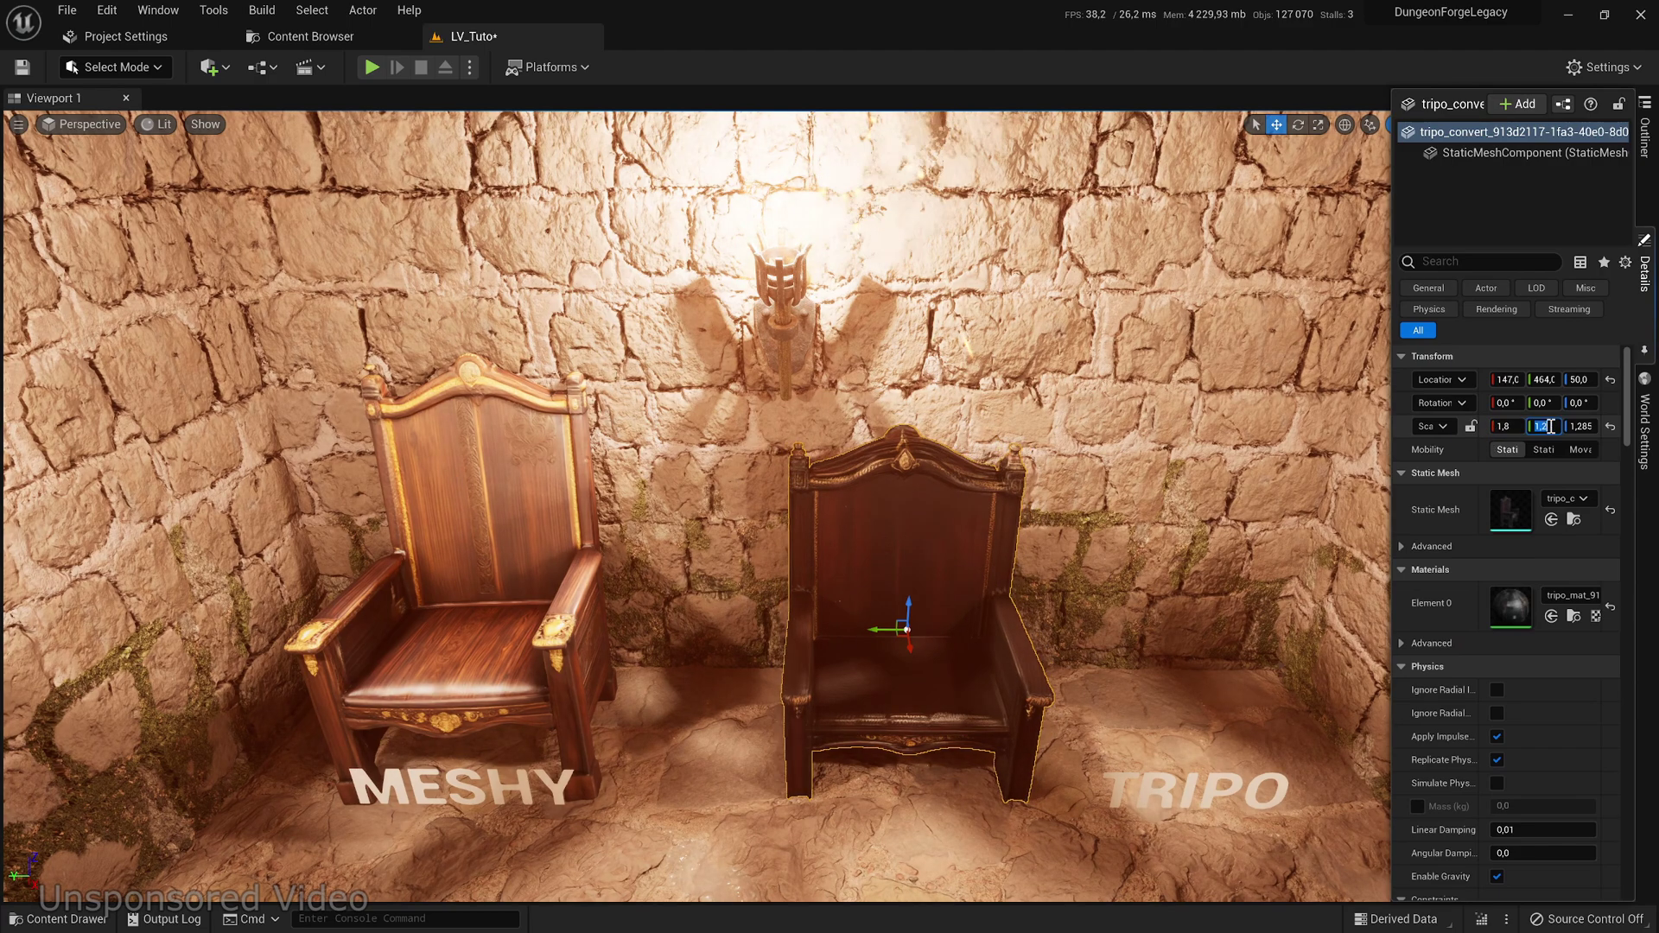
left_click_drag(877, 630, 1166, 616)
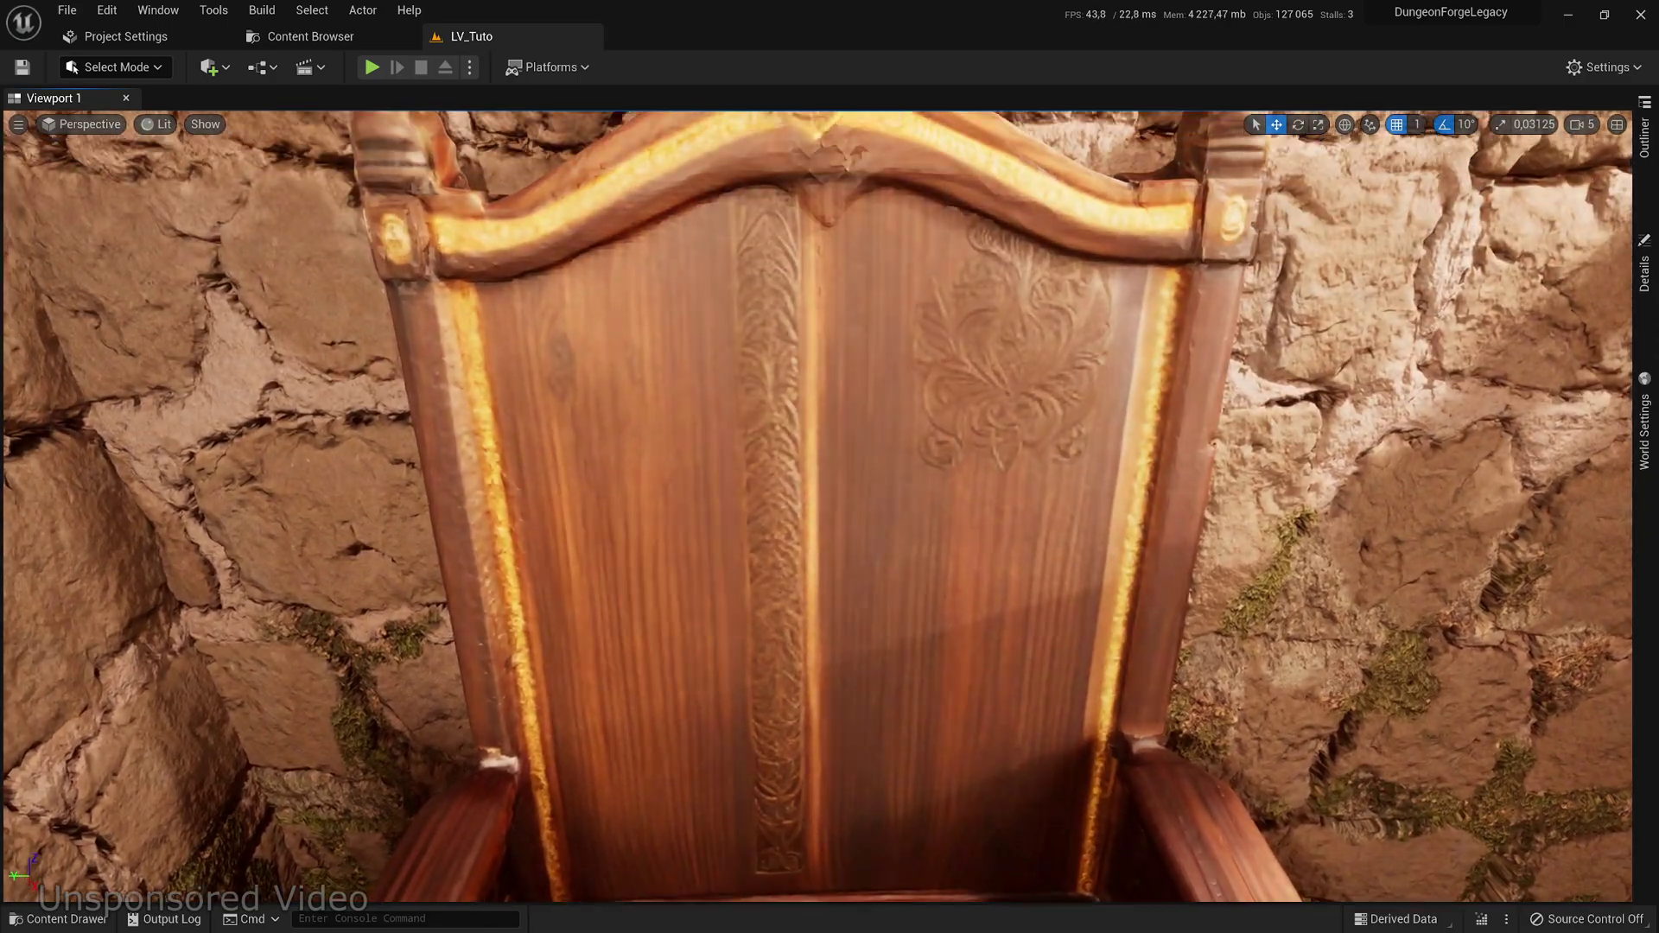
Pull the viewport camera back from the throne to compare both backrests.
right_click_drag(928, 374, 927, 374)
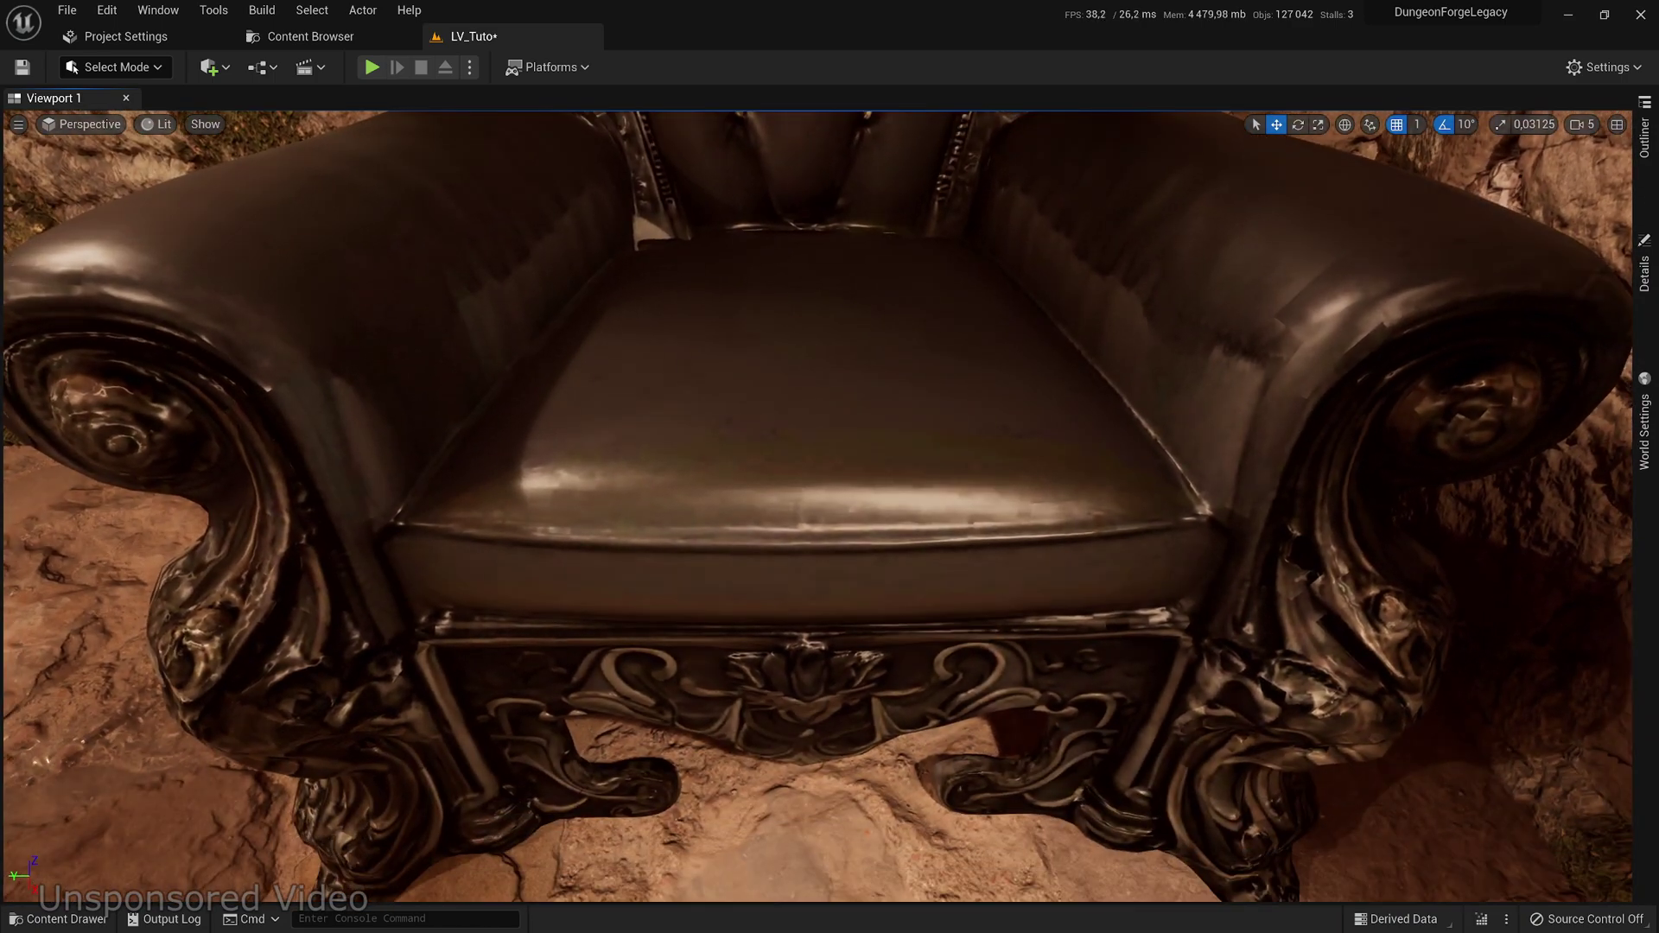
Fly the camera around the leather thrones with WASD, backing away to frame both and tilting up to the torch.
key("w")
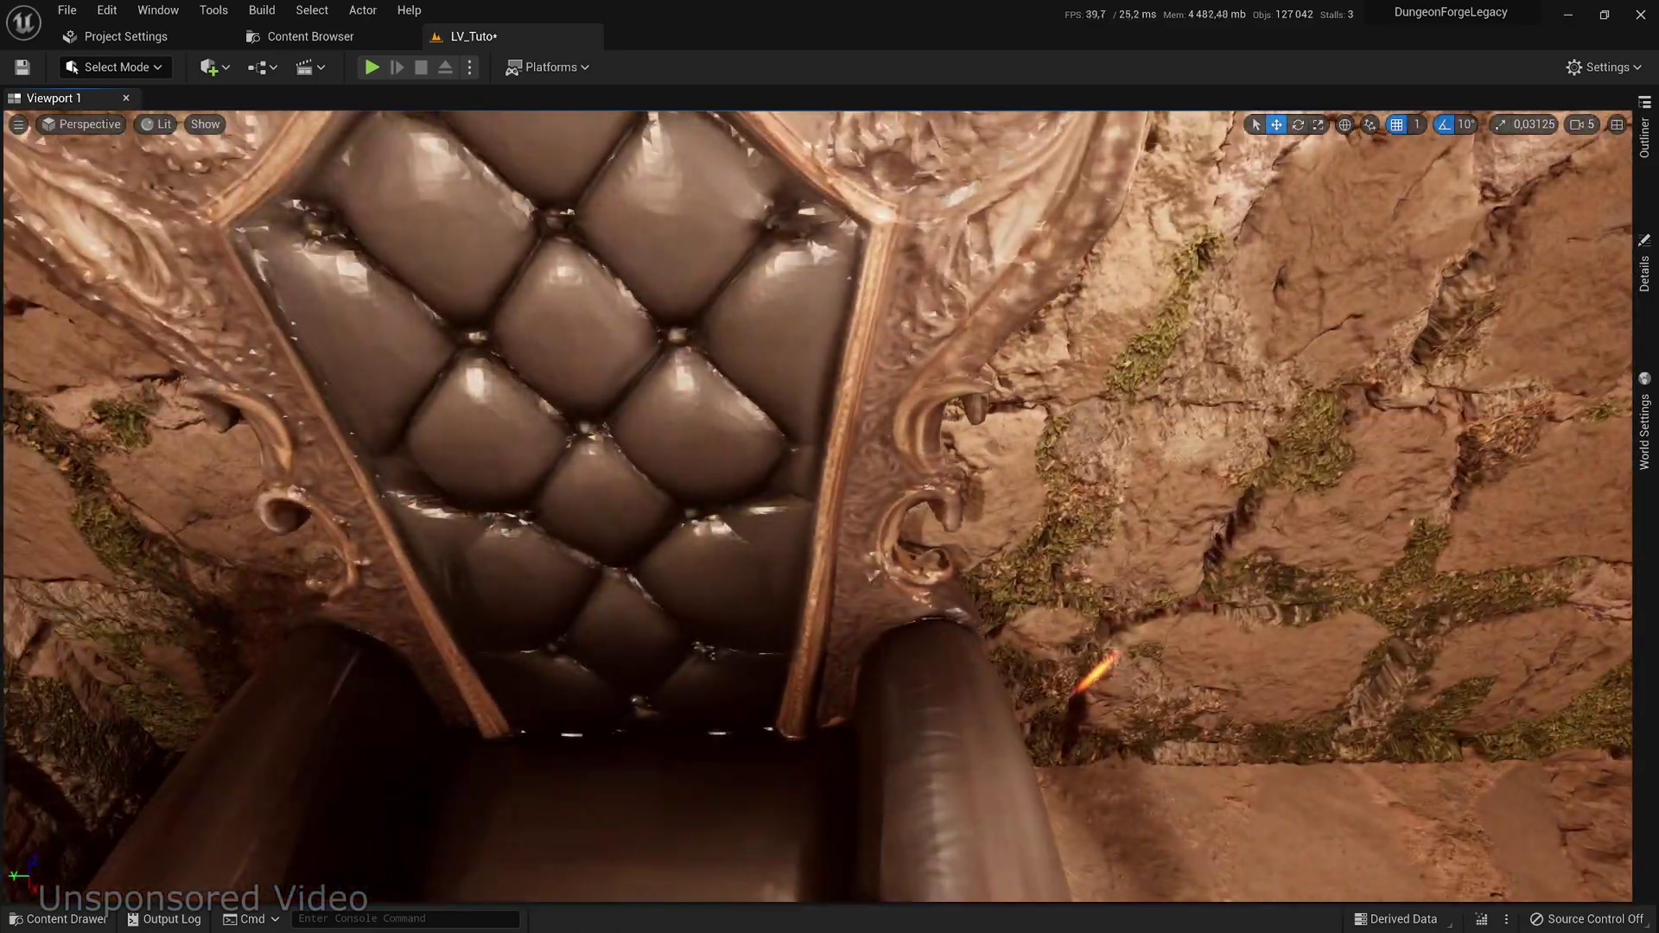
key("a")
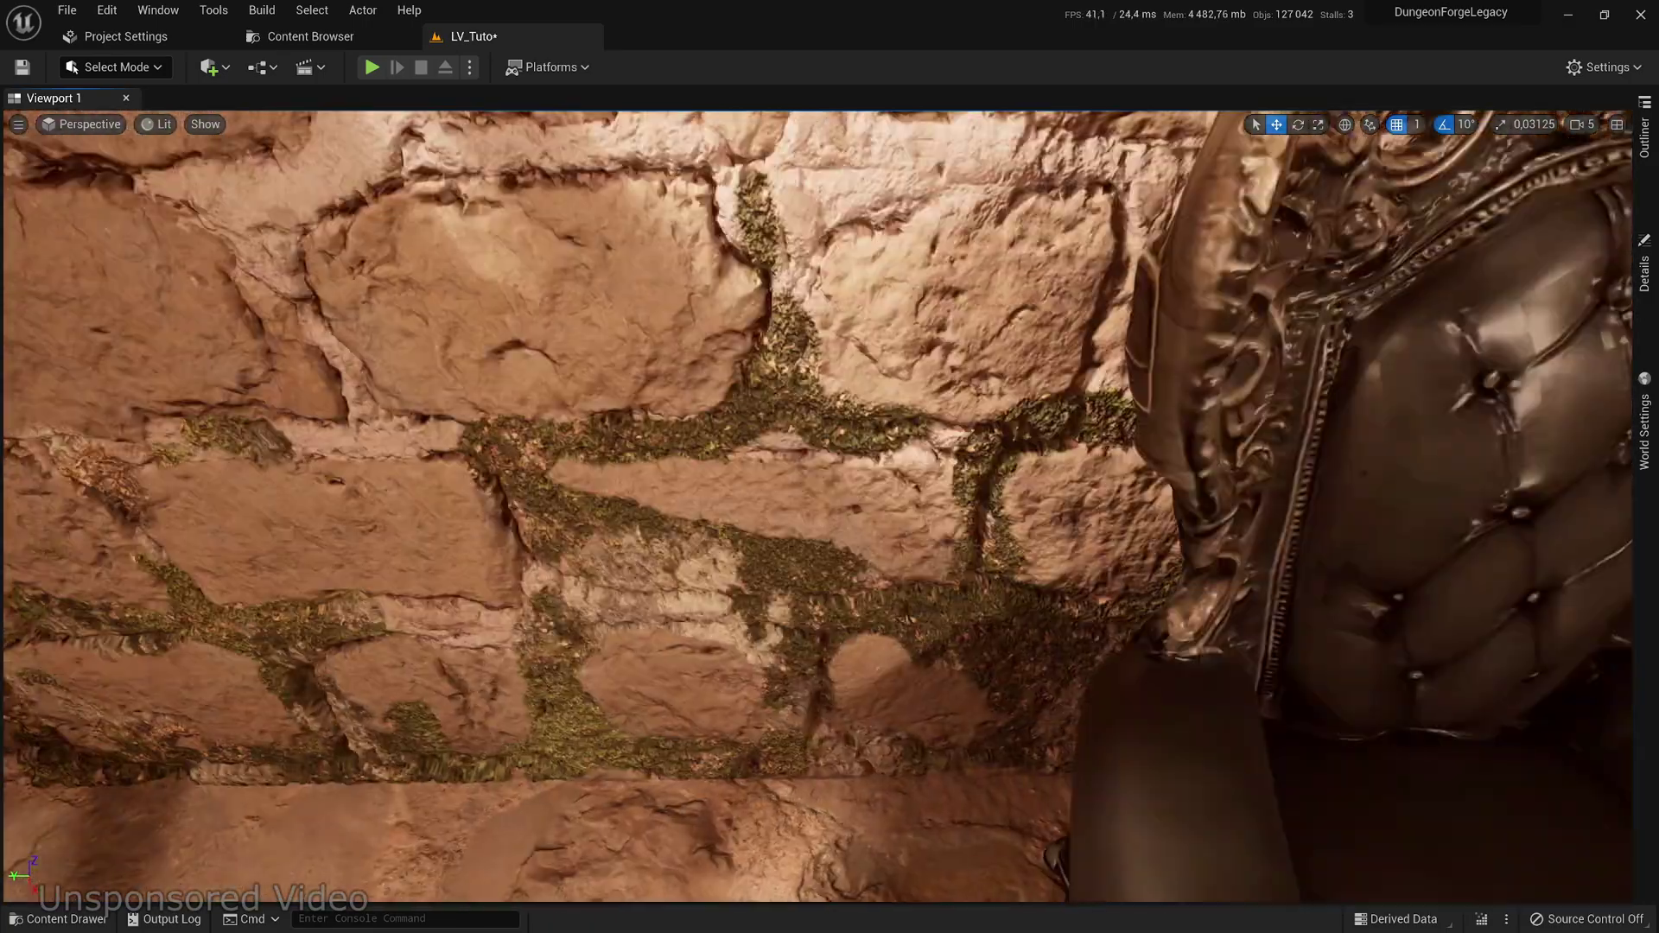
key("s")
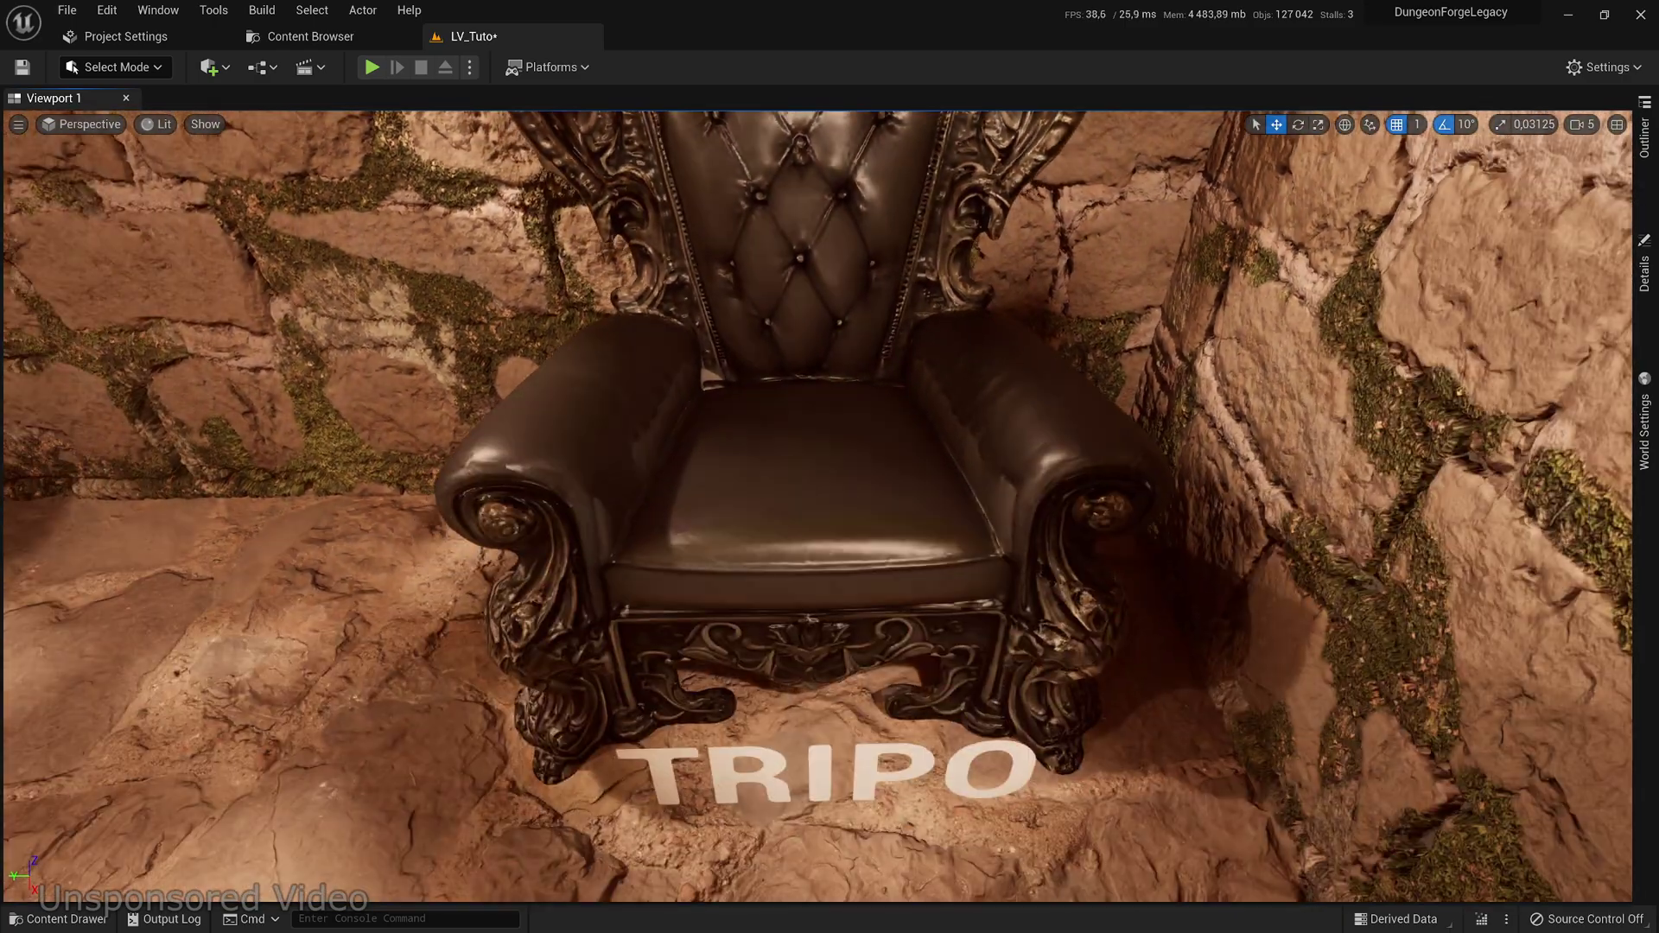
key("a")
key("s")
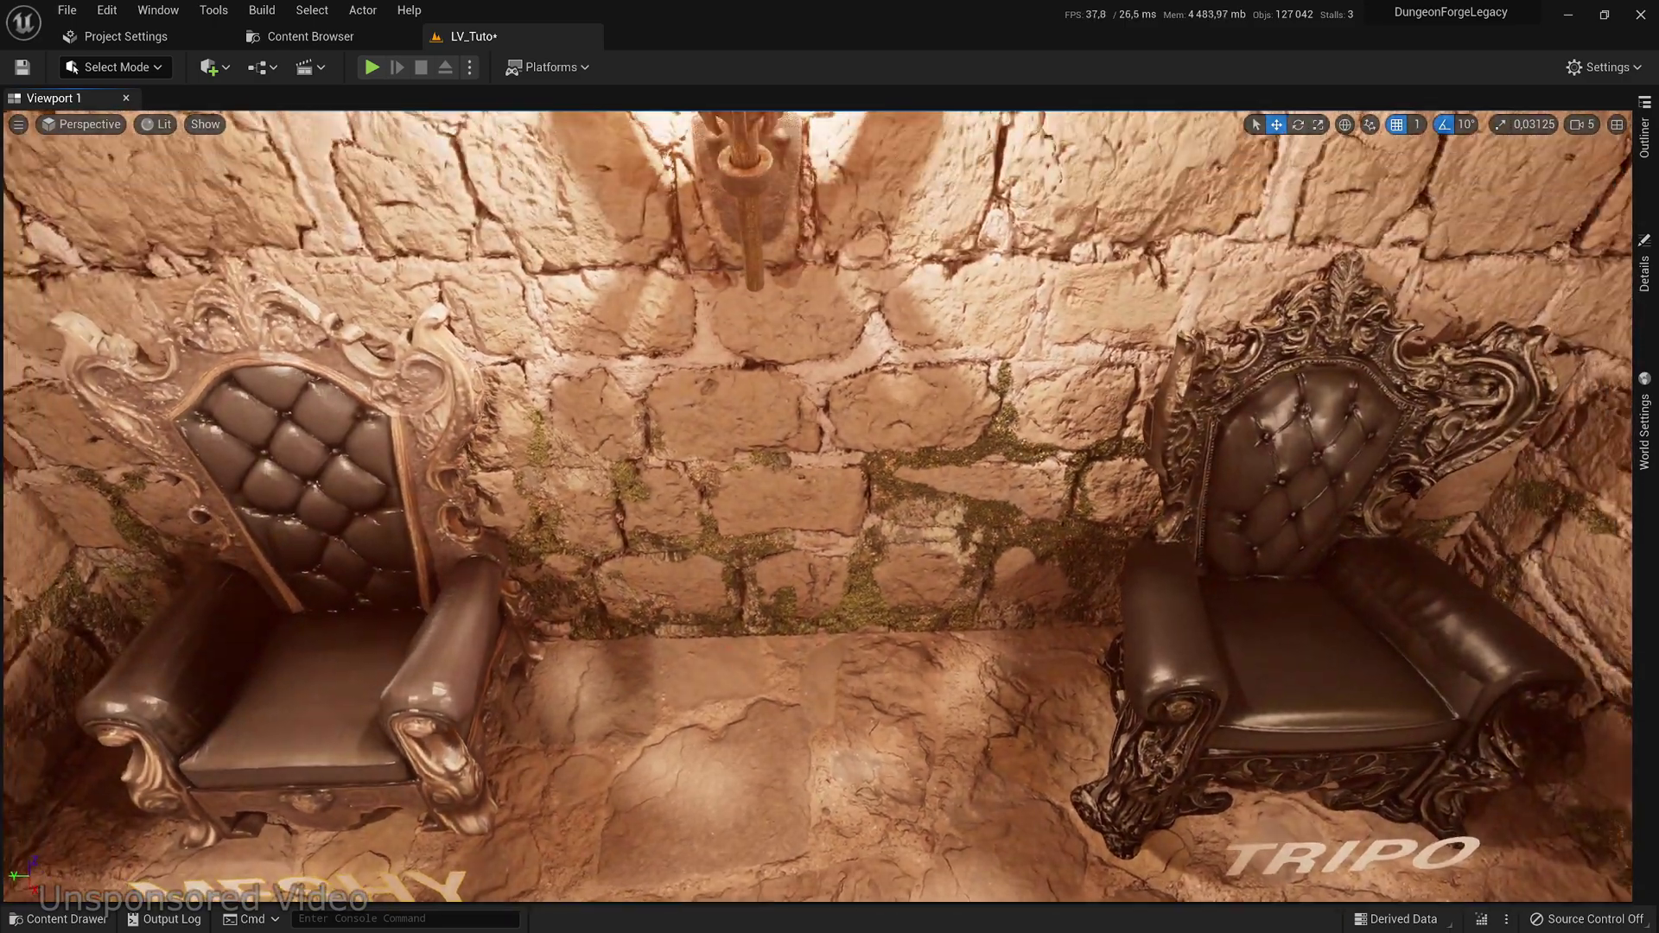
key("s")
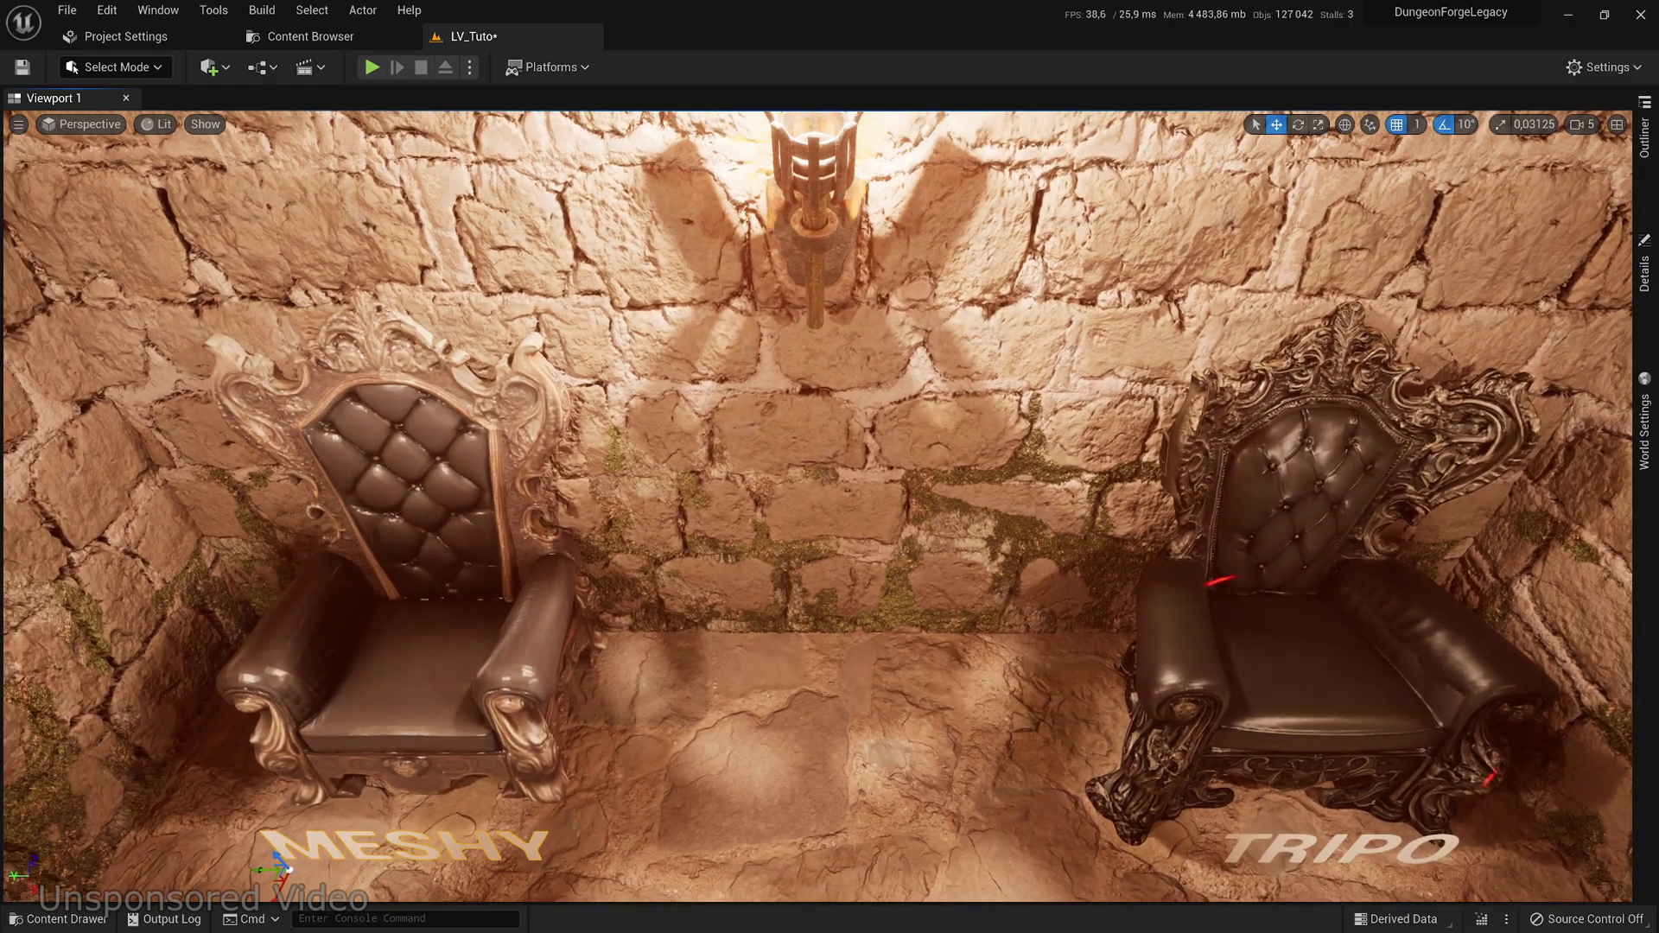
key("w")
right_click_drag(754, 699, 755, 636)
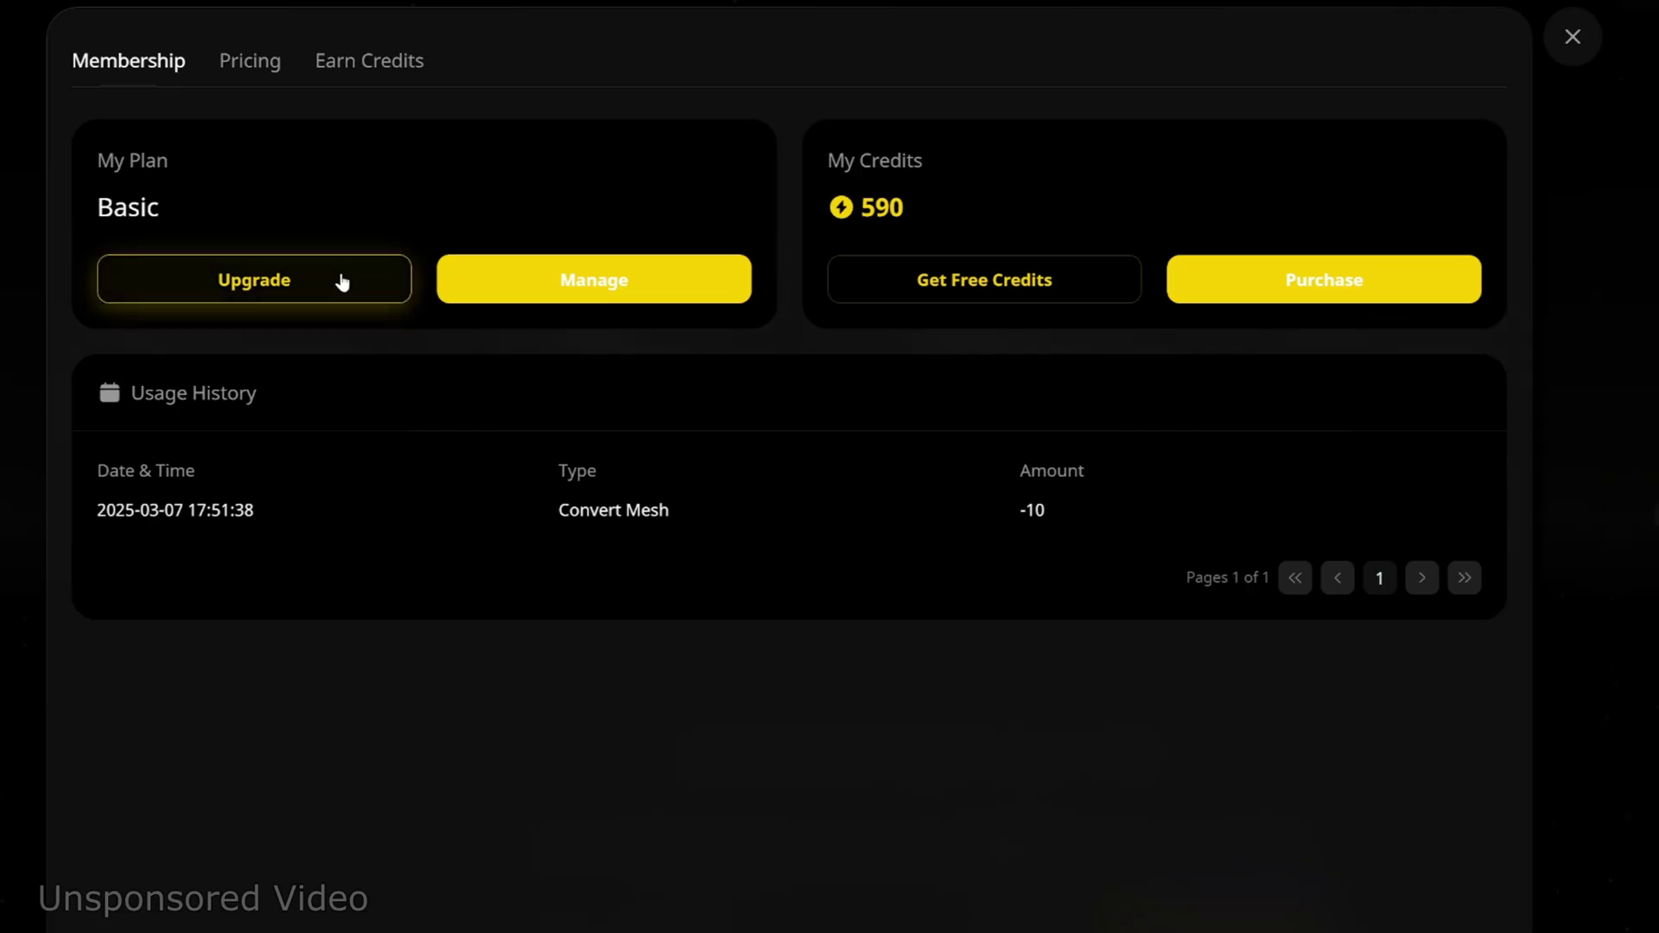
Show Tripo's Pricing plans with Basic, Professional, Advanced and Premium monthly prices.
left_click(342, 281)
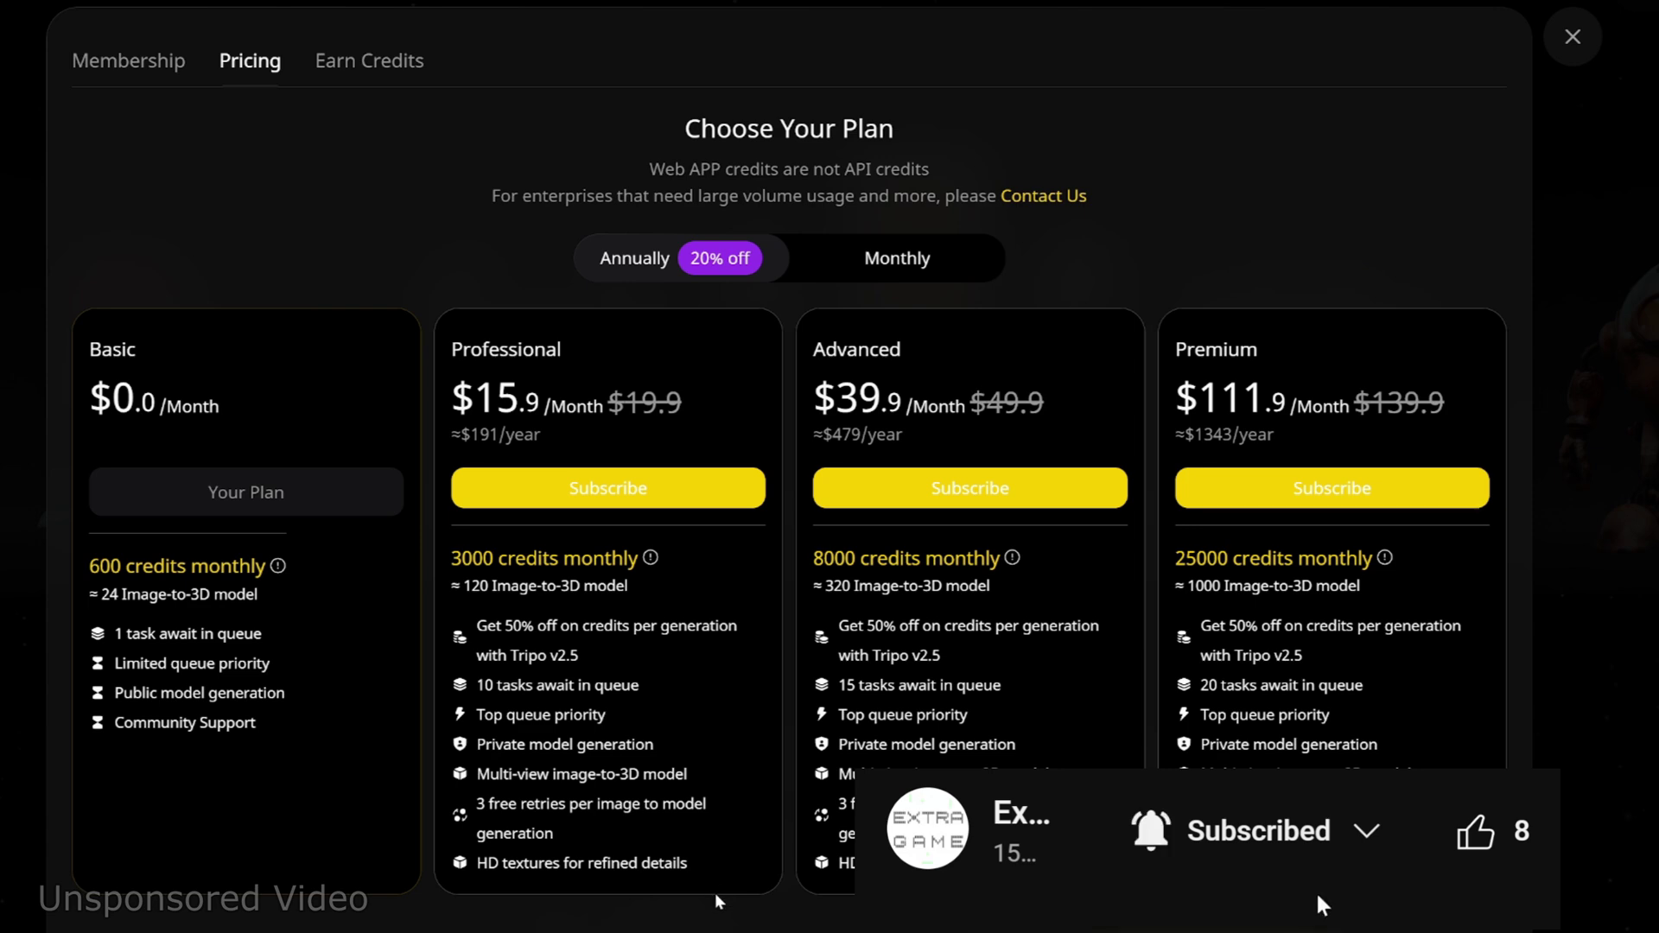
scroll(714, 891, "down", 1)
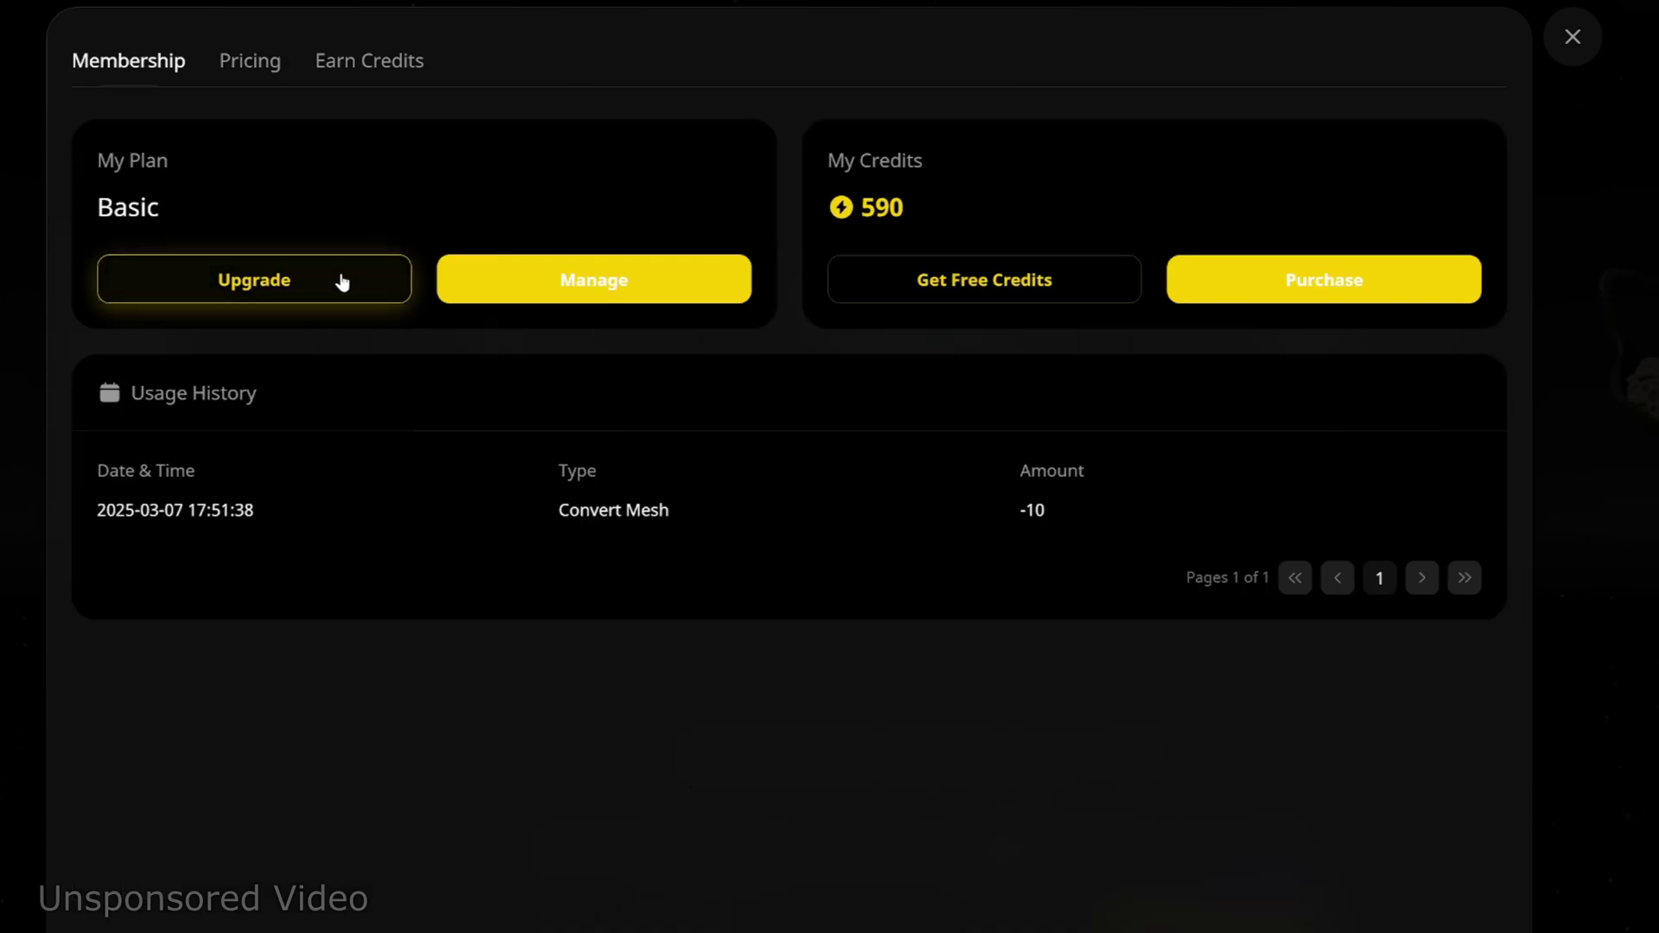
left_click(341, 281)
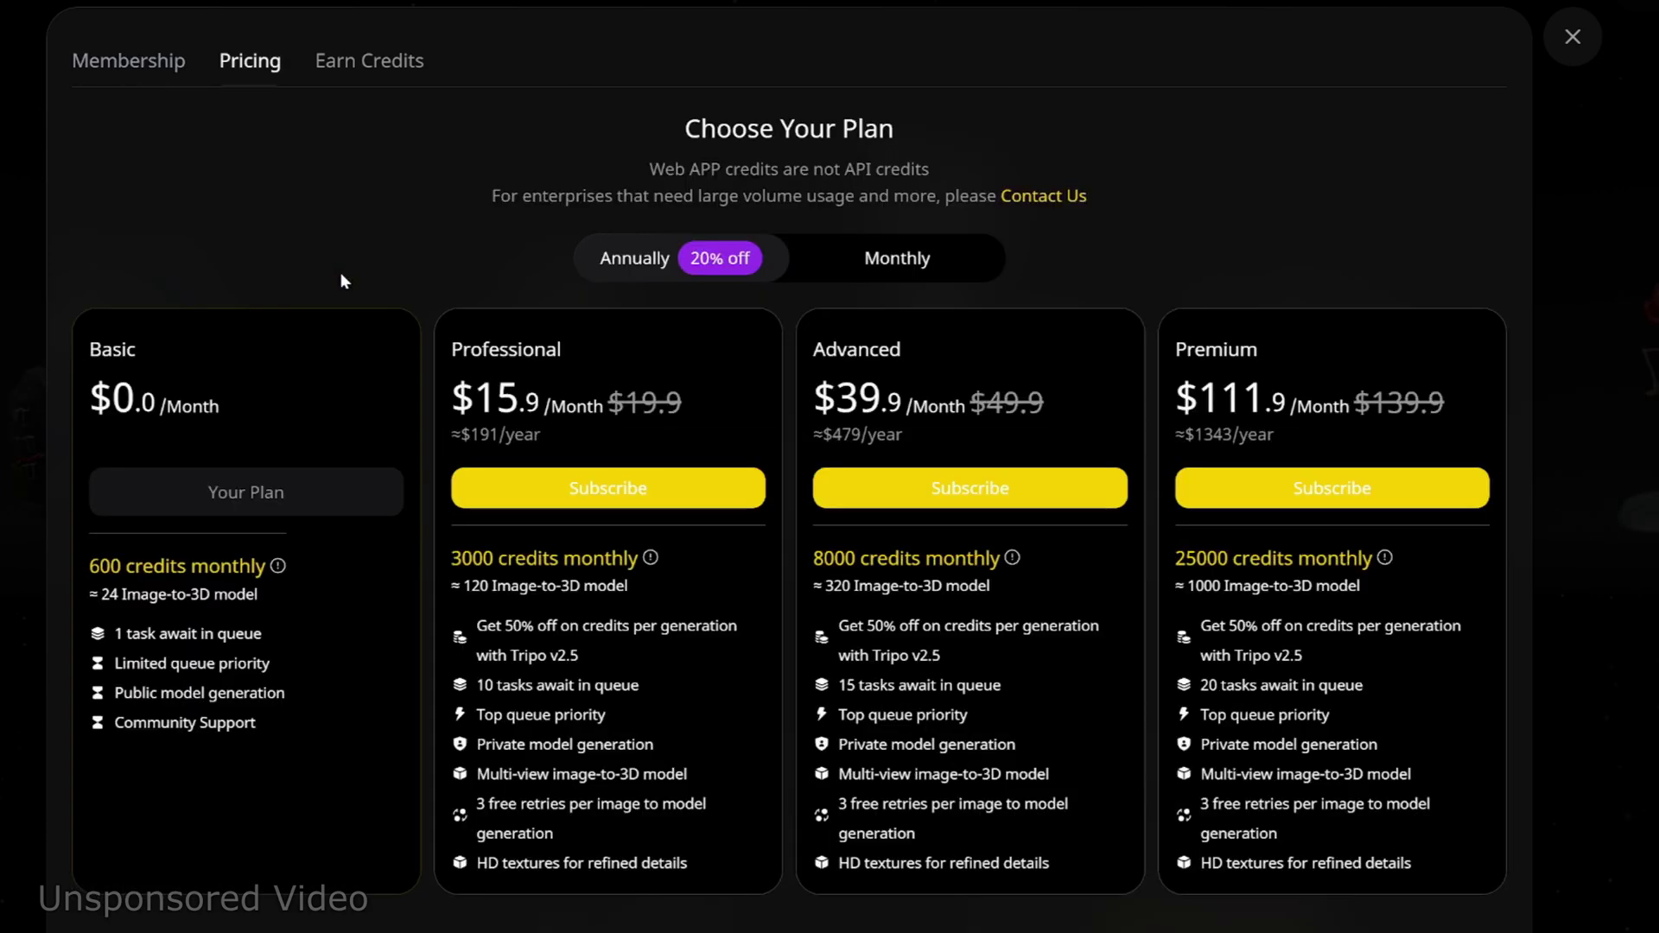